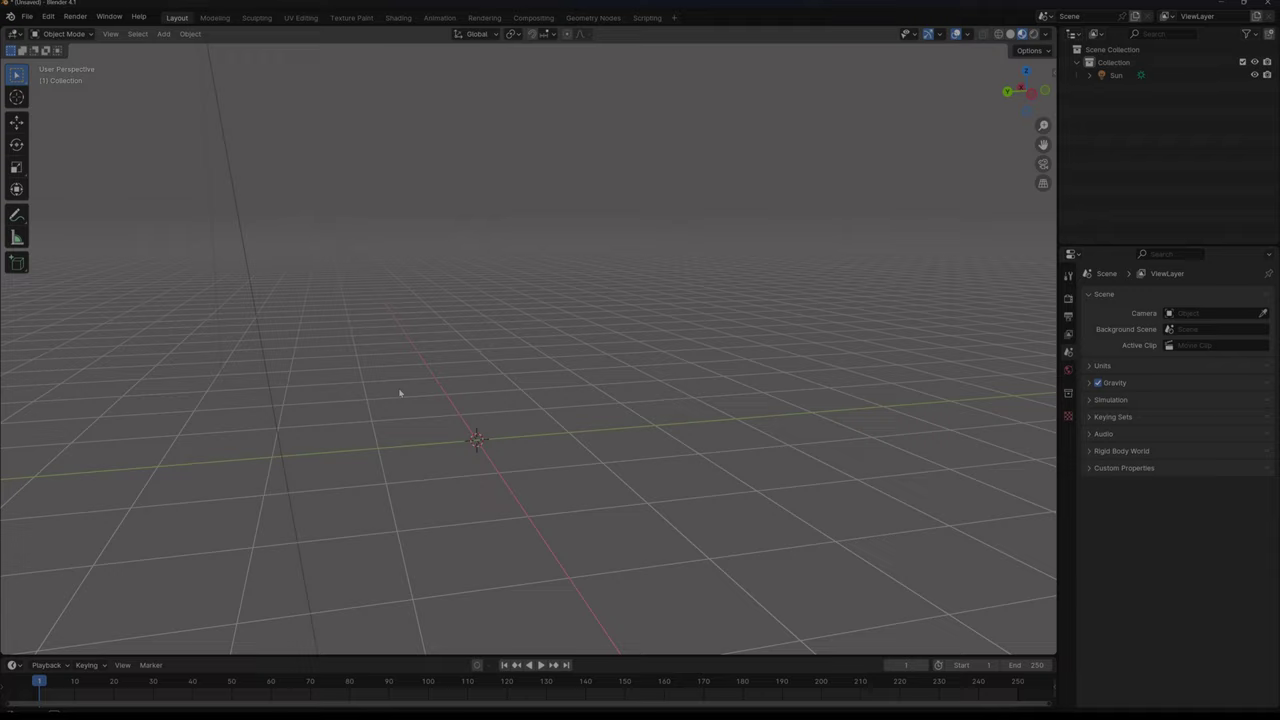
Step: Add a mesh plane at the world origin
middle_drag(399, 393, 407, 396)
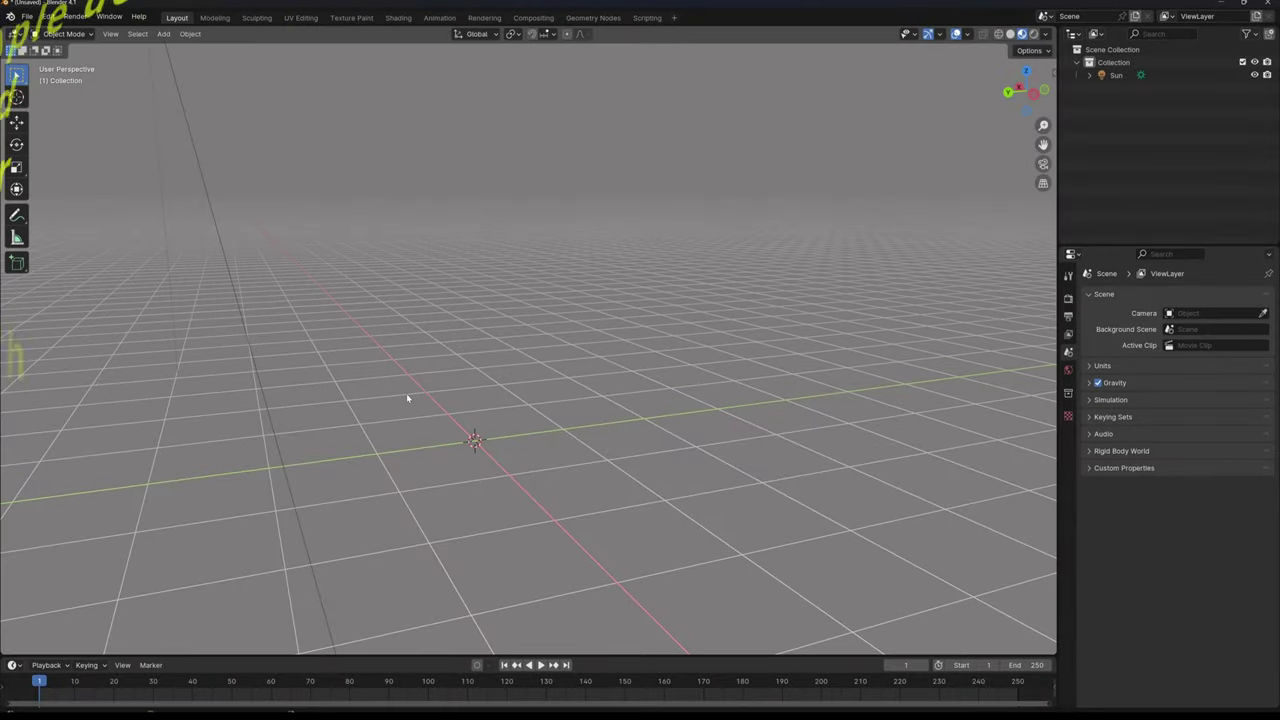
middle_drag(474, 441, 491, 437)
key(shift+a)
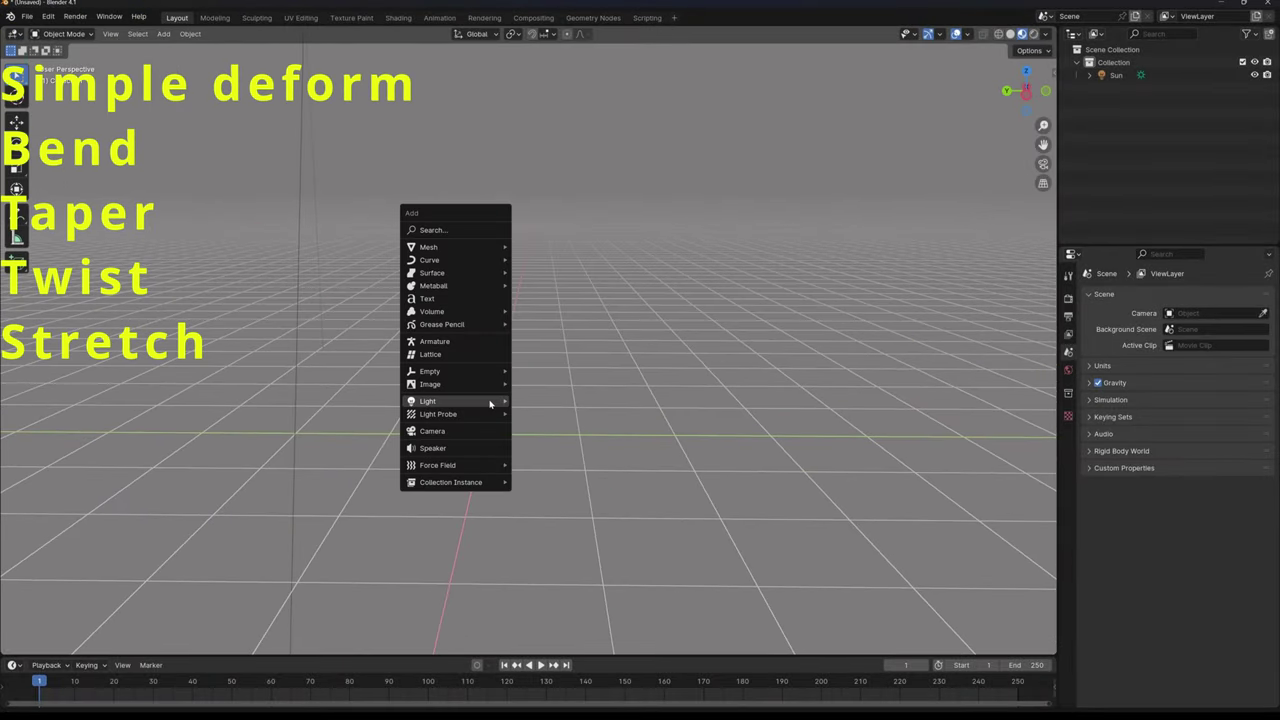
mouse_move(480, 249)
click(540, 248)
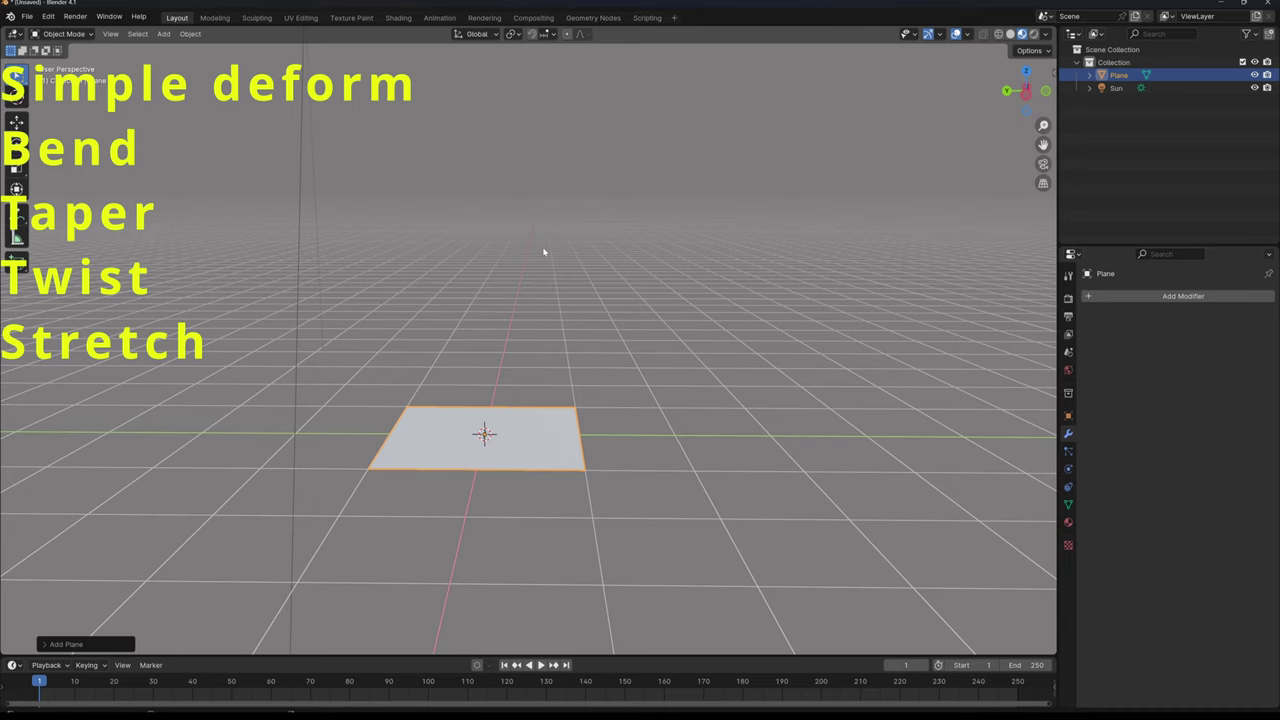
Step: Rotate the plane 90 degrees about the X axis so it stands upright
middle_drag(543, 251, 481, 431)
scroll(415, 441, down, 2)
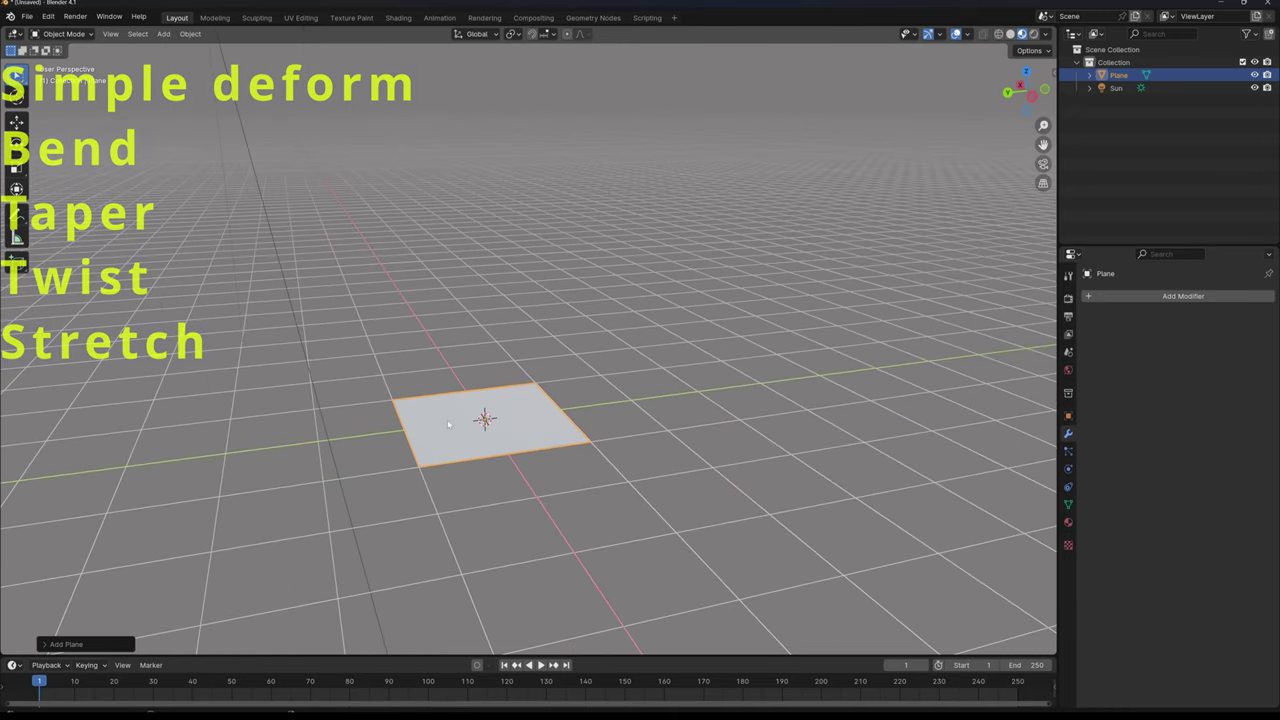
text(rx)
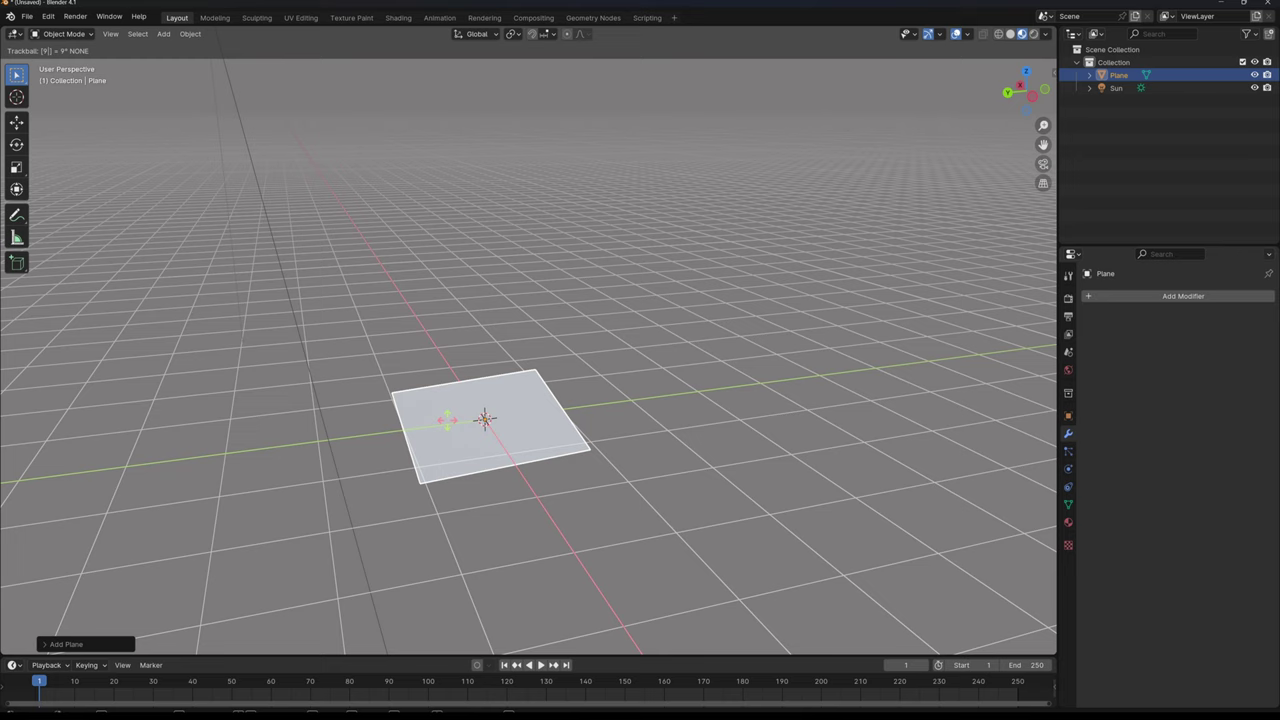
text(90)
key(Return)
Step: In the front view, hide the Sun light and select the plane
key(KP_1)
scroll(597, 423, up, 1)
shift+middle_drag(566, 401, 553, 289)
drag(660, 134, 764, 234)
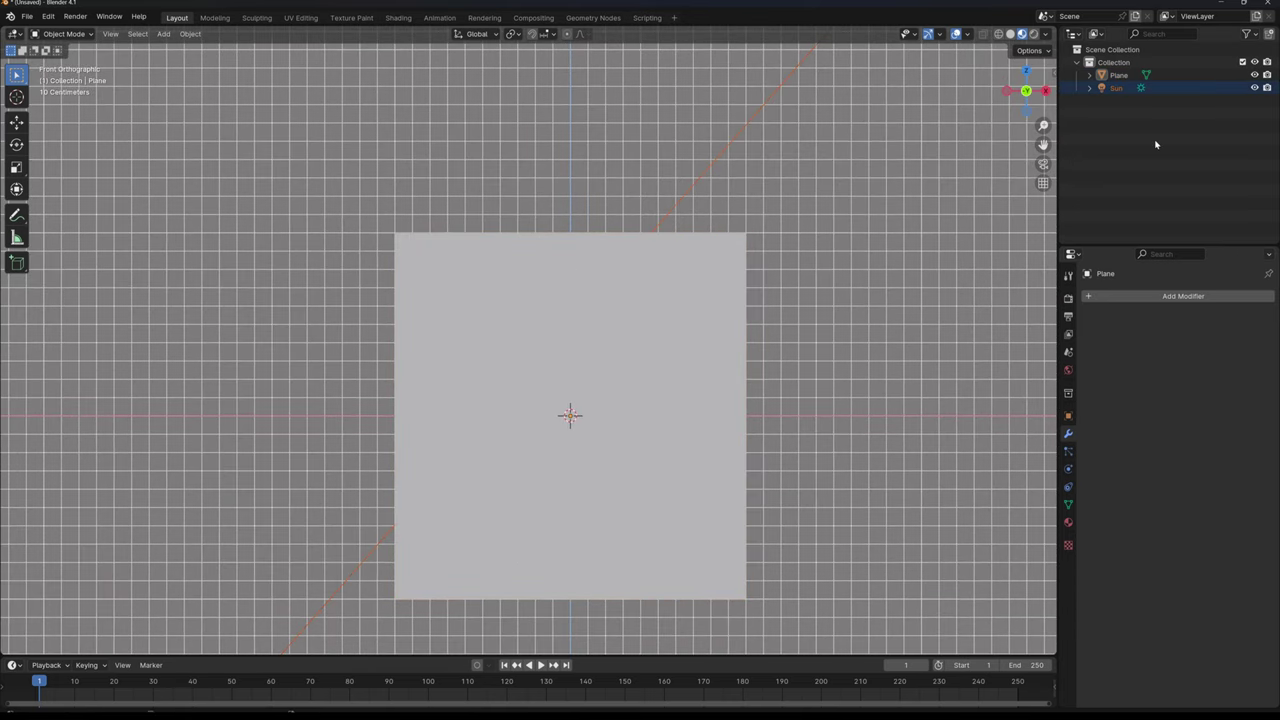
click(1254, 89)
scroll(597, 329, down, 1)
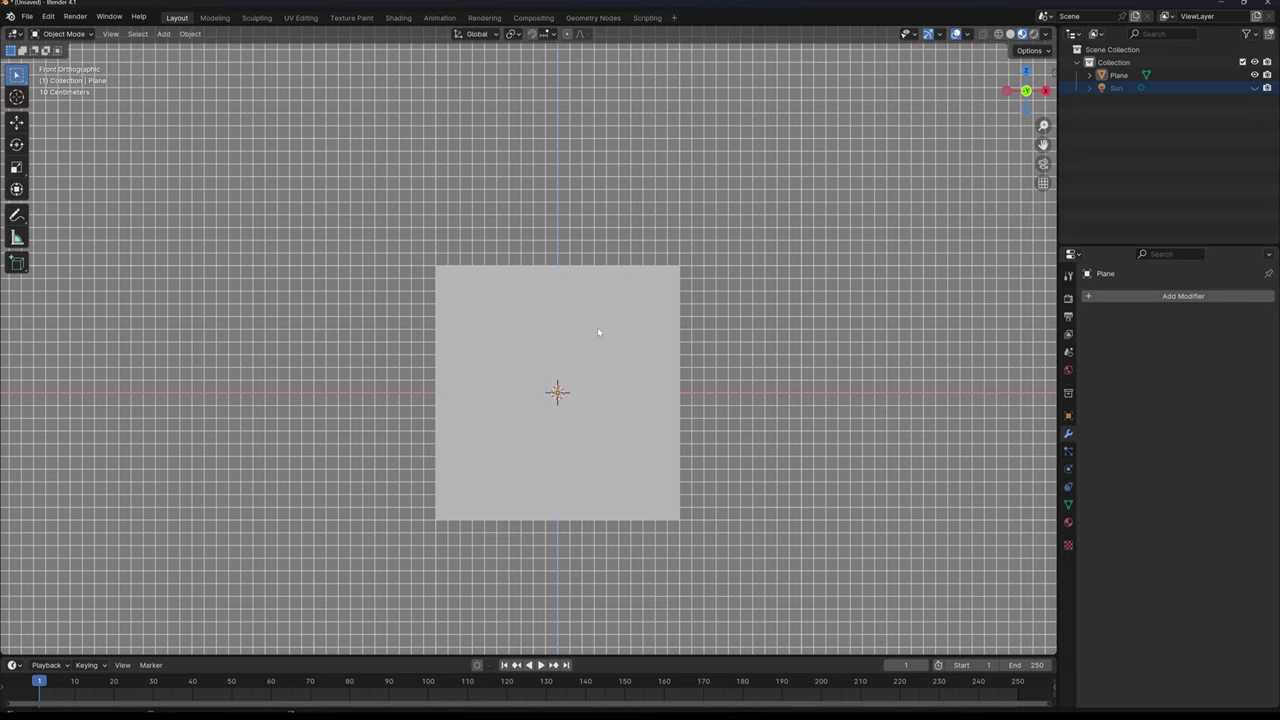
click(569, 343)
key(s)
key(y)
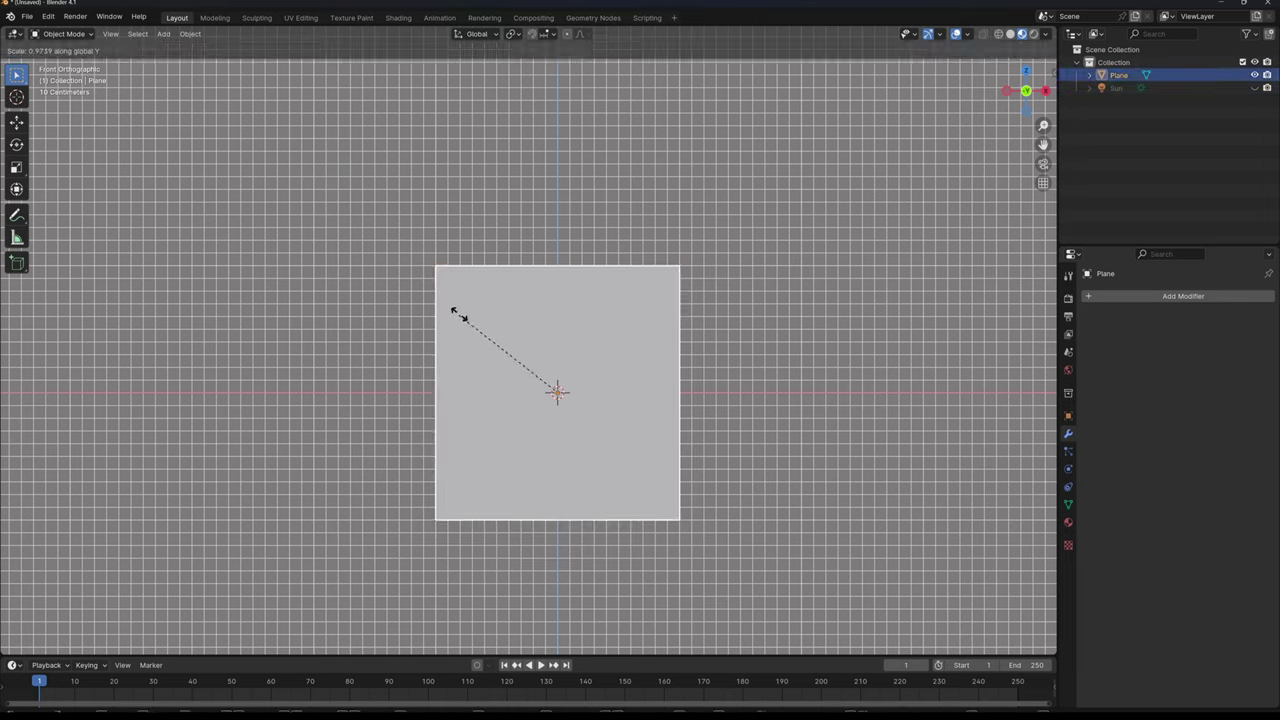
right_click(500, 217)
Step: Set the viewport to Solid shading and stretch the plane along Z to about five times its height
key(z)
click(606, 225)
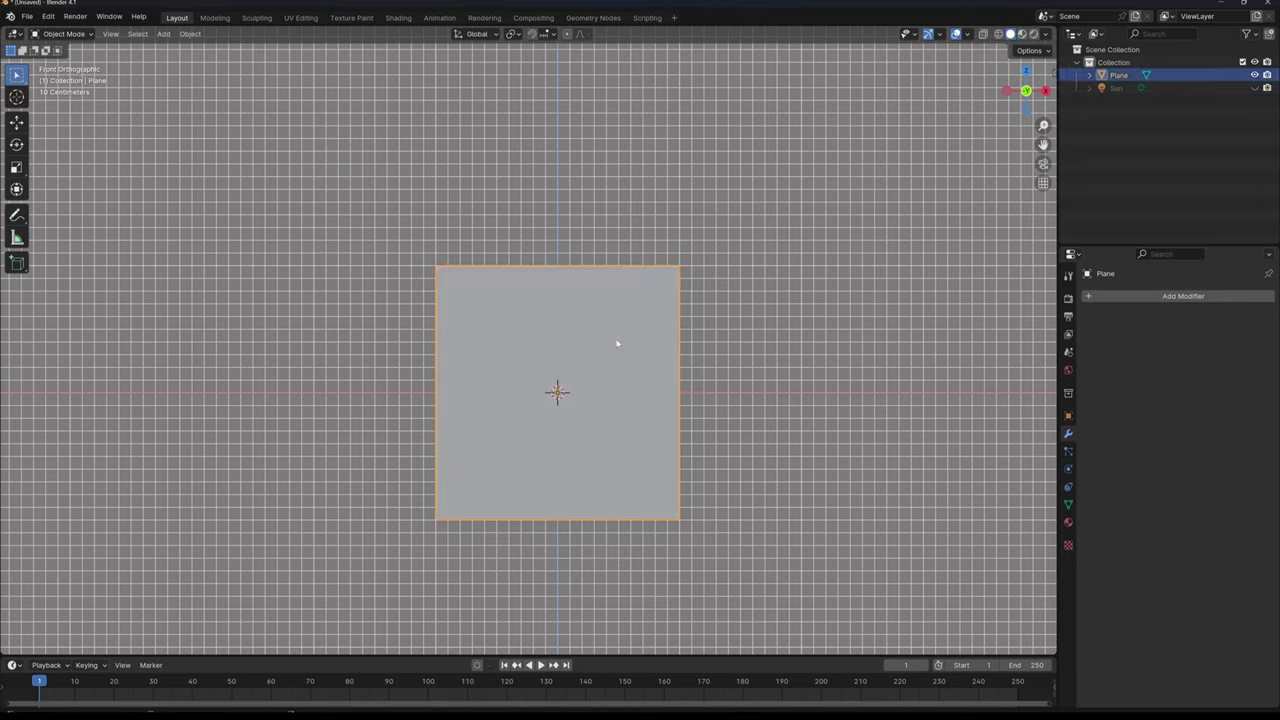
key(s)
key(z)
click(606, 60)
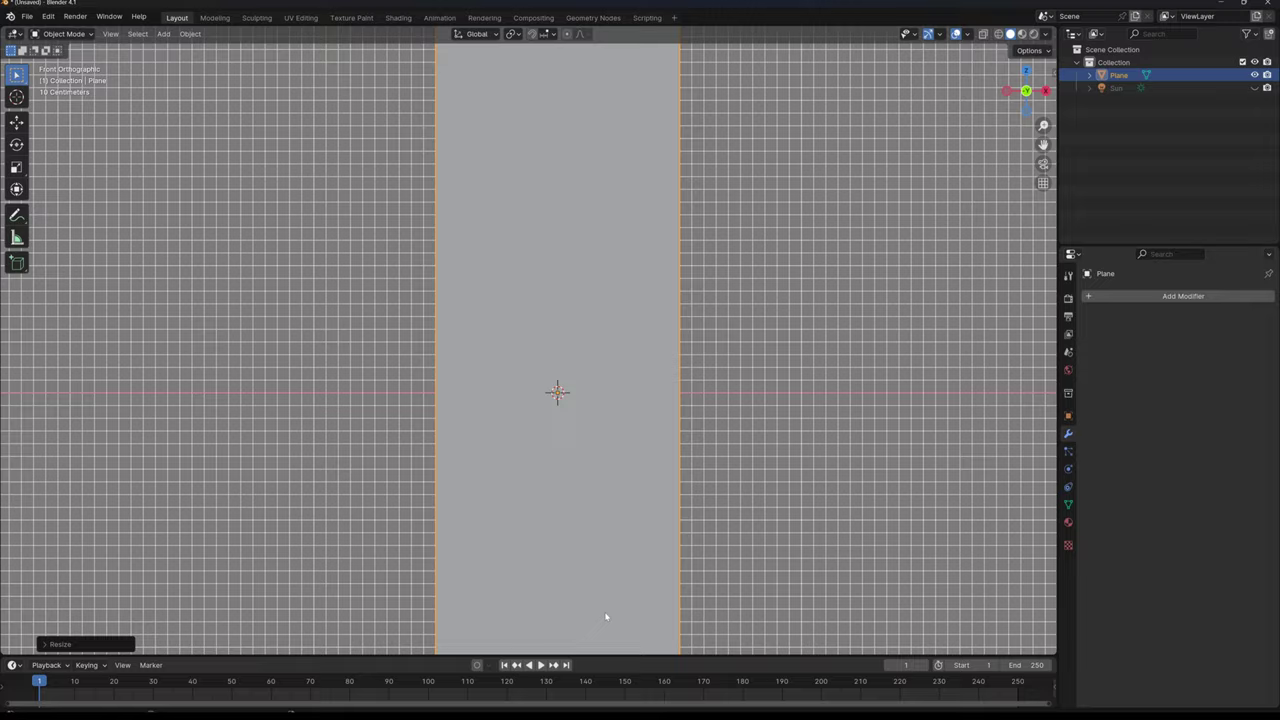
scroll(600, 560, down, 5)
scroll(575, 290, up, 2)
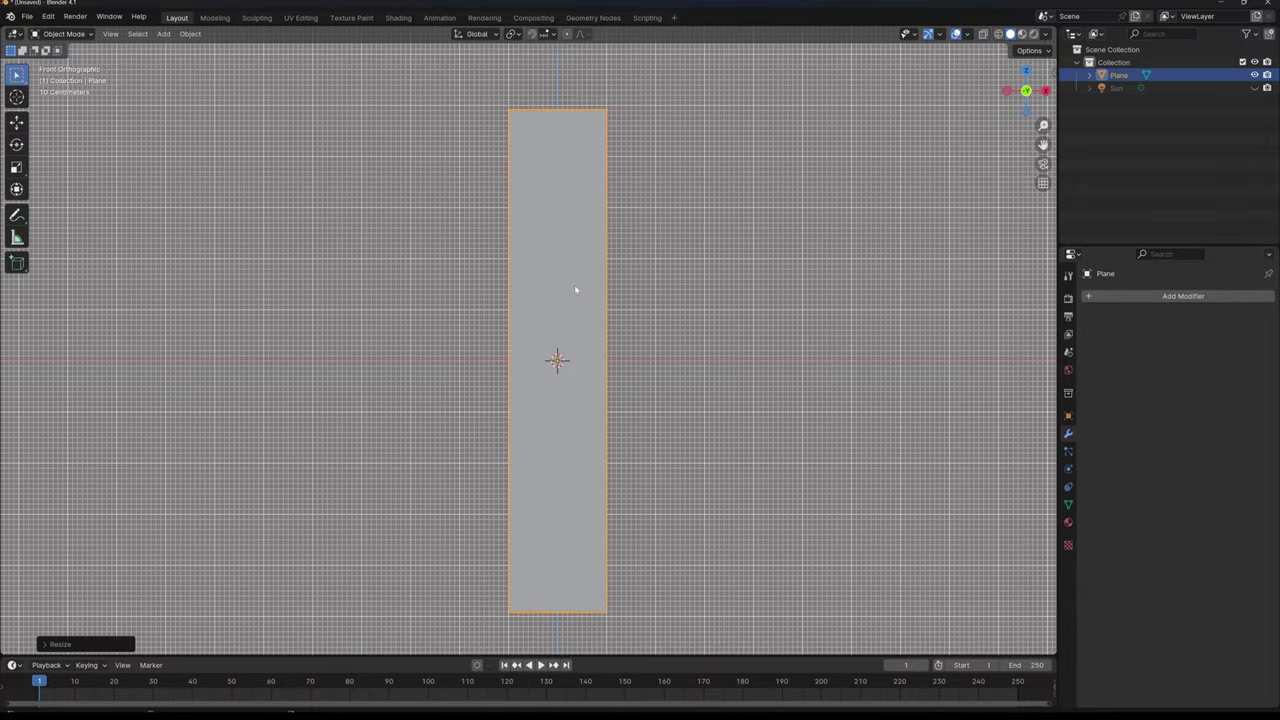
Step: In Edit Mode, add 18 evenly spaced vertical loop cuts along the plane's full height
key(Tab)
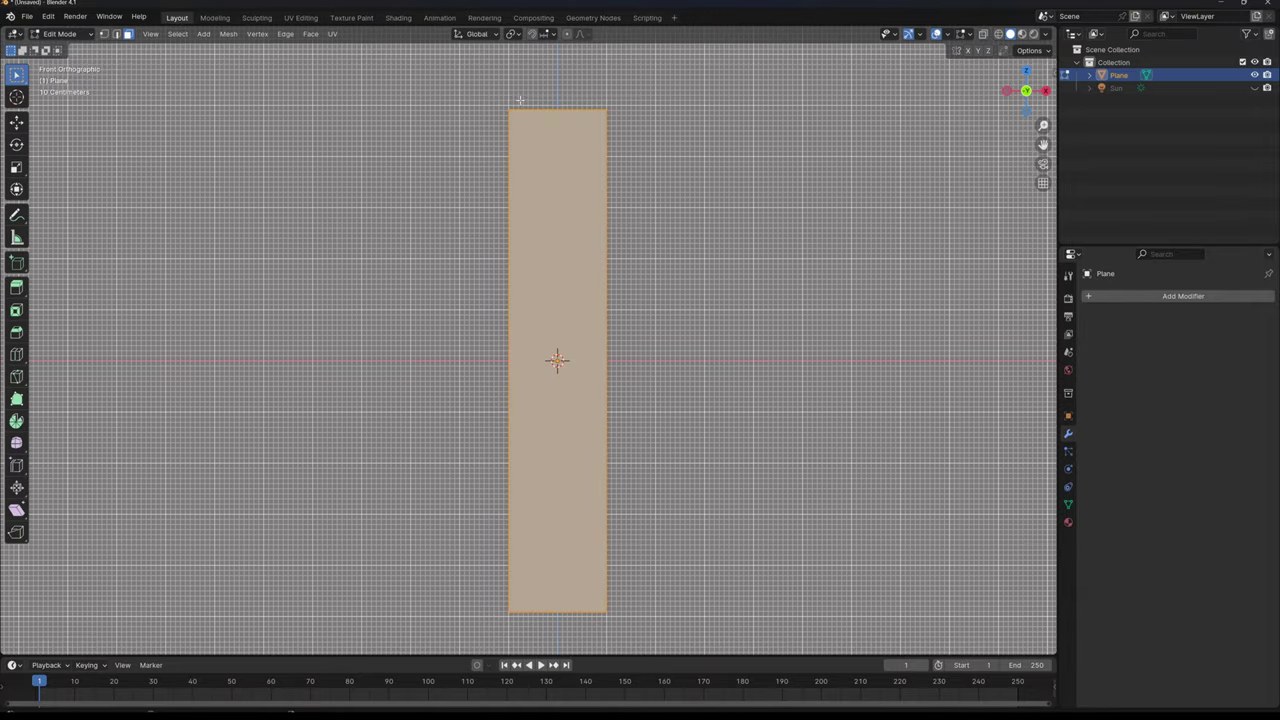
key(ctrl+r)
key(Escape)
key(ctrl+r)
click(561, 125)
right_click(561, 125)
click(112, 648)
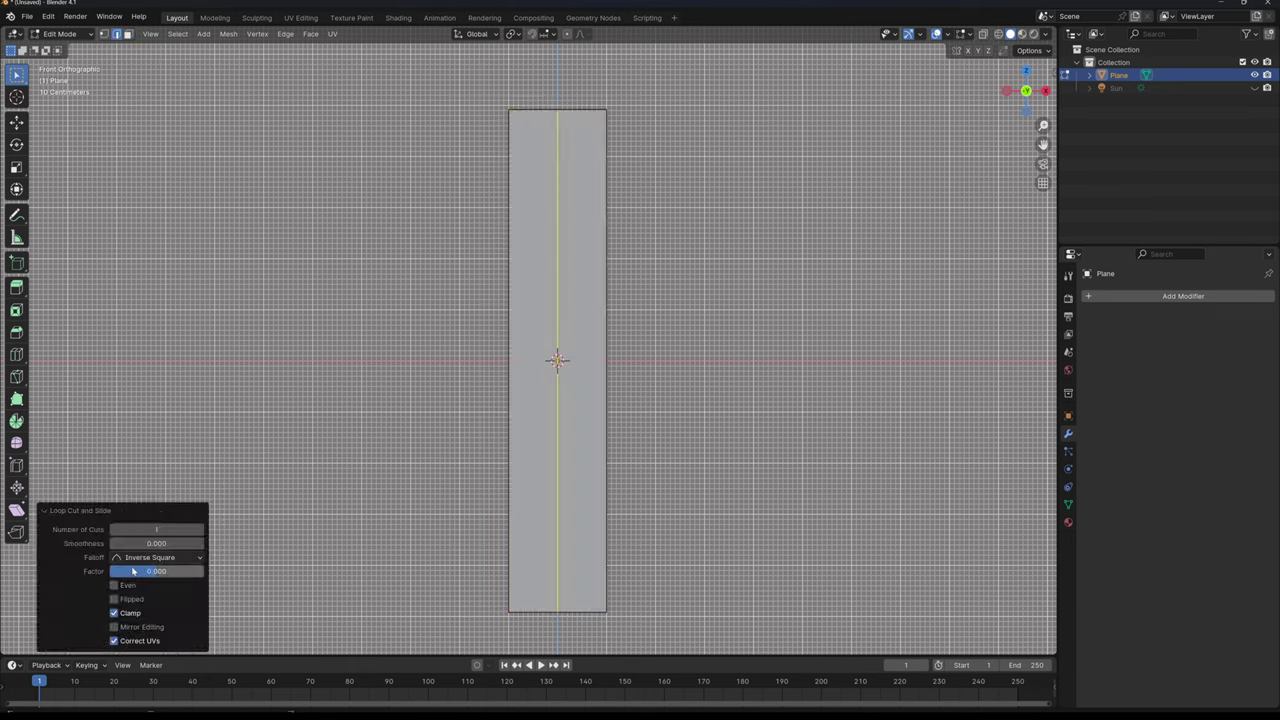
click(157, 529)
text(18)
key(Return)
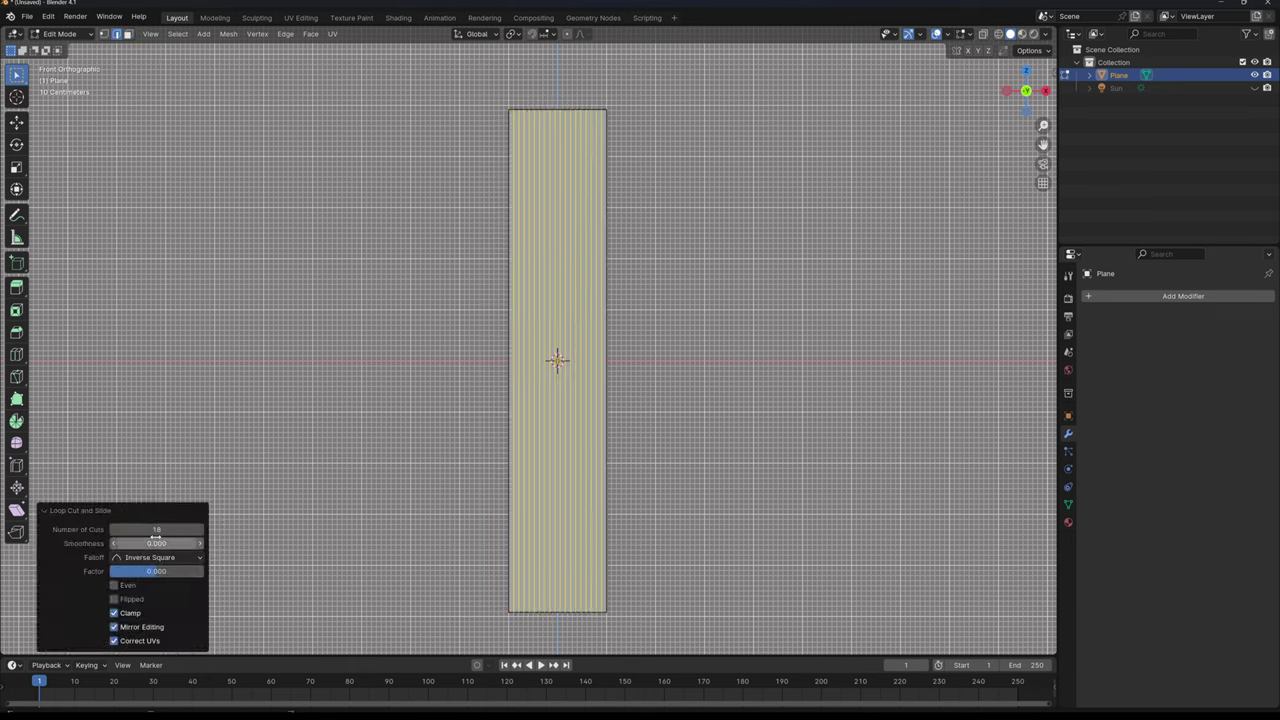
click(127, 512)
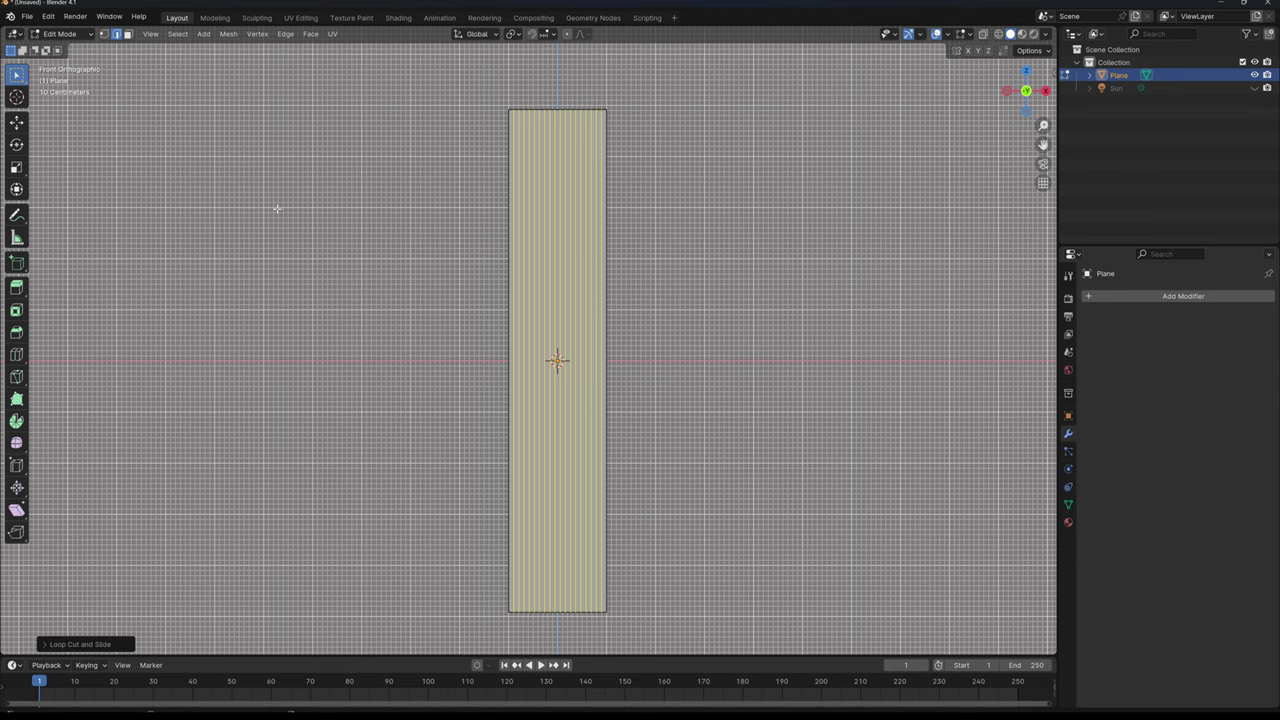
Step: Subdivide the selected vertical edges with 16 cuts to divide the plane into horizontal rows
right_click(546, 309)
click(529, 325)
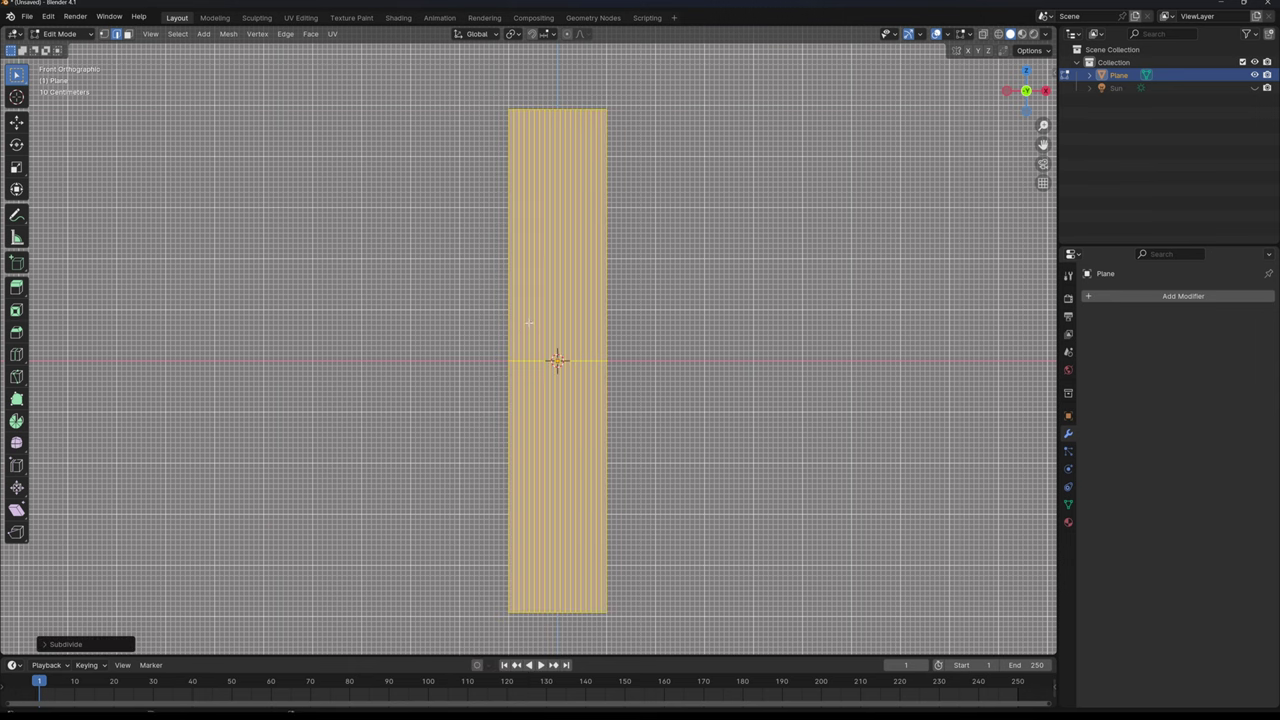
click(66, 644)
click(157, 557)
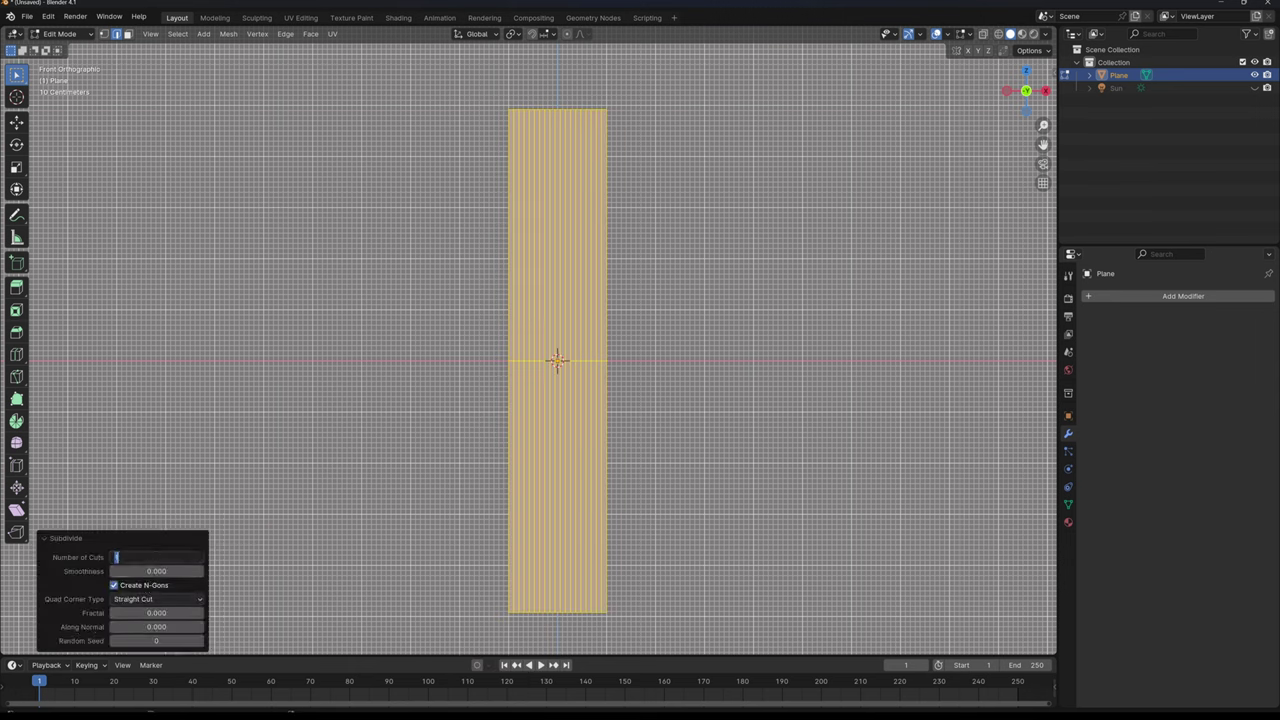
text(16)
key(Return)
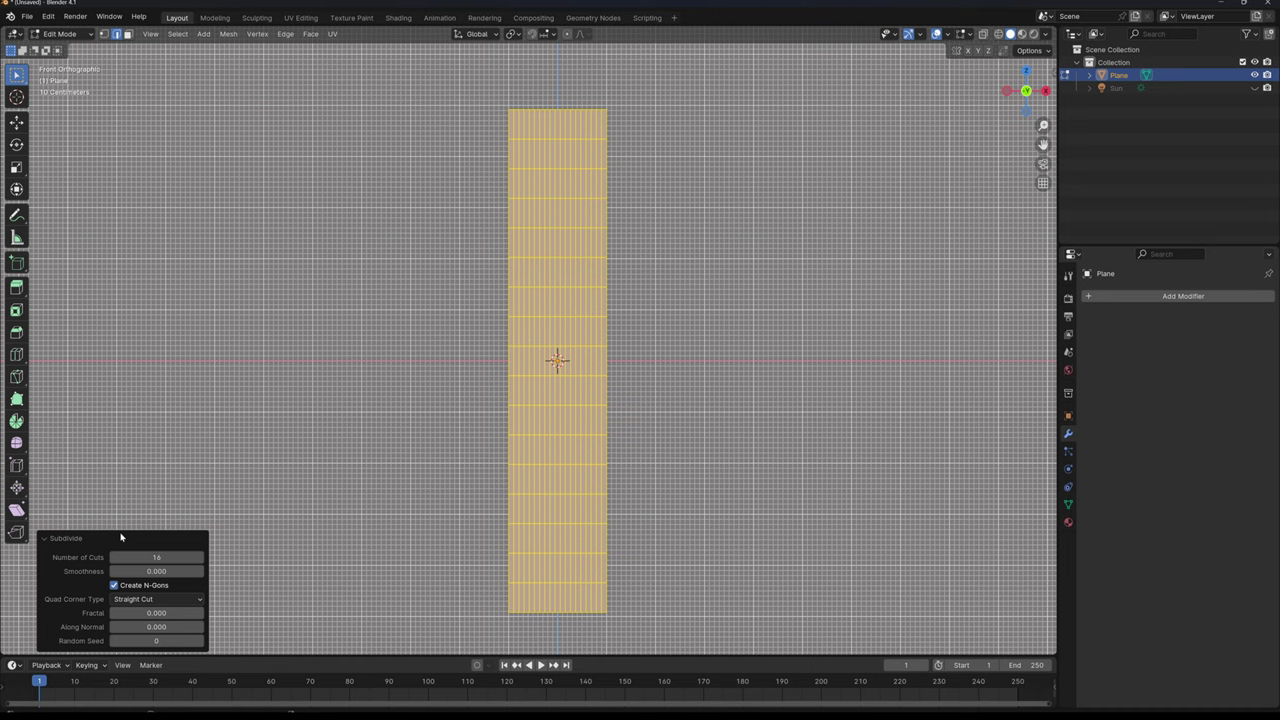
click(121, 537)
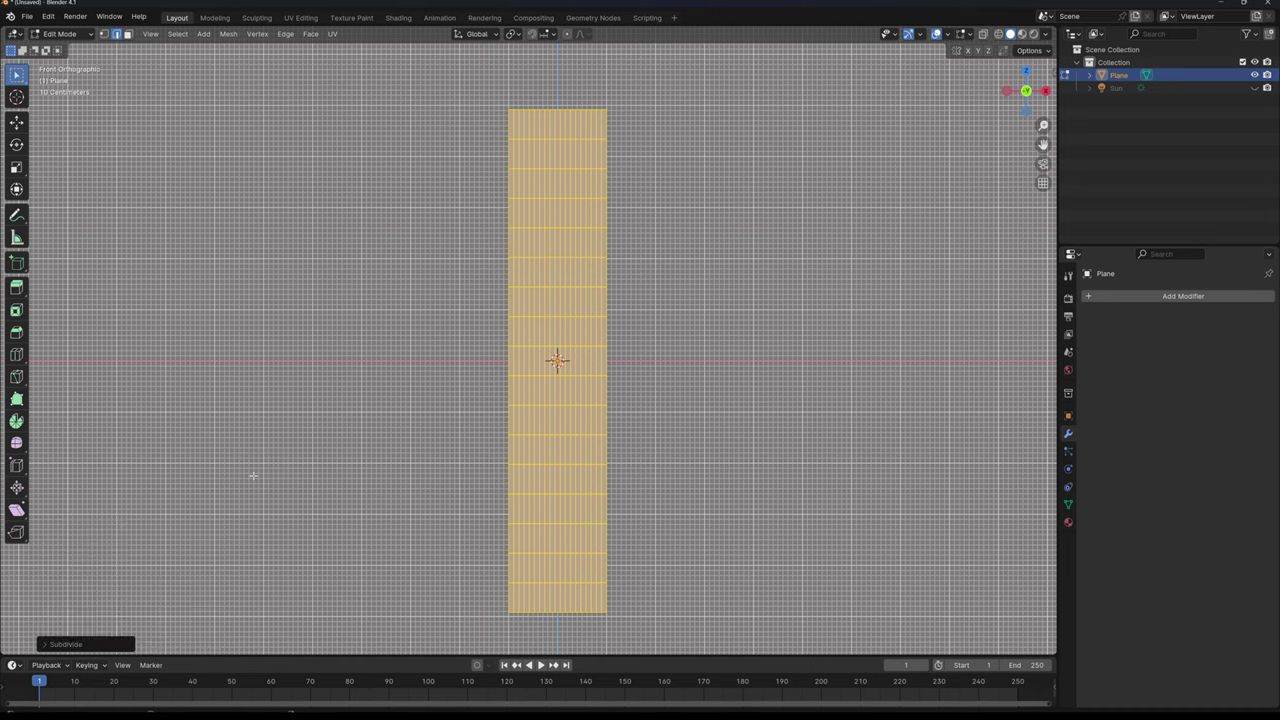
Step: Select five spaced vertical edge loops across the plane and convert them to a face selection of five two-column strips
click(546, 155)
alt+click(540, 134)
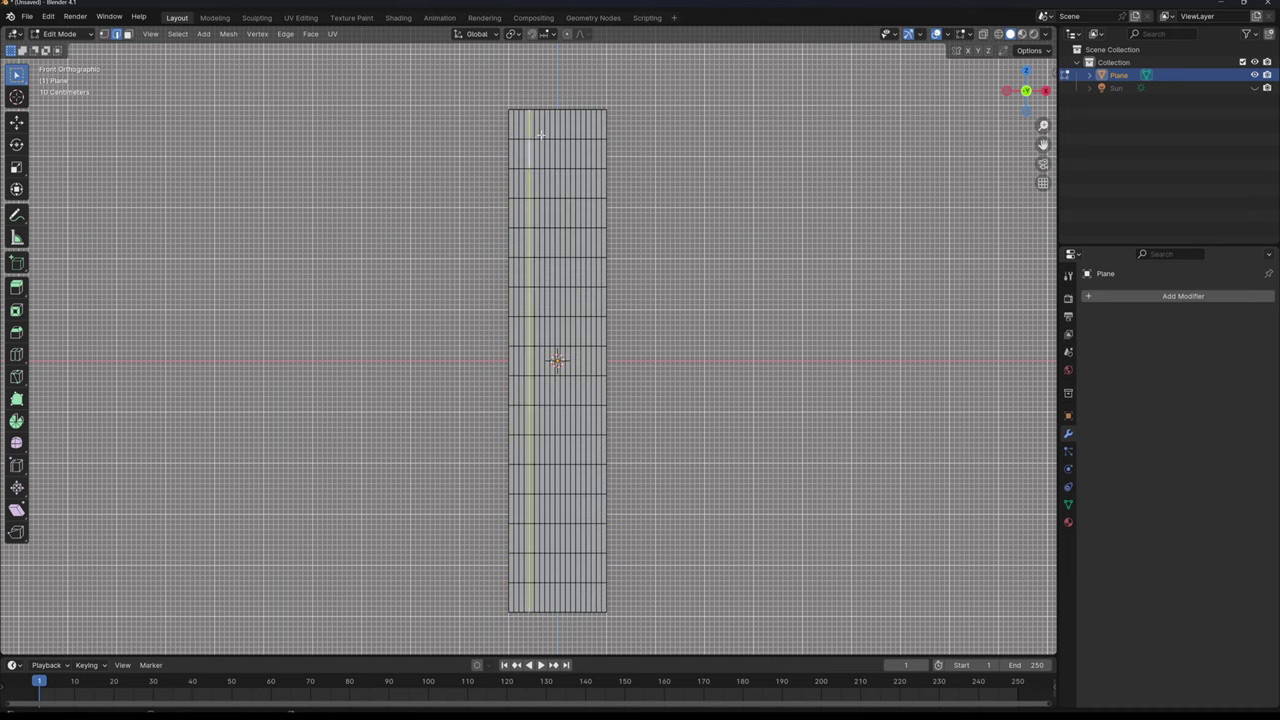
alt+shift+click(545, 127)
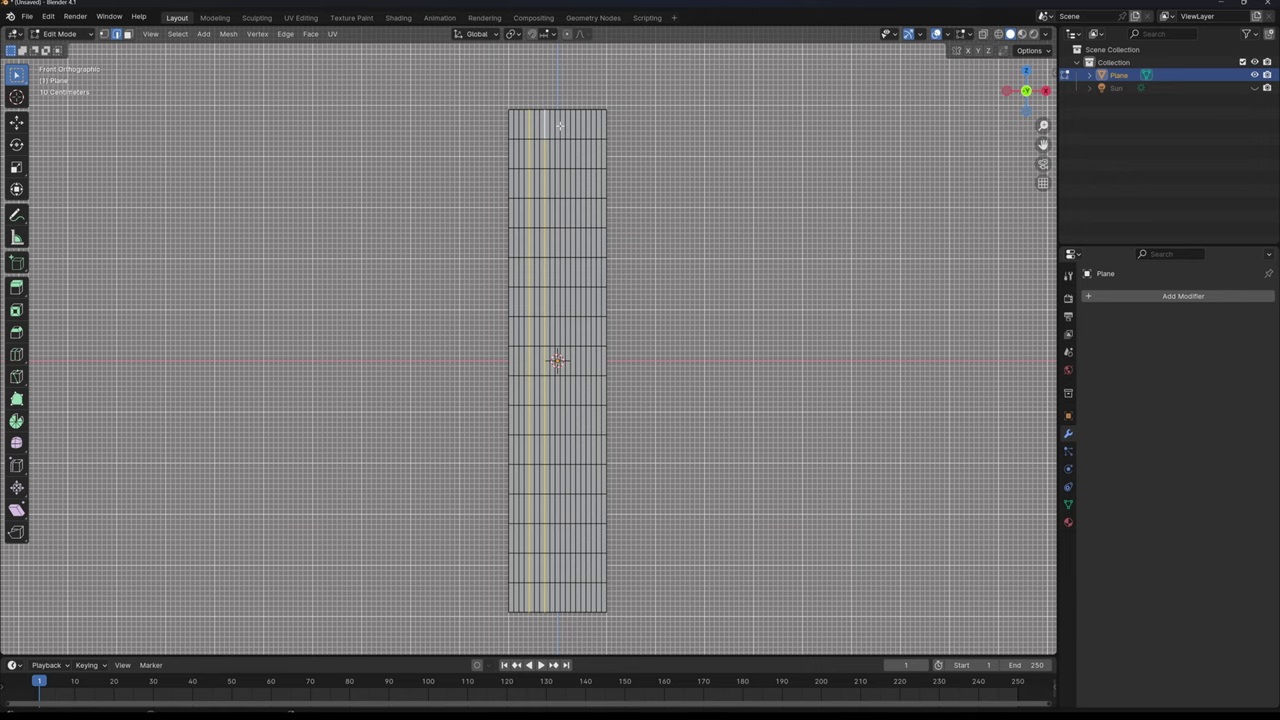
alt+shift+click(560, 125)
alt+shift+click(580, 125)
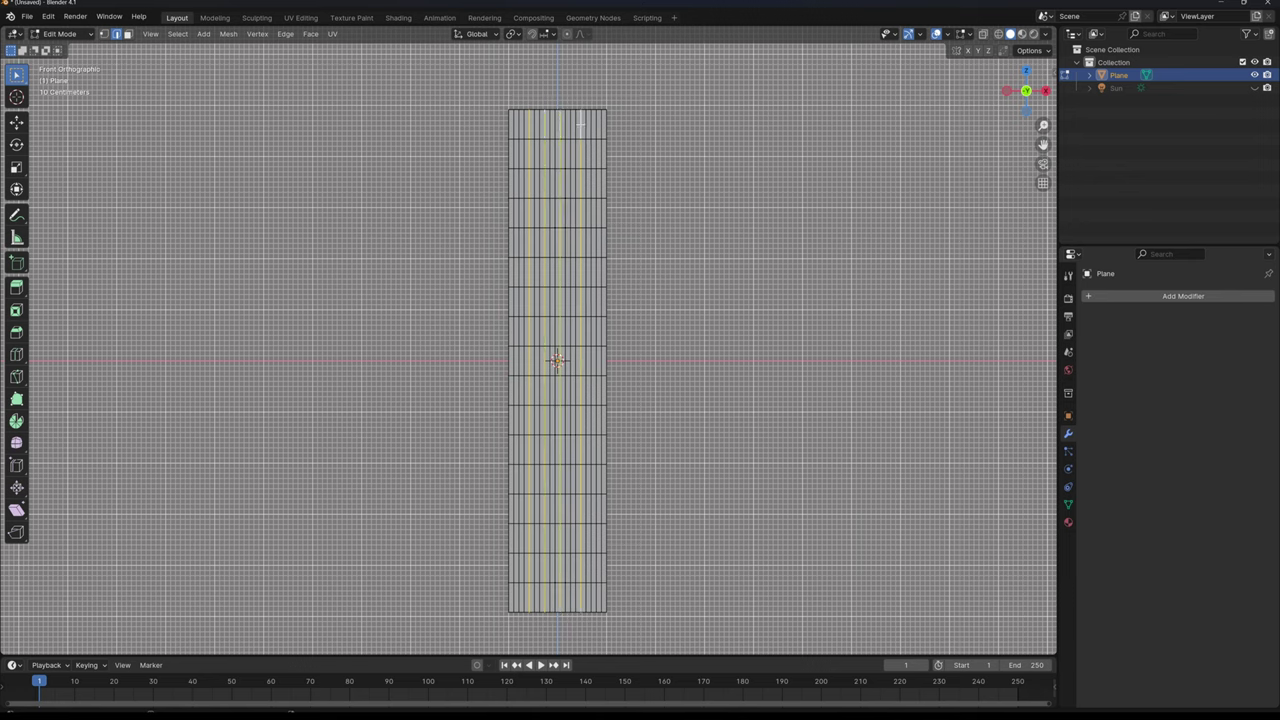
alt+shift+click(590, 124)
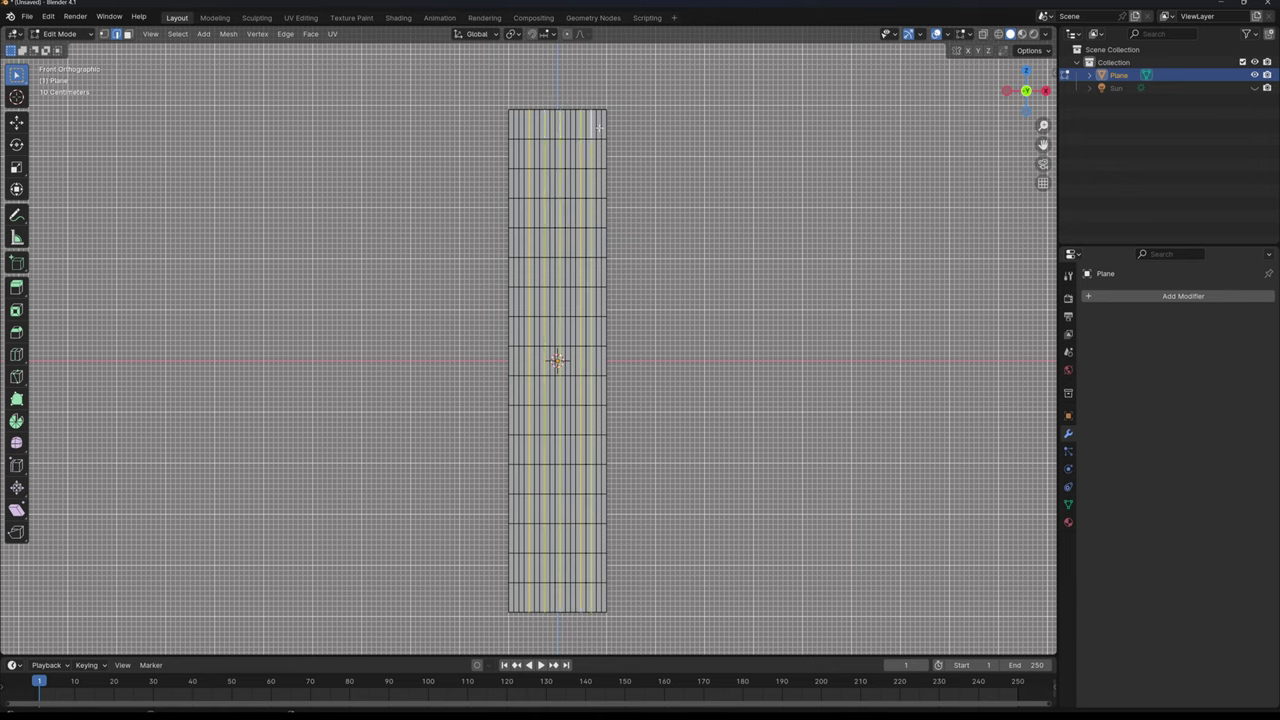
key(ctrl+z)
alt+shift+click(593, 127)
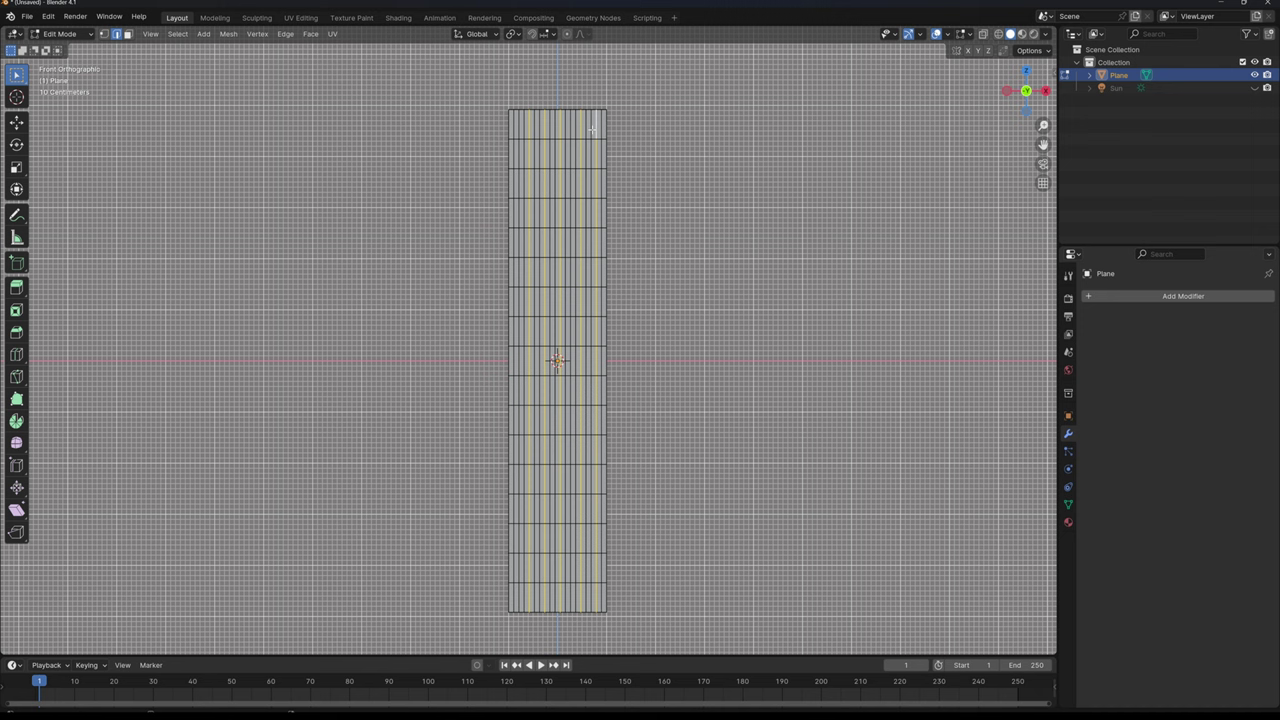
click(127, 35)
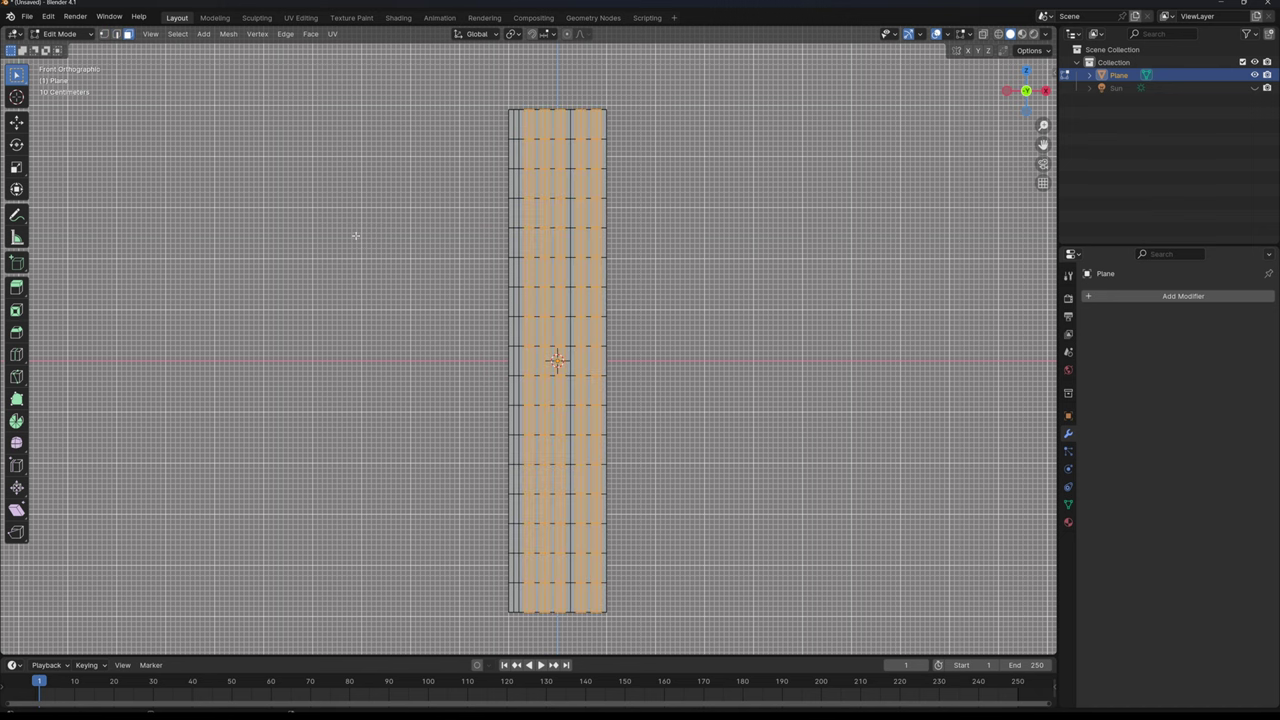
Step: In the top view, extrude the five selected face strips along their normals by about -0.16 m
key(KP_7)
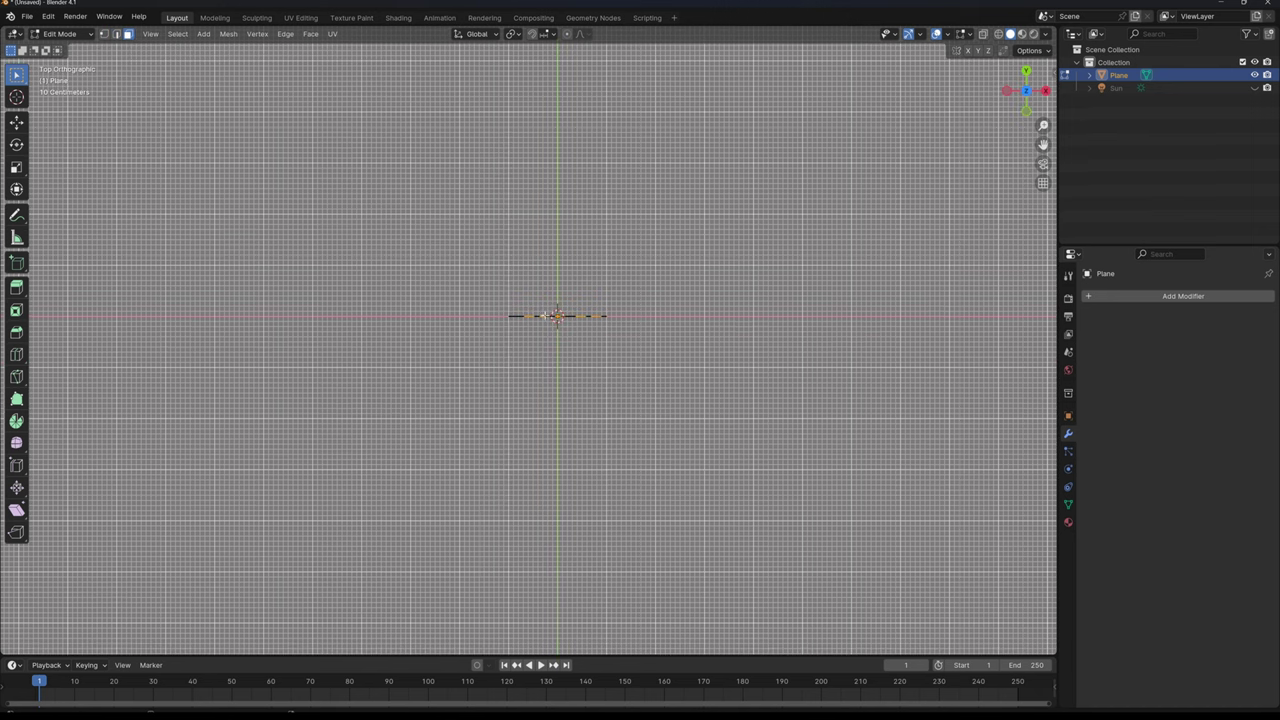
right_click(557, 316)
click(557, 343)
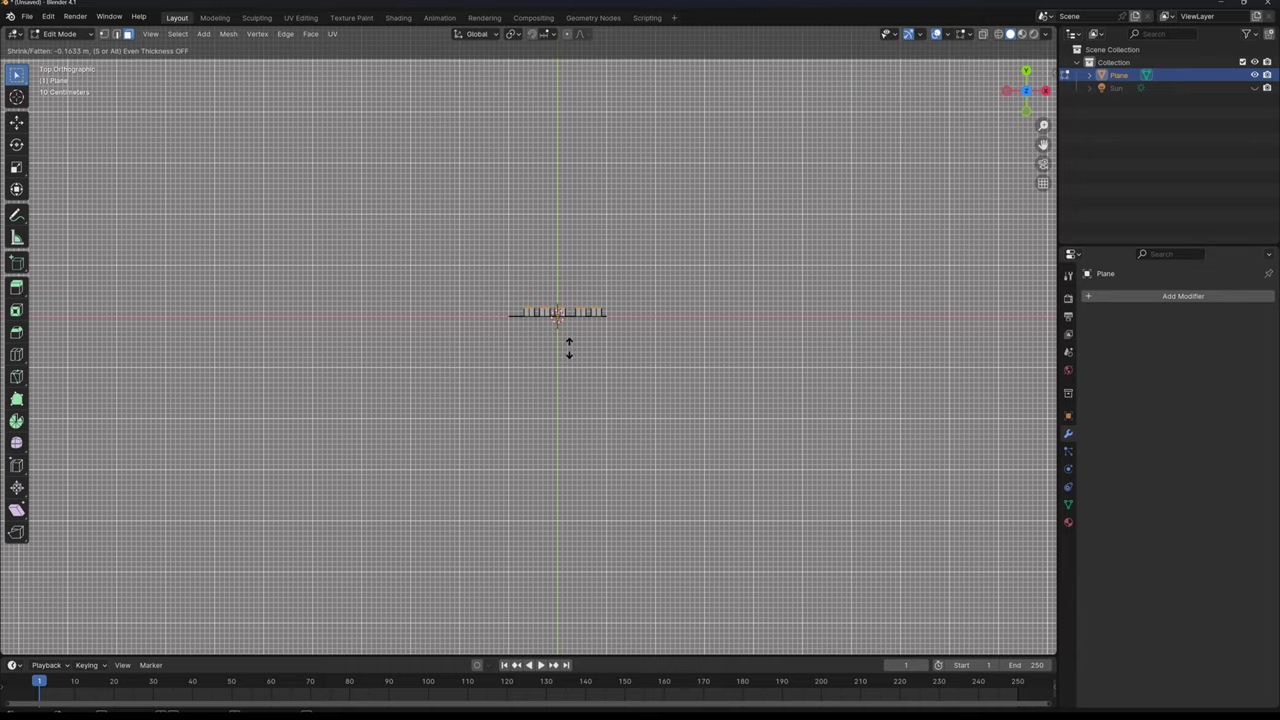
click(569, 348)
scroll(571, 346, up, 10)
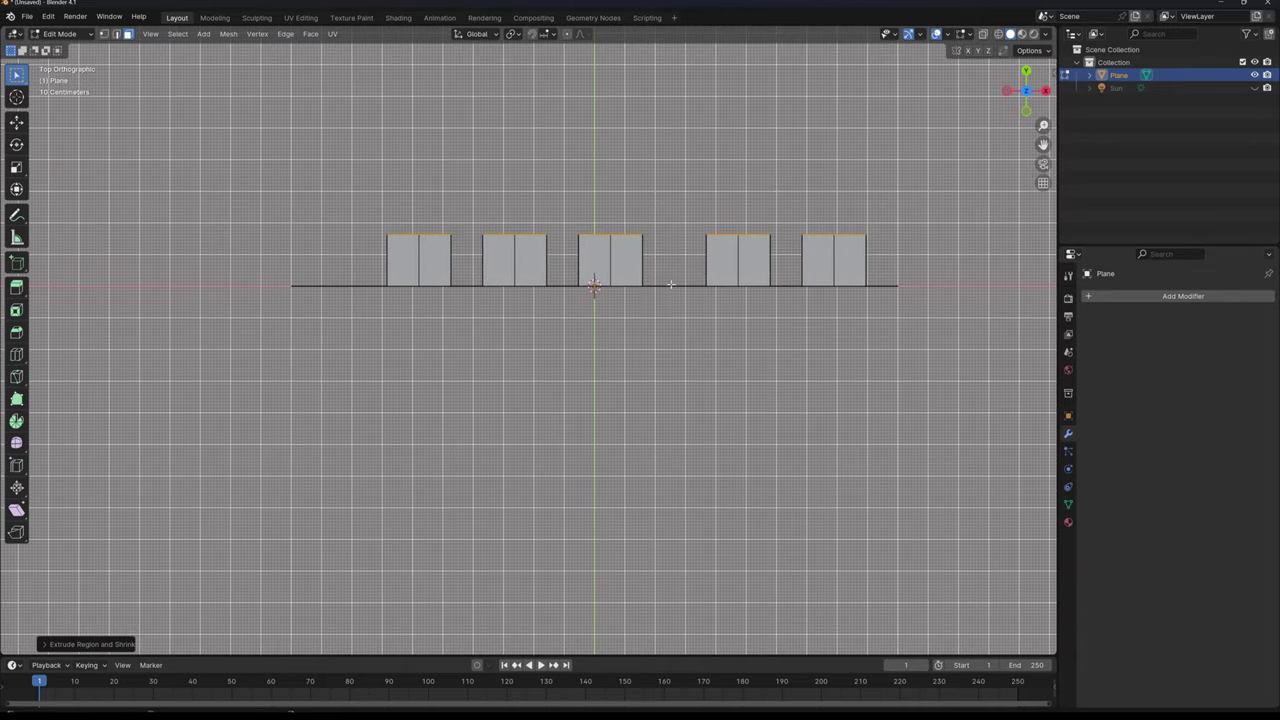
Step: In wireframe display, select the depth edges of all five extruded ribs and subdivide them with 3 cuts
key(shift+z)
click(116, 33)
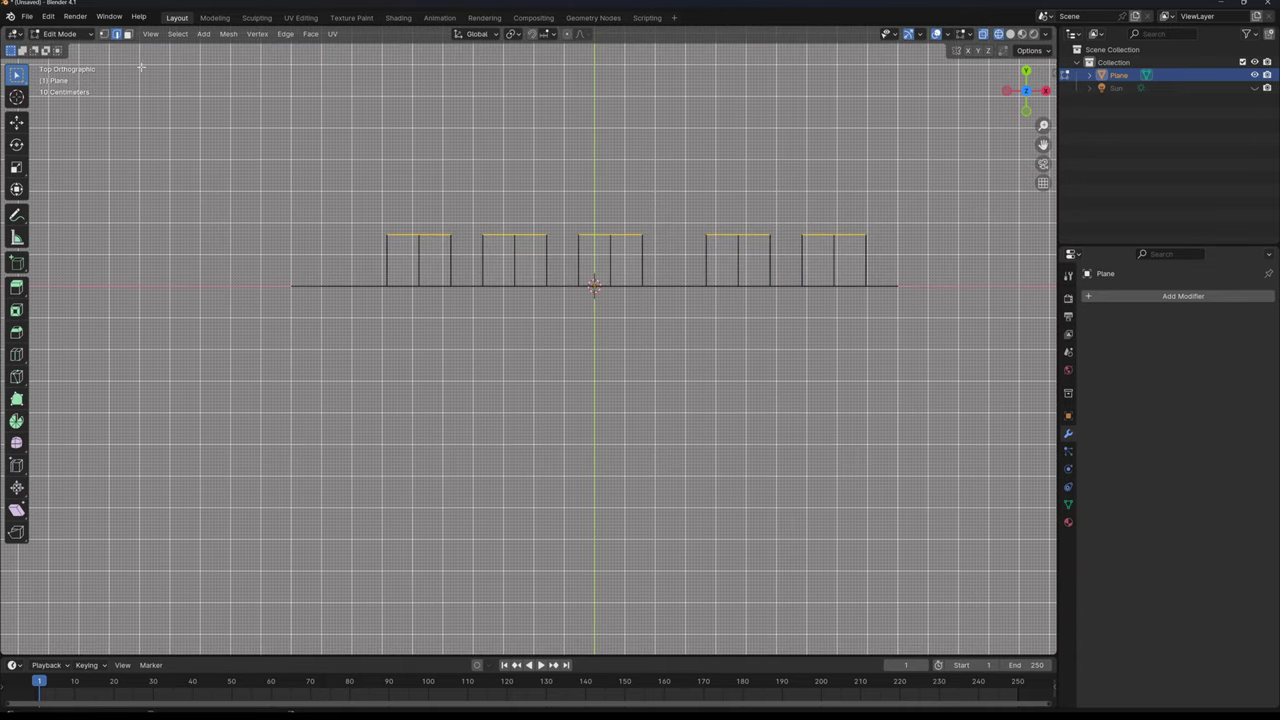
drag(368, 255, 1010, 265)
right_click(816, 262)
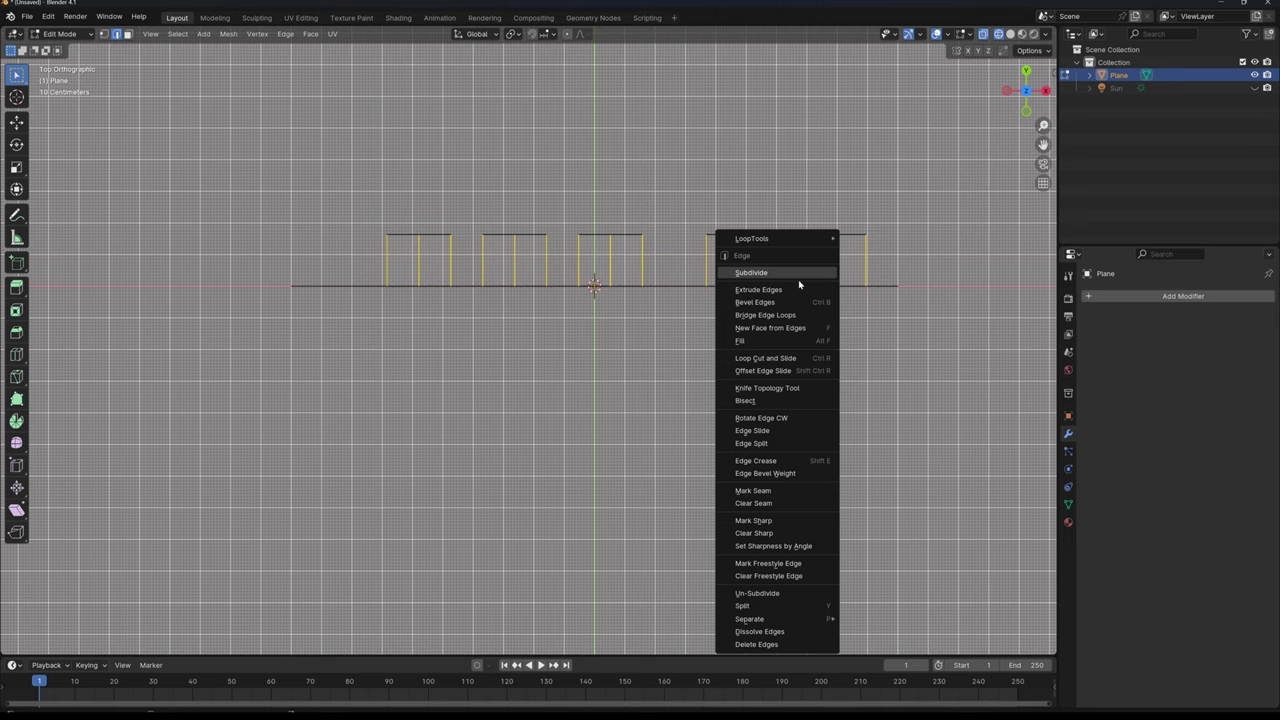
click(797, 276)
click(88, 644)
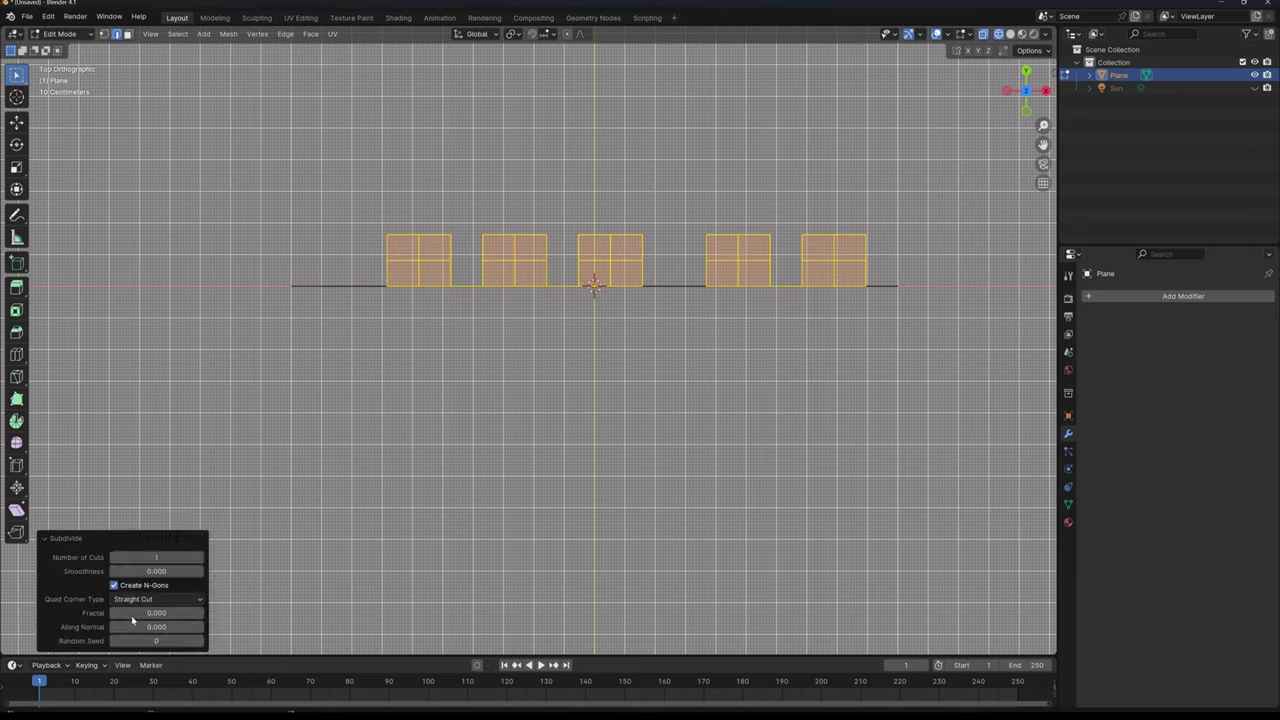
double_click(157, 557)
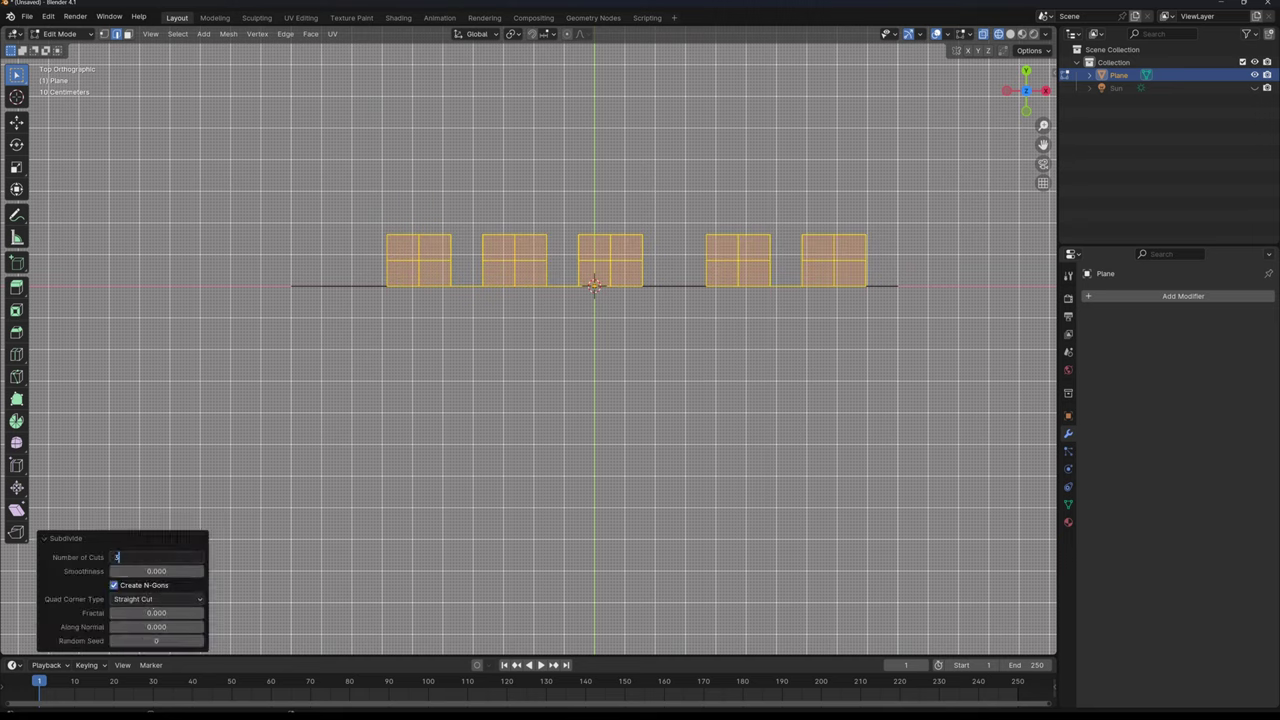
key(Return)
click(39, 540)
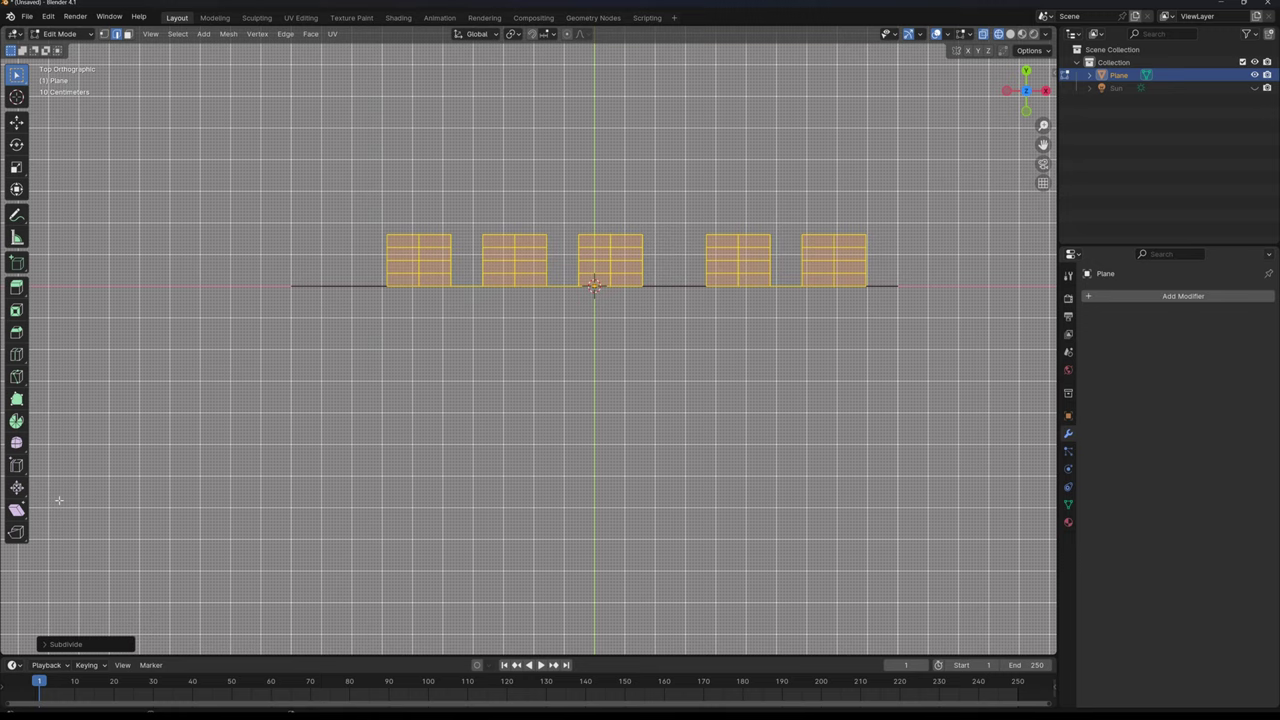
Step: Clear the whole mesh selection while staying in edge selection mode
click(127, 34)
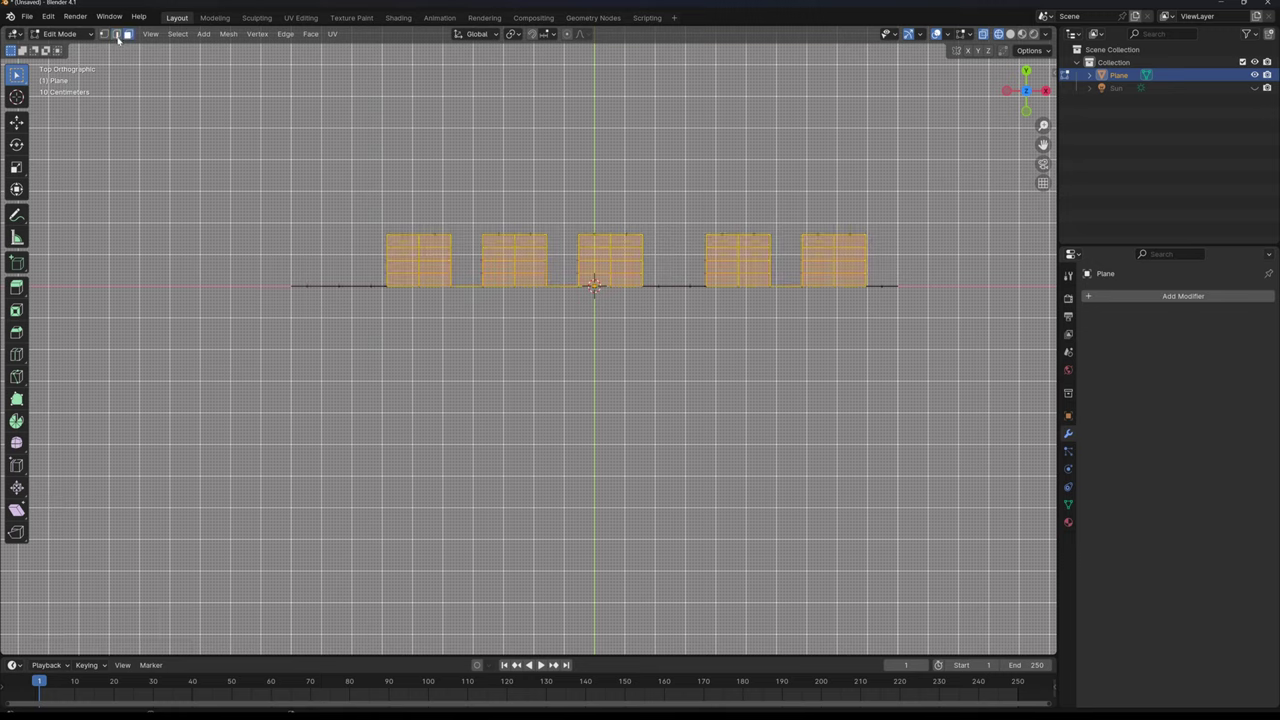
click(116, 34)
key(alt+a)
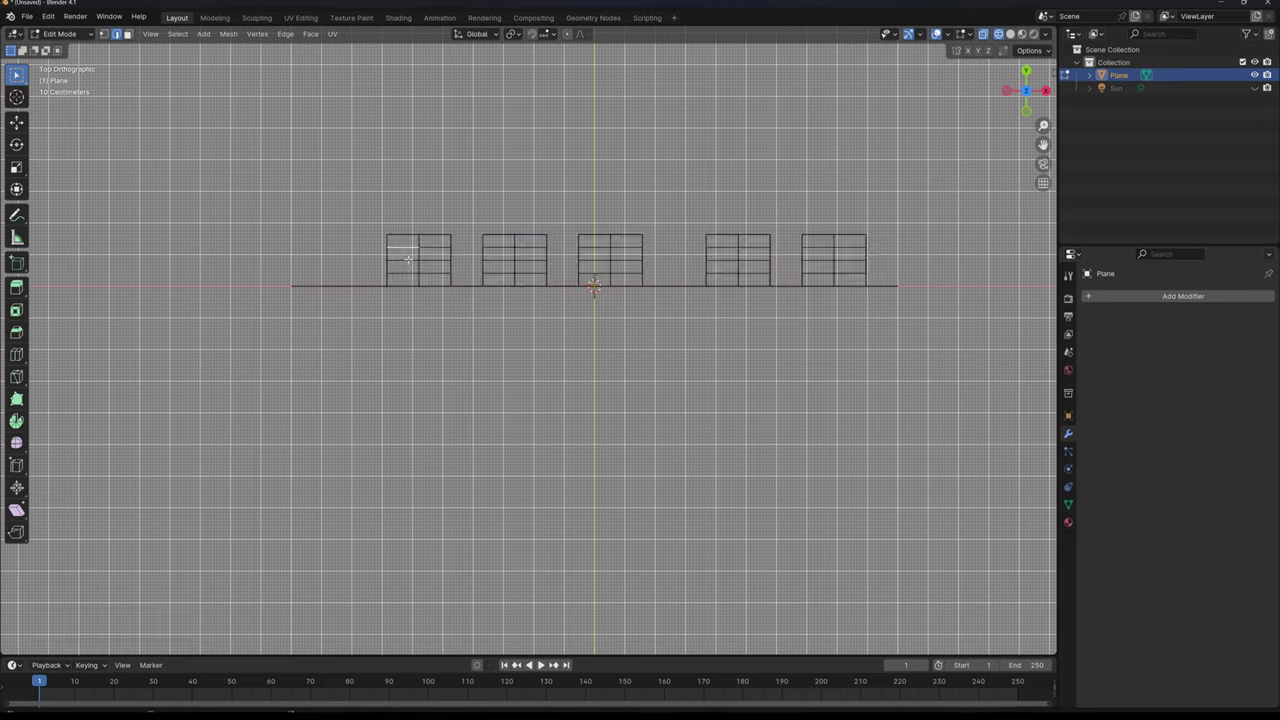
Step: Select the three inner depth loops on all five ribs and scale them along Y, spreading the outer loops close to the ribs' front and back edges
alt+shift+click(408, 273)
alt+shift+click(515, 273)
alt+shift+click(595, 260)
click(177, 34)
click(318, 216)
shift+click(371, 286)
shift+click(467, 286)
ctrl+drag(265, 248, 360, 360)
alt+shift+click(530, 235)
ctrl+click(467, 287)
ctrl+drag(372, 280, 910, 300)
ctrl+drag(880, 222, 372, 240)
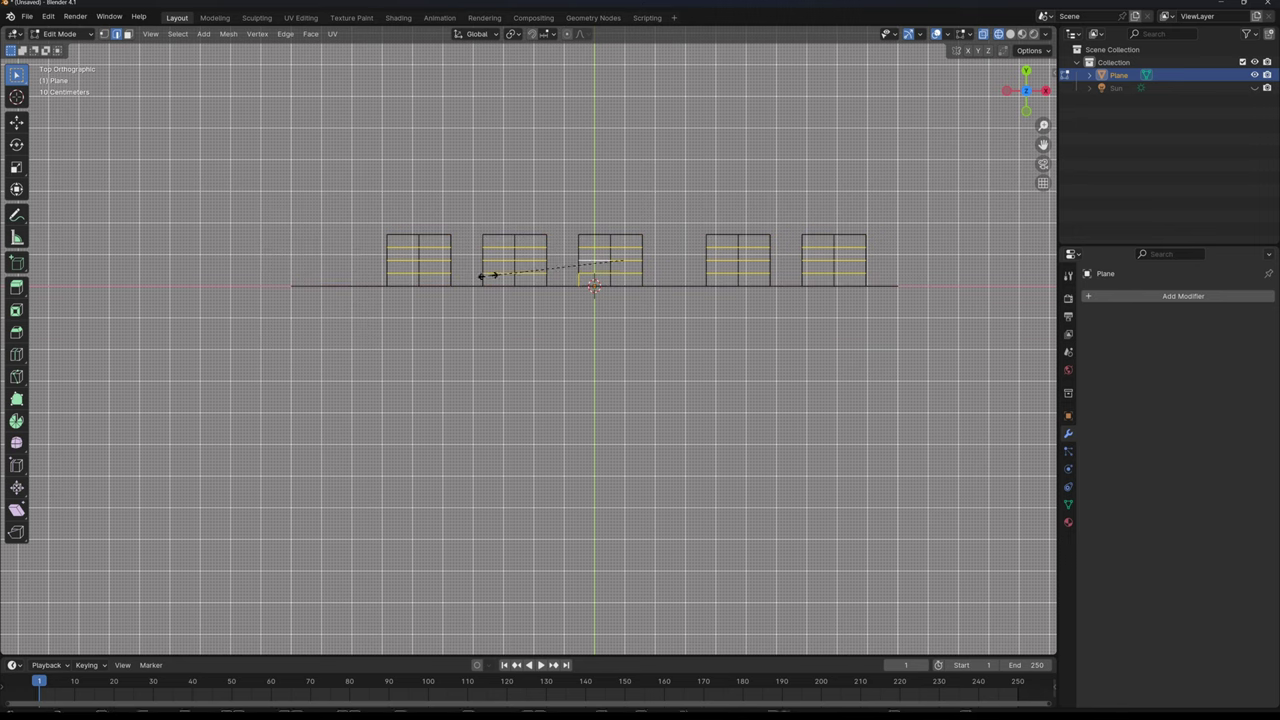
key(s)
key(y)
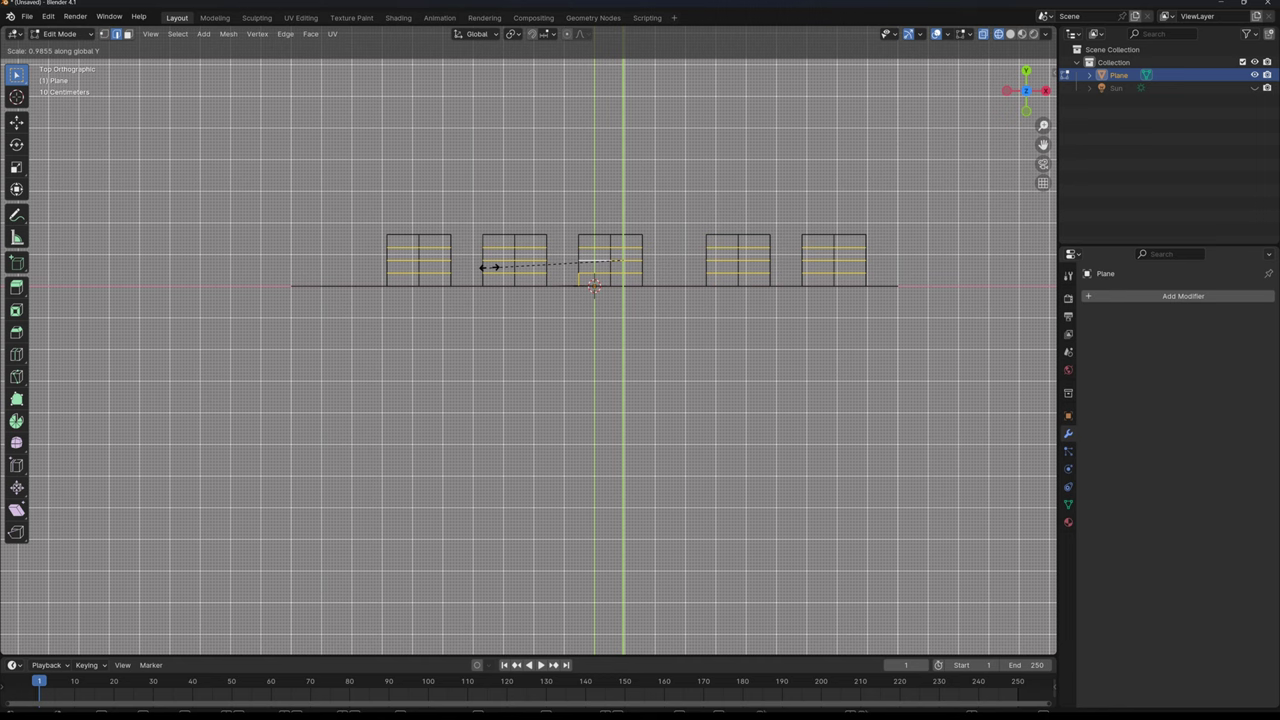
key(0)
key(Return)
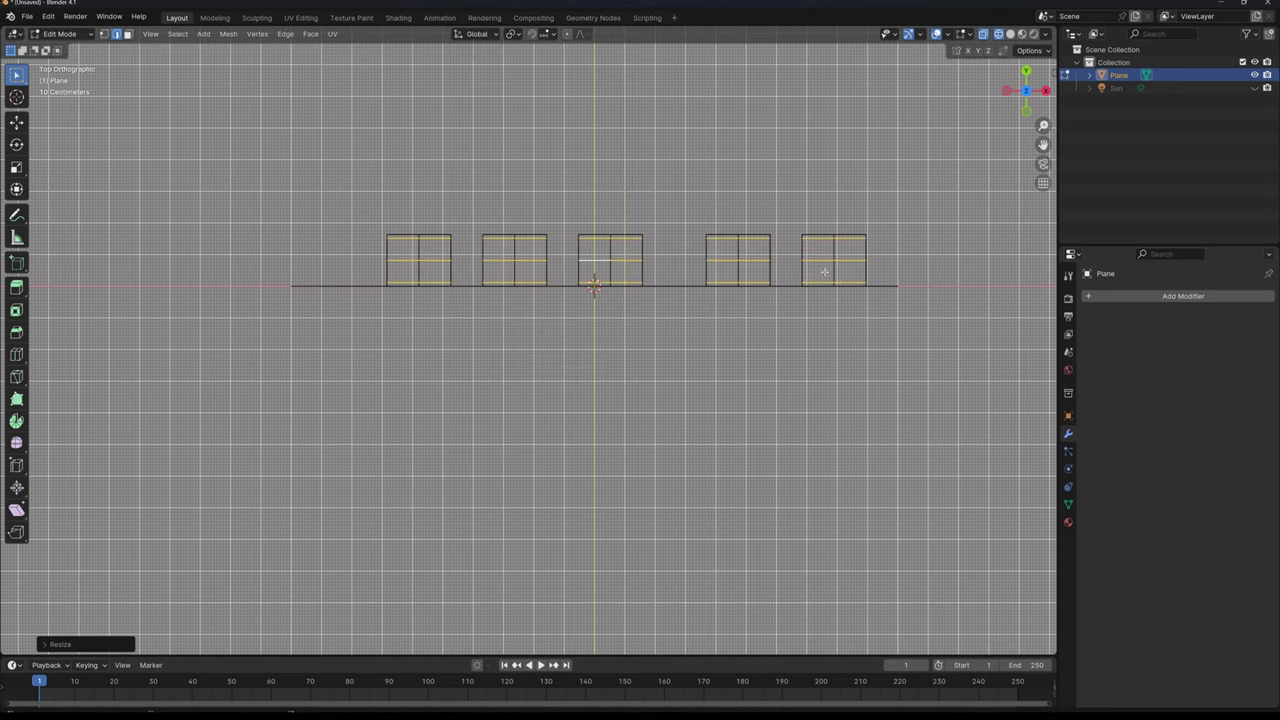
Step: Select the crosswise edges in both halves of all five ribs and subdivide them
key(ctrl+r)
drag(399, 217, 434, 294)
shift+drag(537, 226, 497, 322)
shift+drag(627, 219, 617, 358)
shift+drag(596, 245, 596, 298)
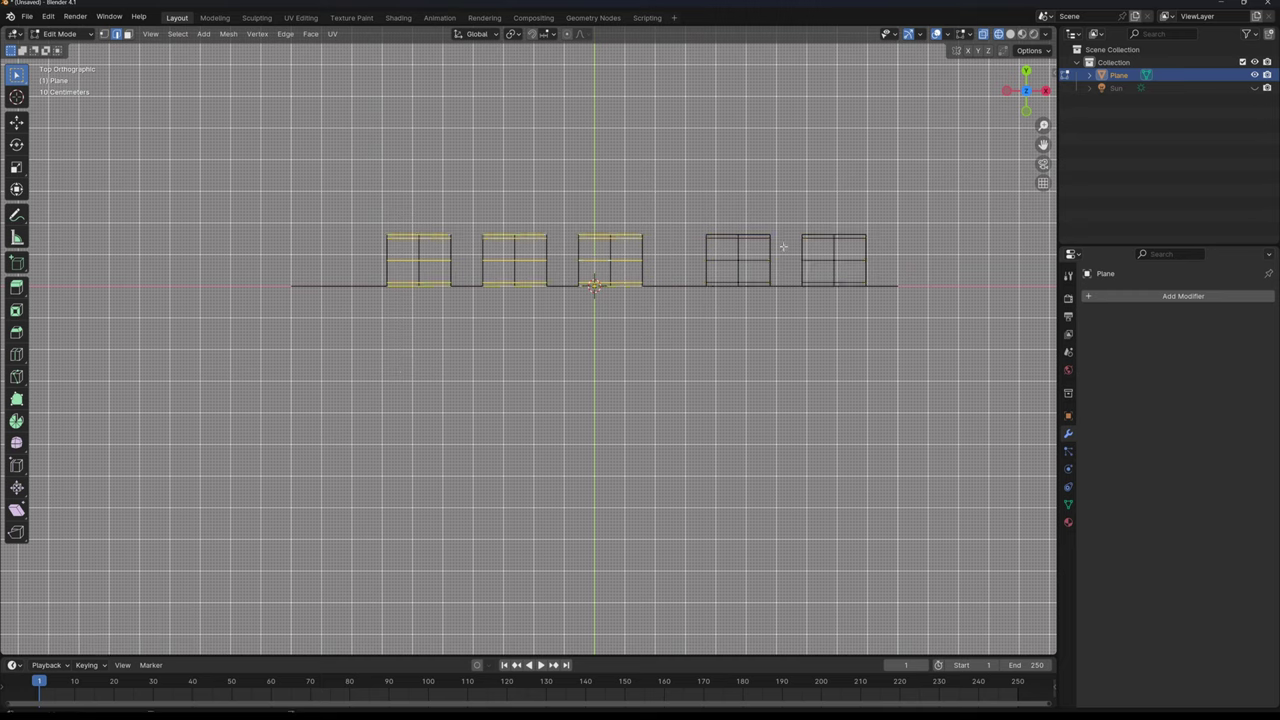
shift+drag(722, 227, 722, 300)
shift+drag(764, 222, 757, 352)
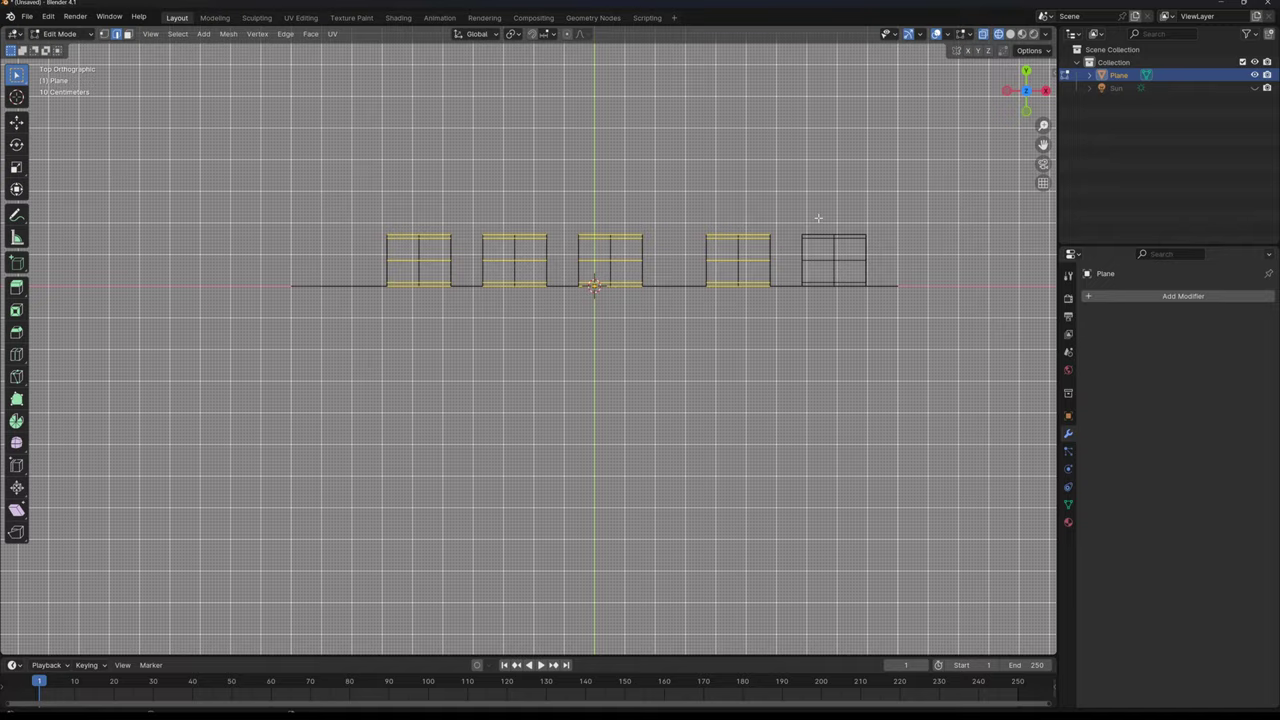
shift+drag(817, 223, 851, 343)
right_click(797, 274)
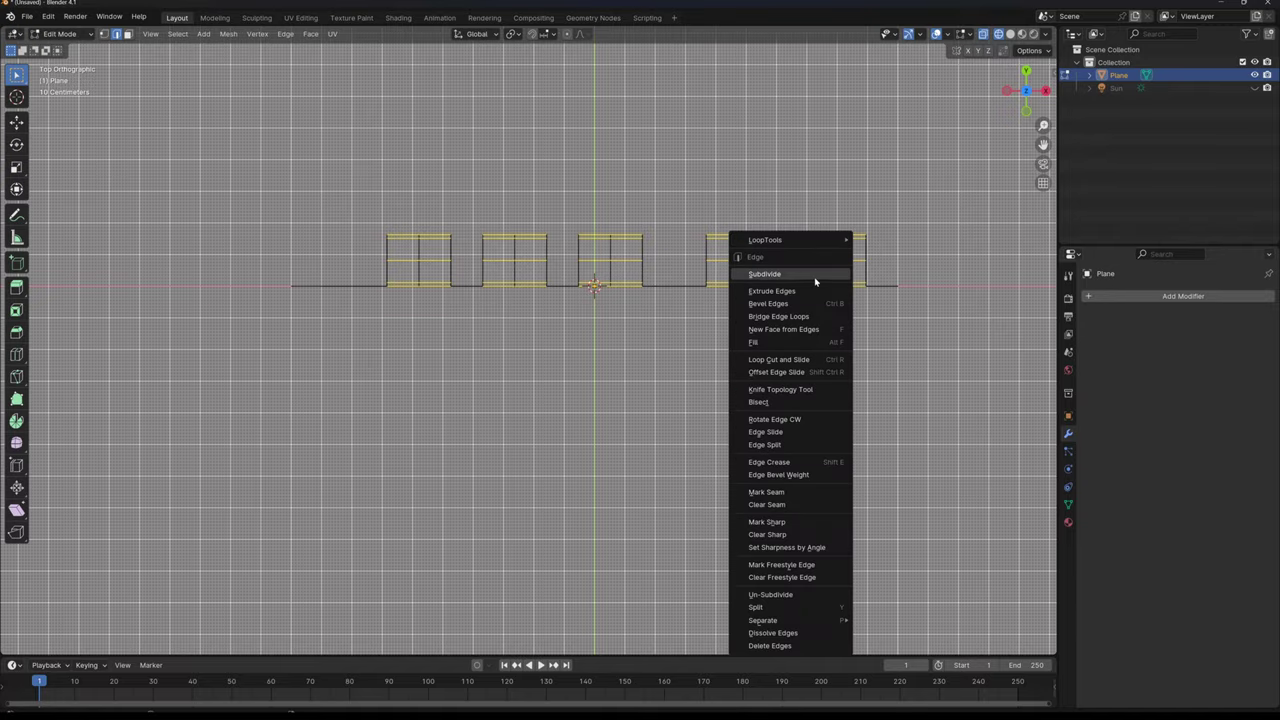
click(780, 274)
Step: In solid display and Object Mode, add a Mirror modifier to the ribbed plane that mirrors on the Z axis only
mouse_move(311, 464)
middle_down()
mouse_move(471, 369)
mouse_move(517, 391)
mouse_move(646, 323)
mouse_move(680, 371)
mouse_move(593, 373)
mouse_move(708, 360)
mouse_move(620, 375)
middle_up()
key(shift+z)
key(Tab)
click(1143, 299)
click(1140, 296)
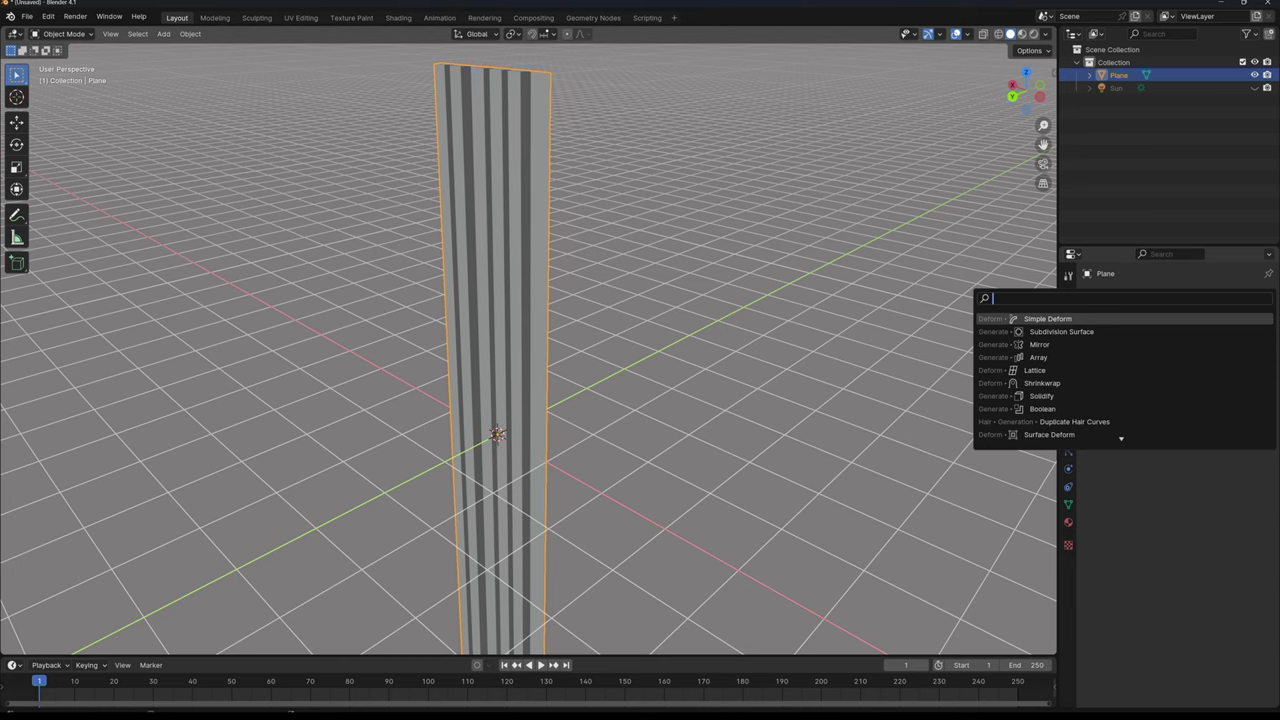
text(mi)
key(Return)
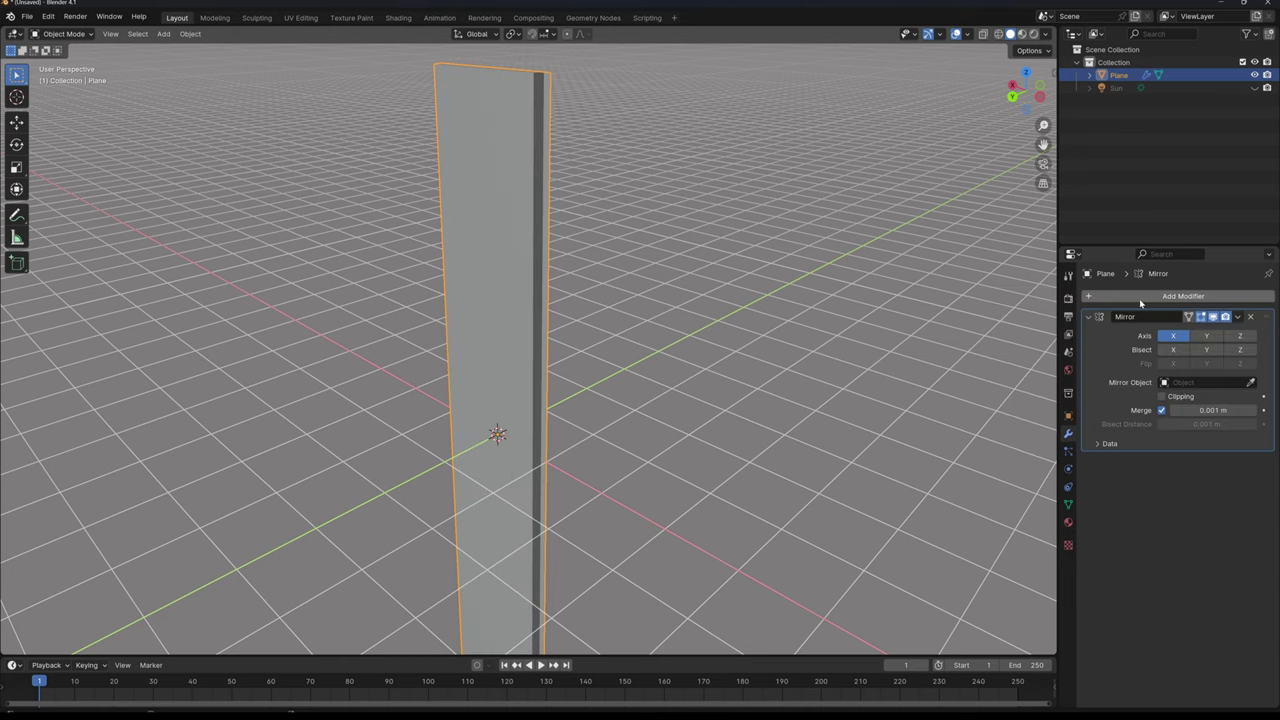
click(1232, 337)
click(1174, 337)
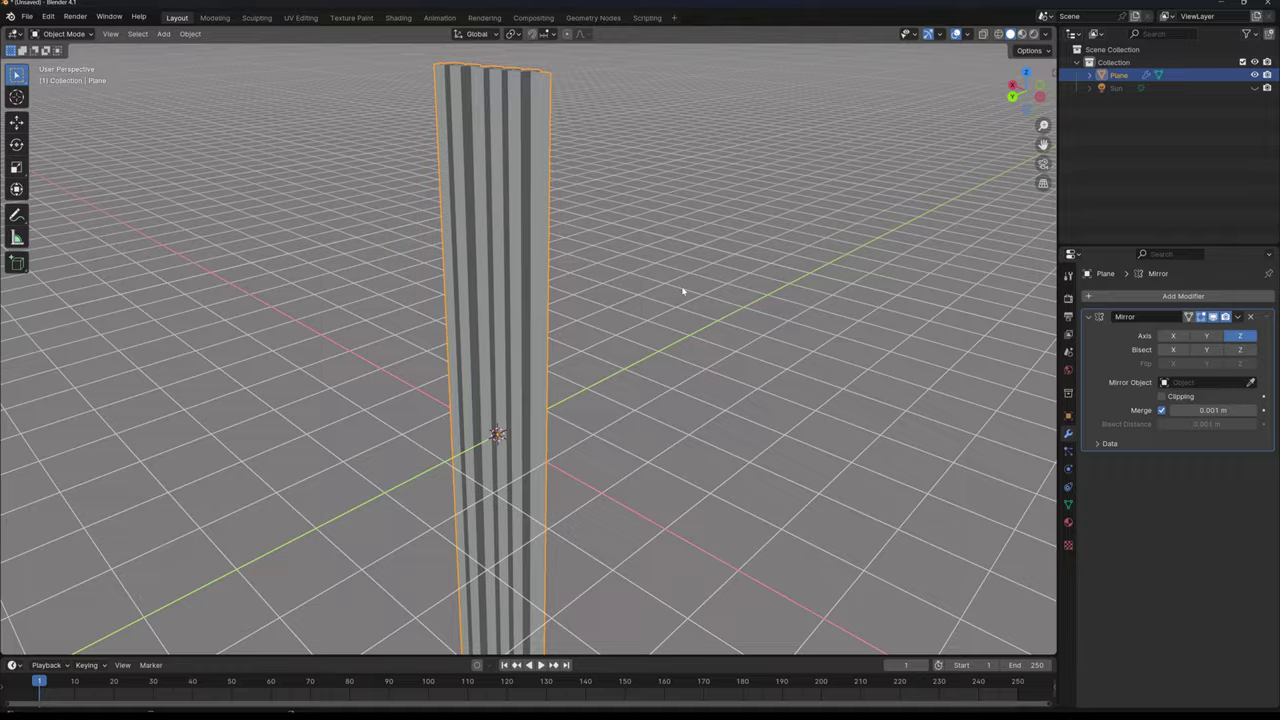
Step: Add a Subdivision Surface modifier to the ribbed plane and set its viewport level to 2
middle_drag(683, 289, 489, 360)
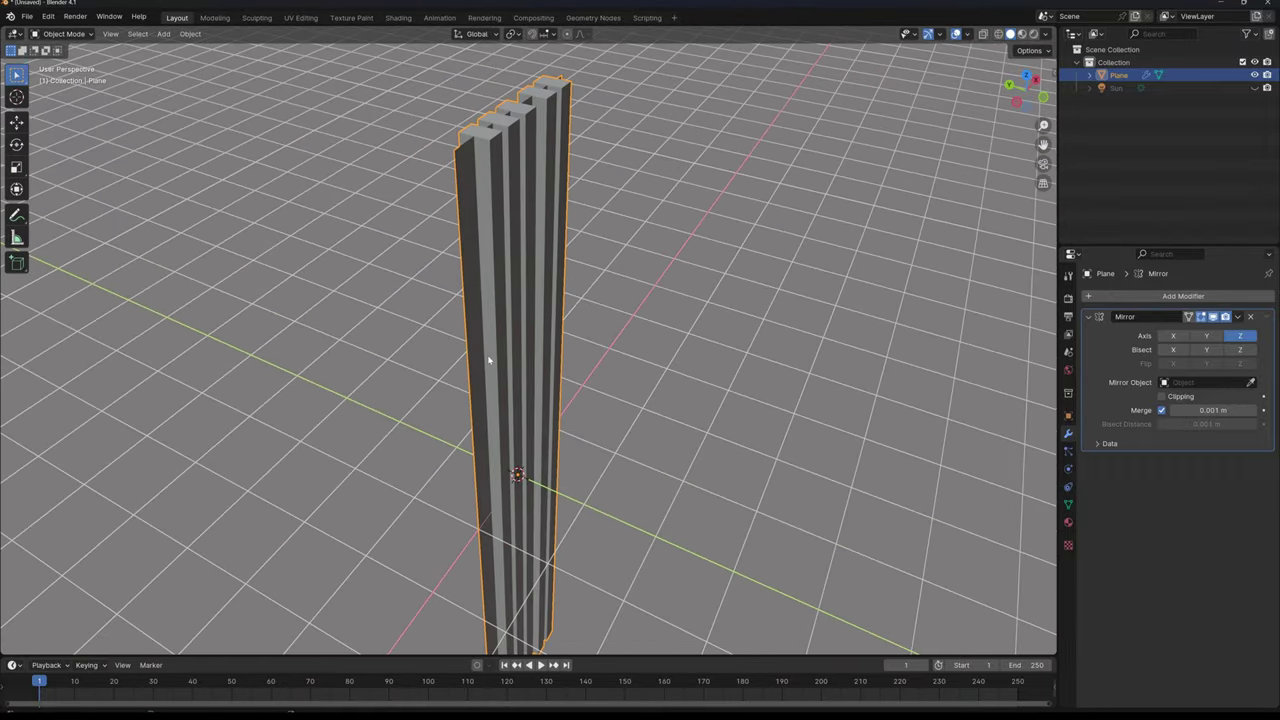
click(1212, 296)
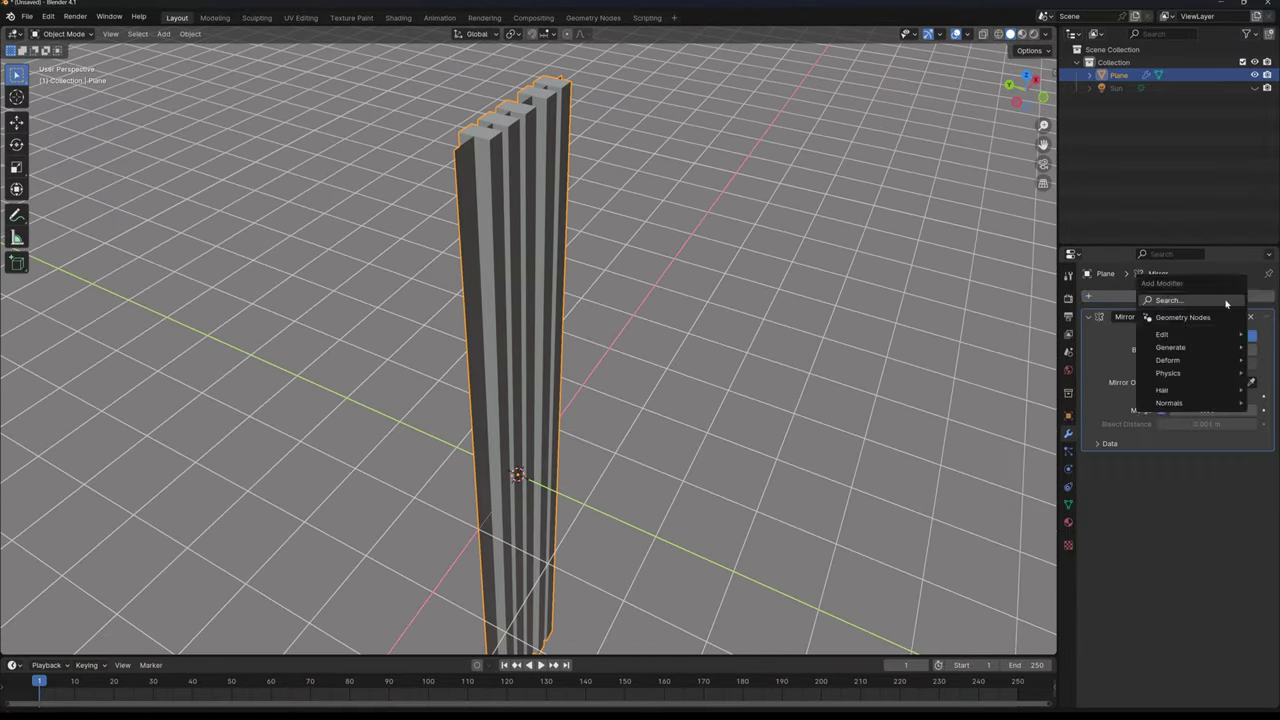
text(s)
click(1139, 338)
middle_drag(790, 300, 722, 331)
scroll(661, 272, up, 1)
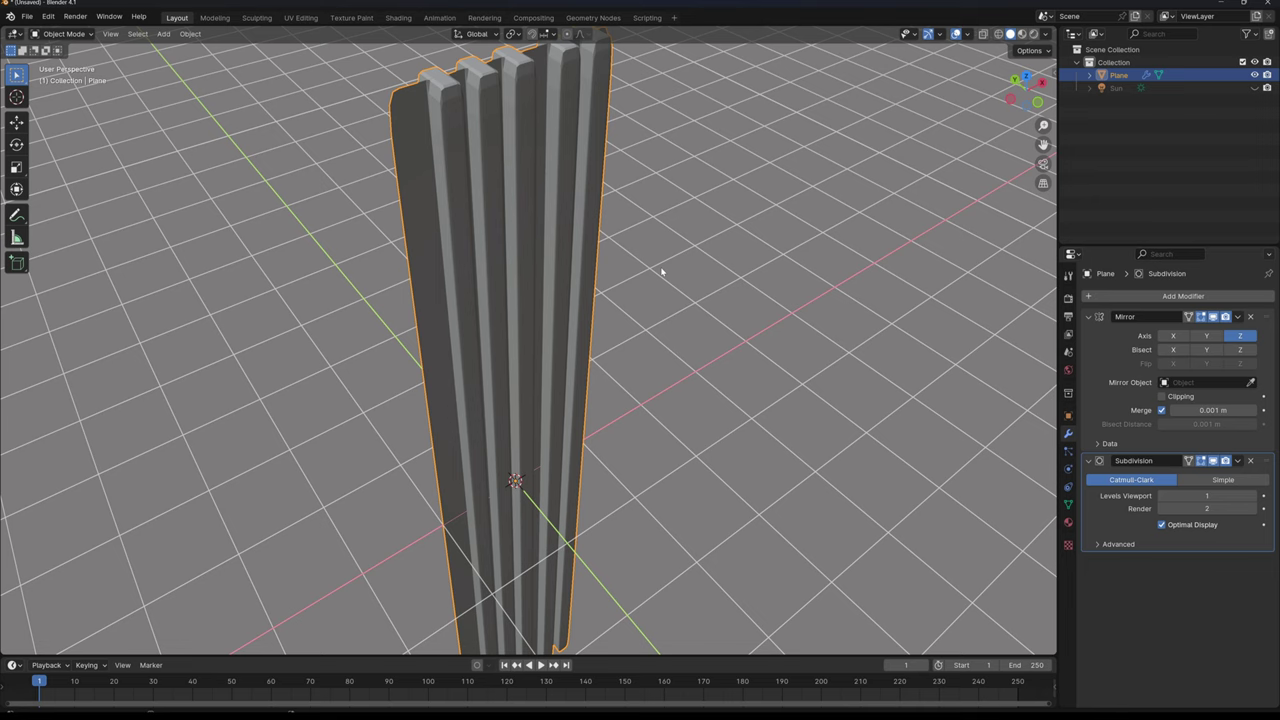
click(1206, 496)
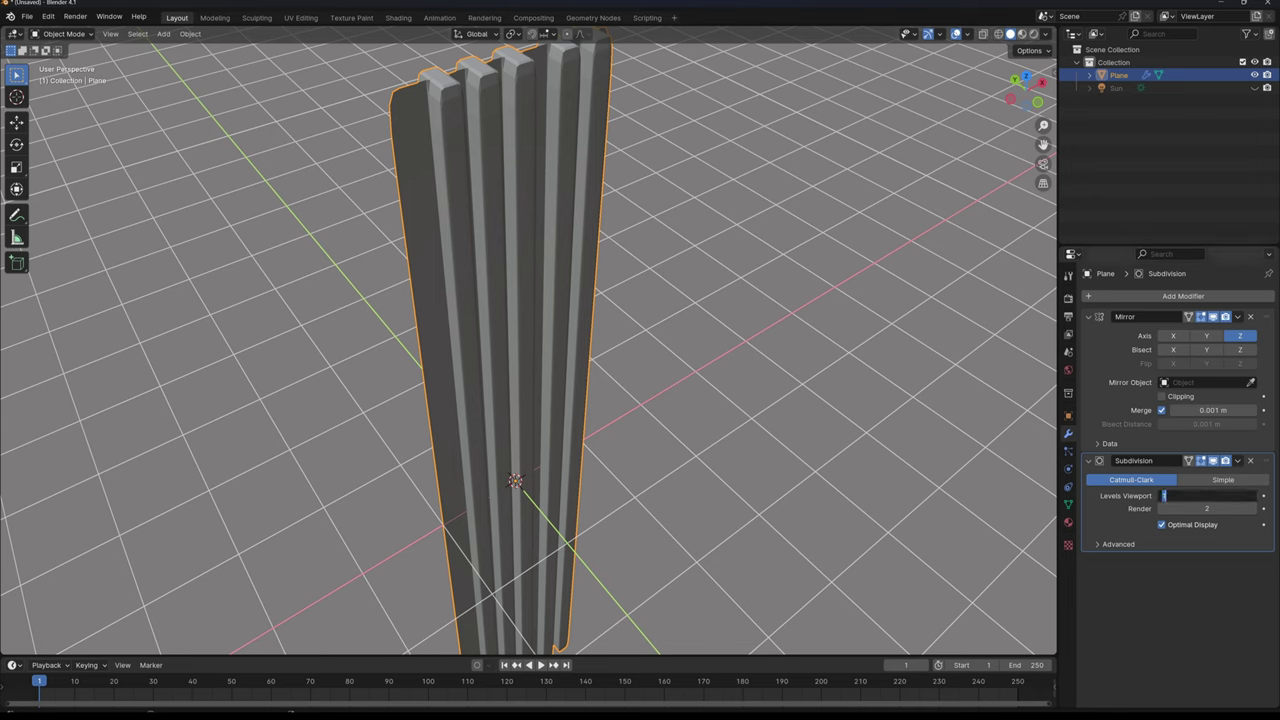
text(2)
key(Return)
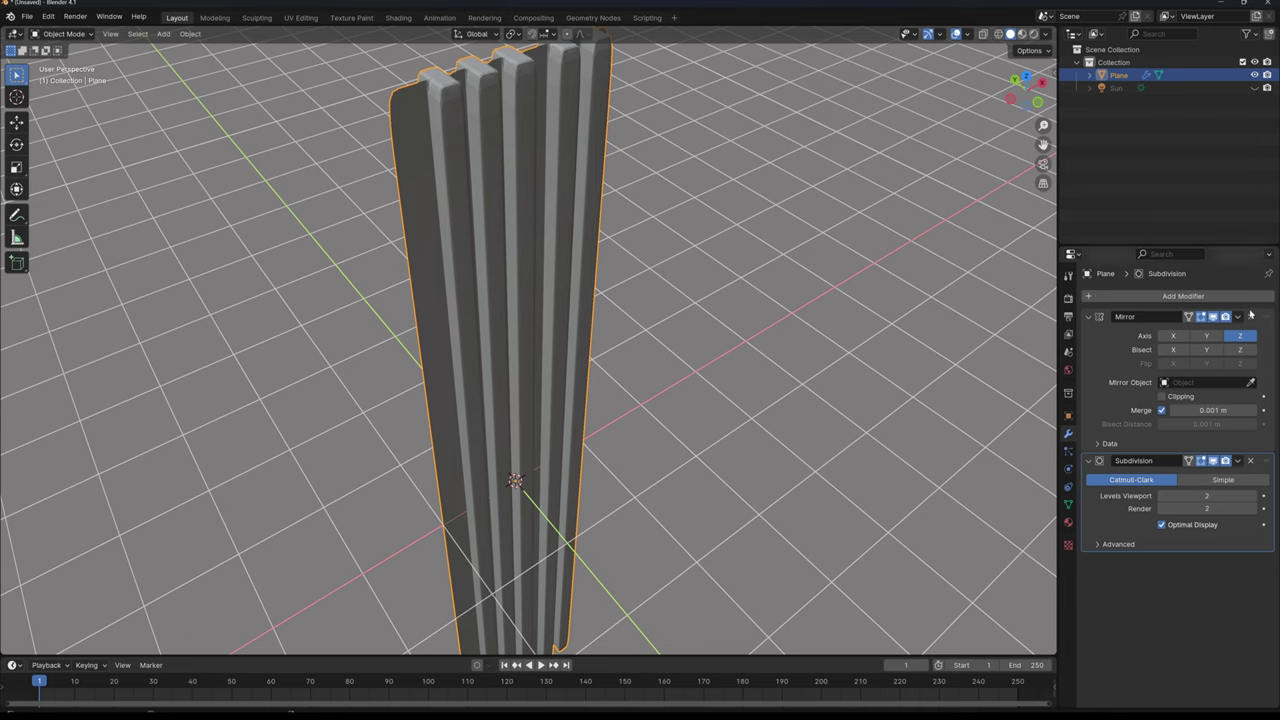
Step: Apply the Mirror and Subdivision modifiers to the mesh
click(1238, 316)
click(1182, 331)
click(1238, 316)
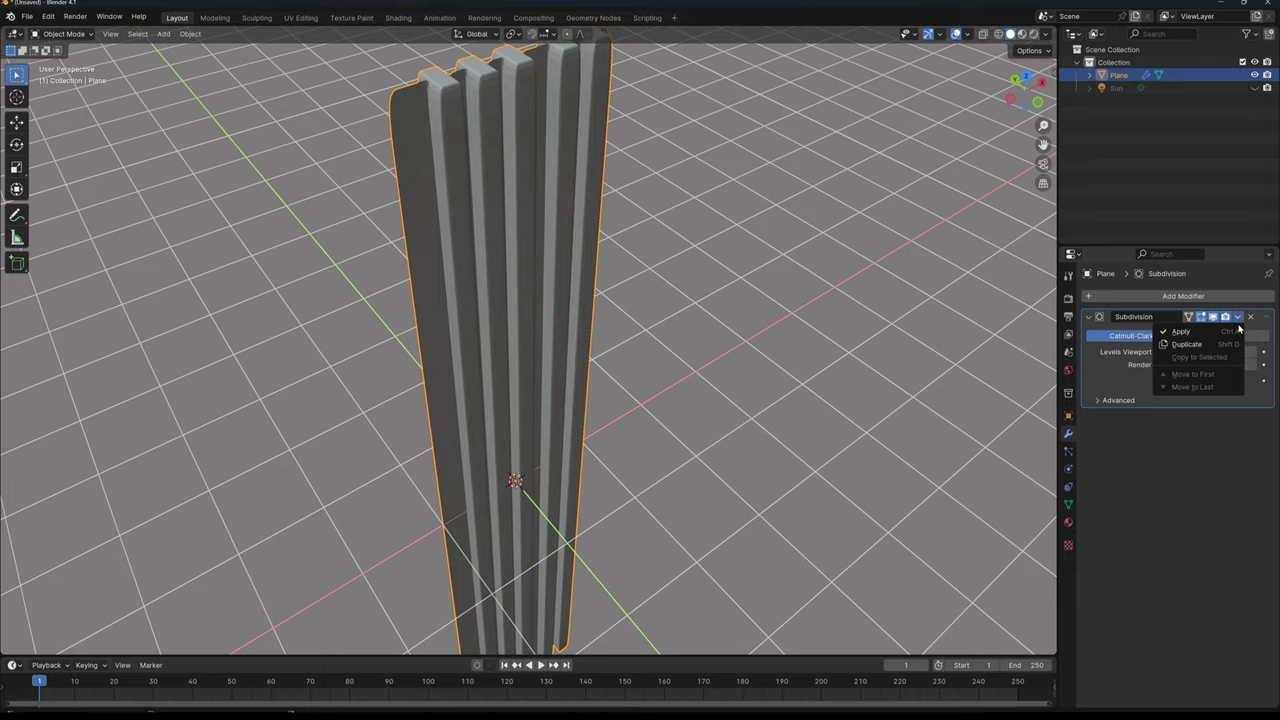
click(1236, 331)
middle_drag(991, 380, 646, 392)
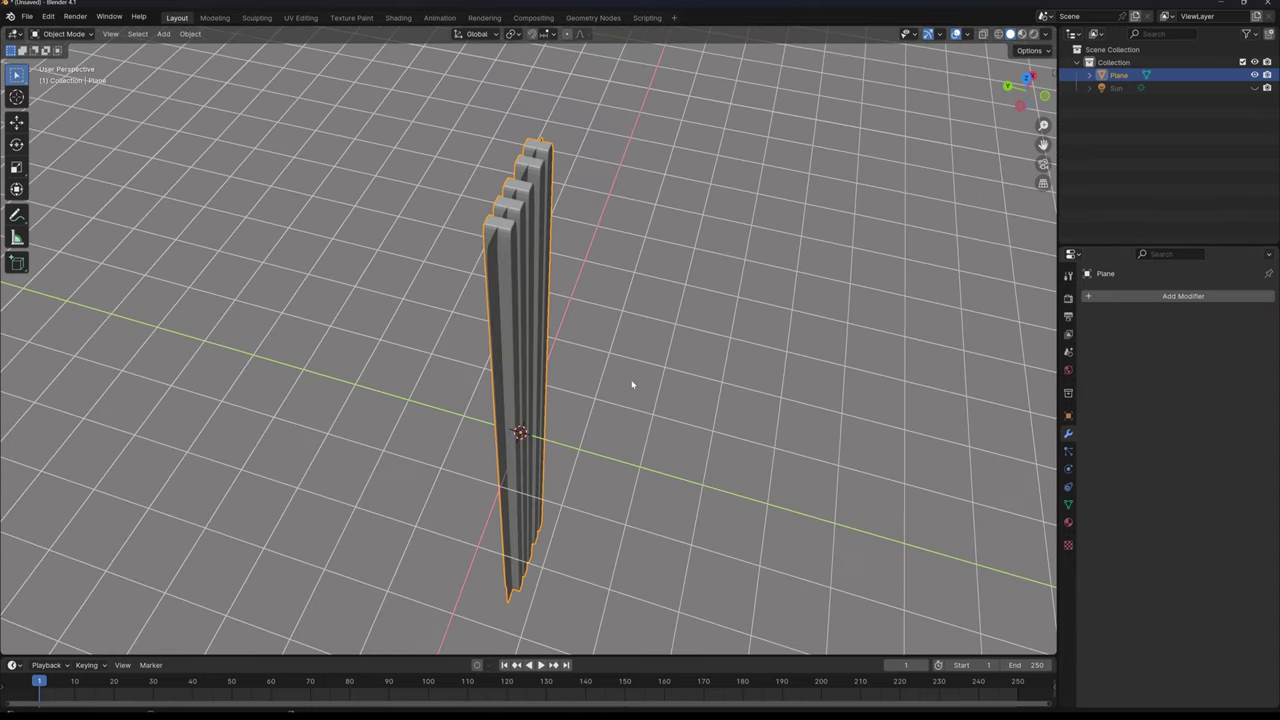
Step: In the right view, move the ribbed panel up along Z until its lower end sits at the world origin
key(KP_1)
key(KP_3)
scroll(529, 369, down, 2)
shift+middle_drag(513, 391, 511, 345)
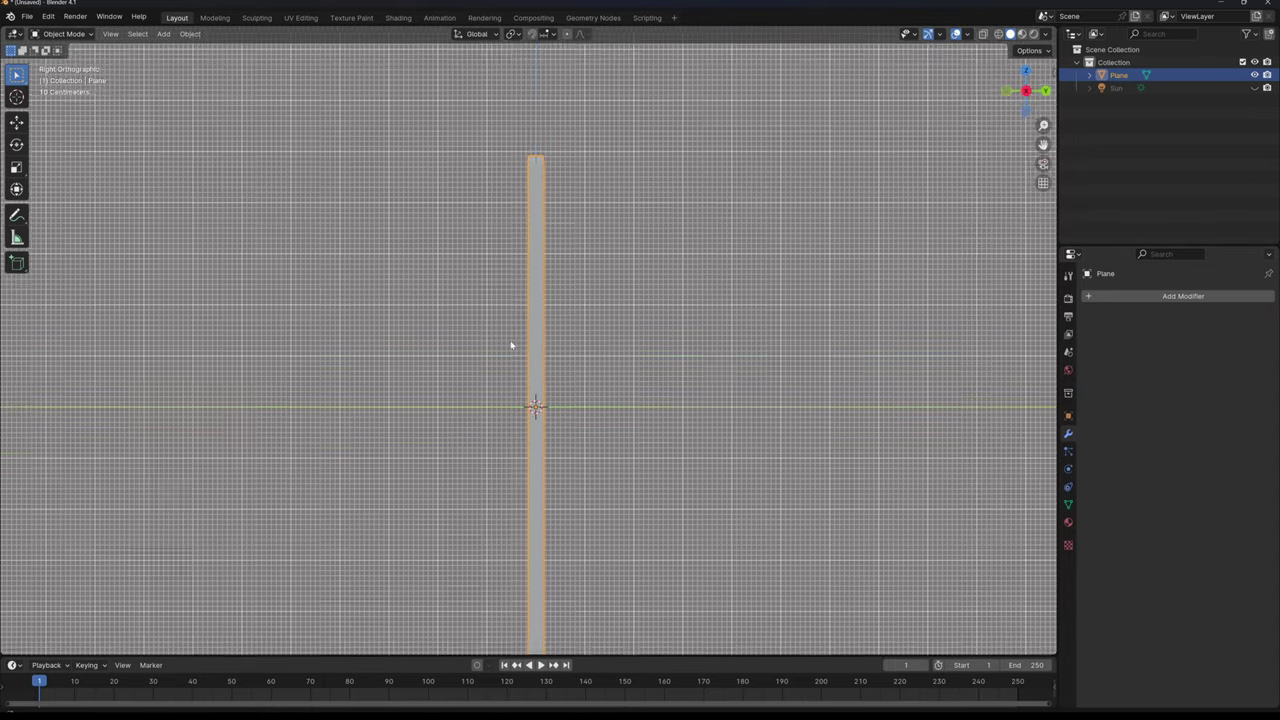
key(KP_Decimal)
key(g)
key(z)
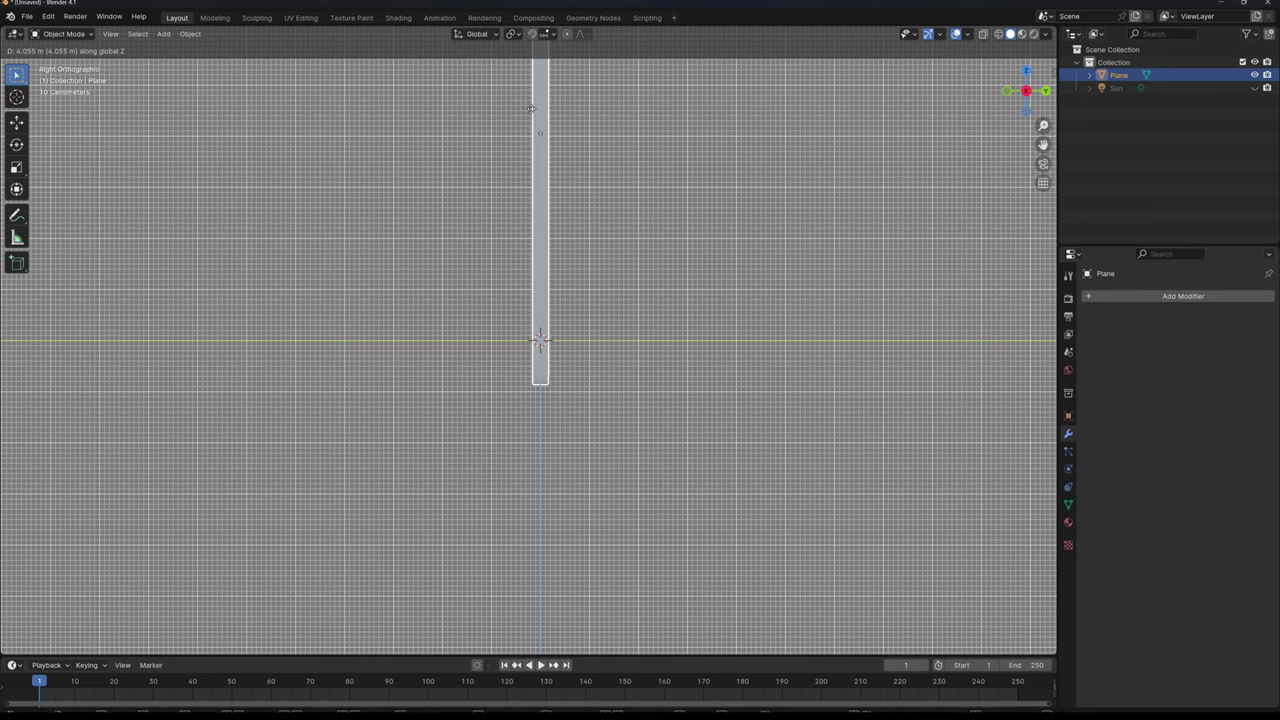
click(527, 74)
shift+middle_drag(532, 167, 495, 412)
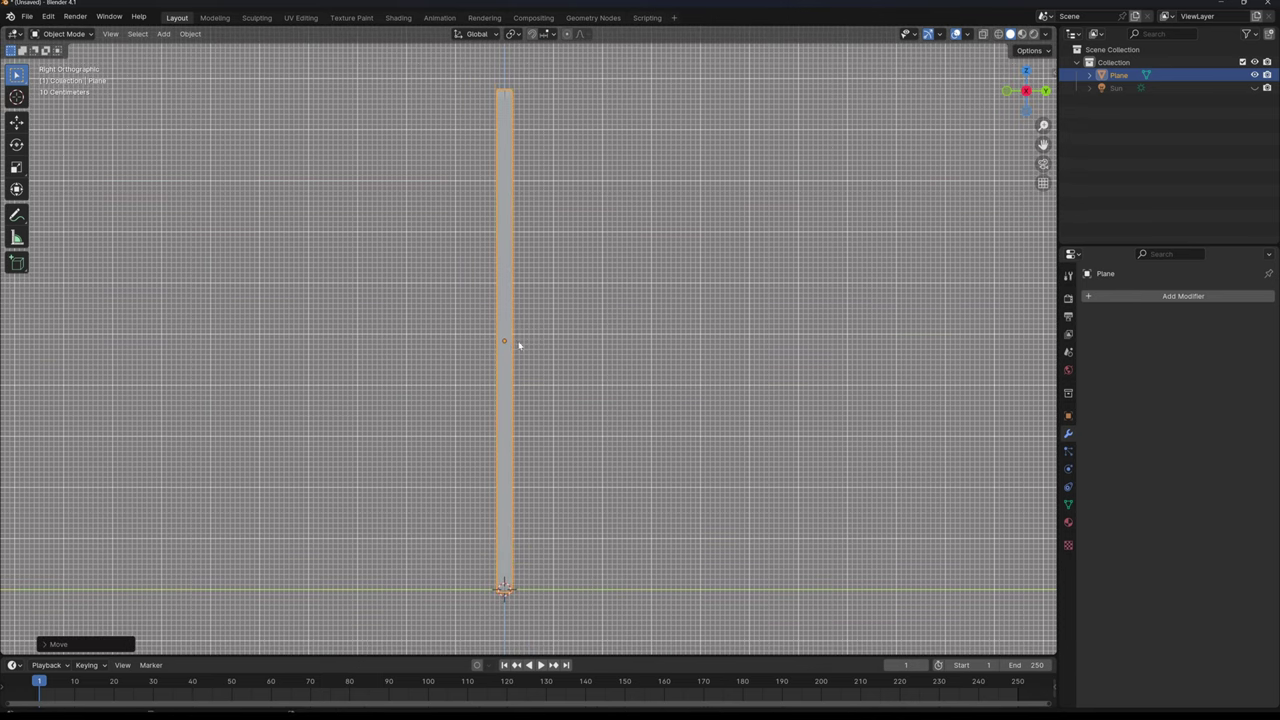
shift+middle_drag(526, 306, 560, 284)
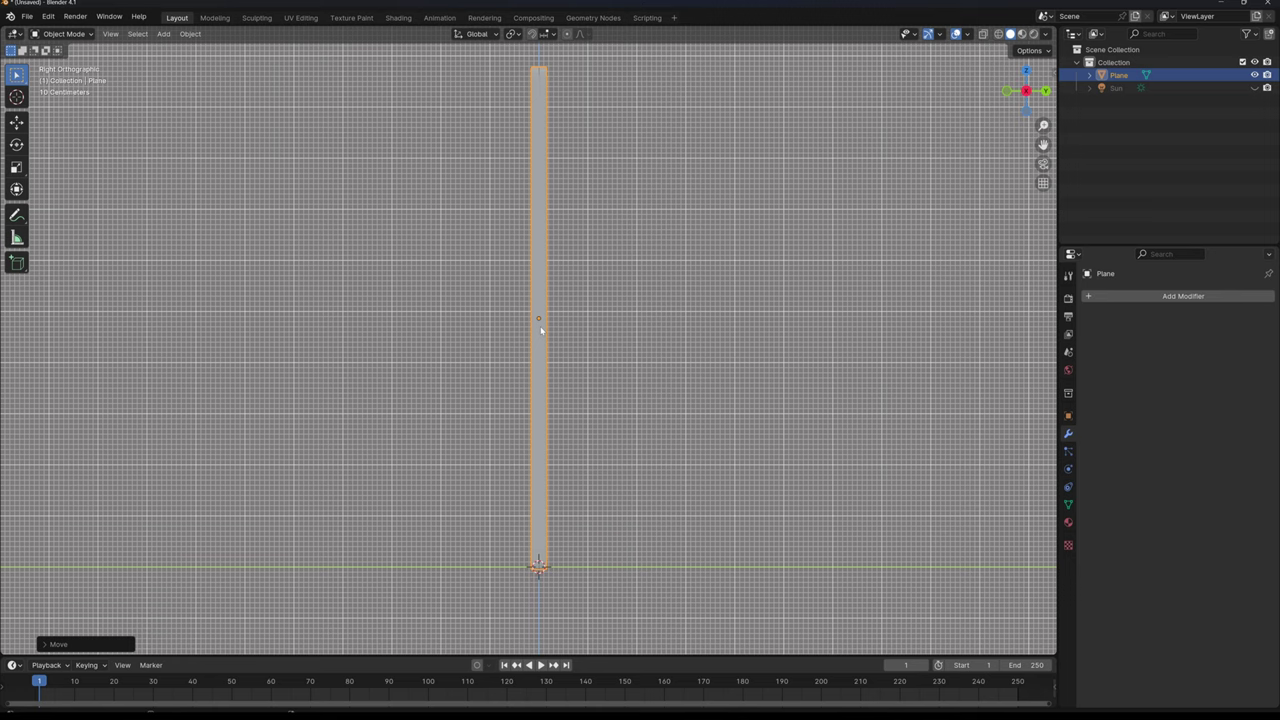
Step: Add a Simple Deform modifier to the ribbed panel
click(1128, 296)
text(s)
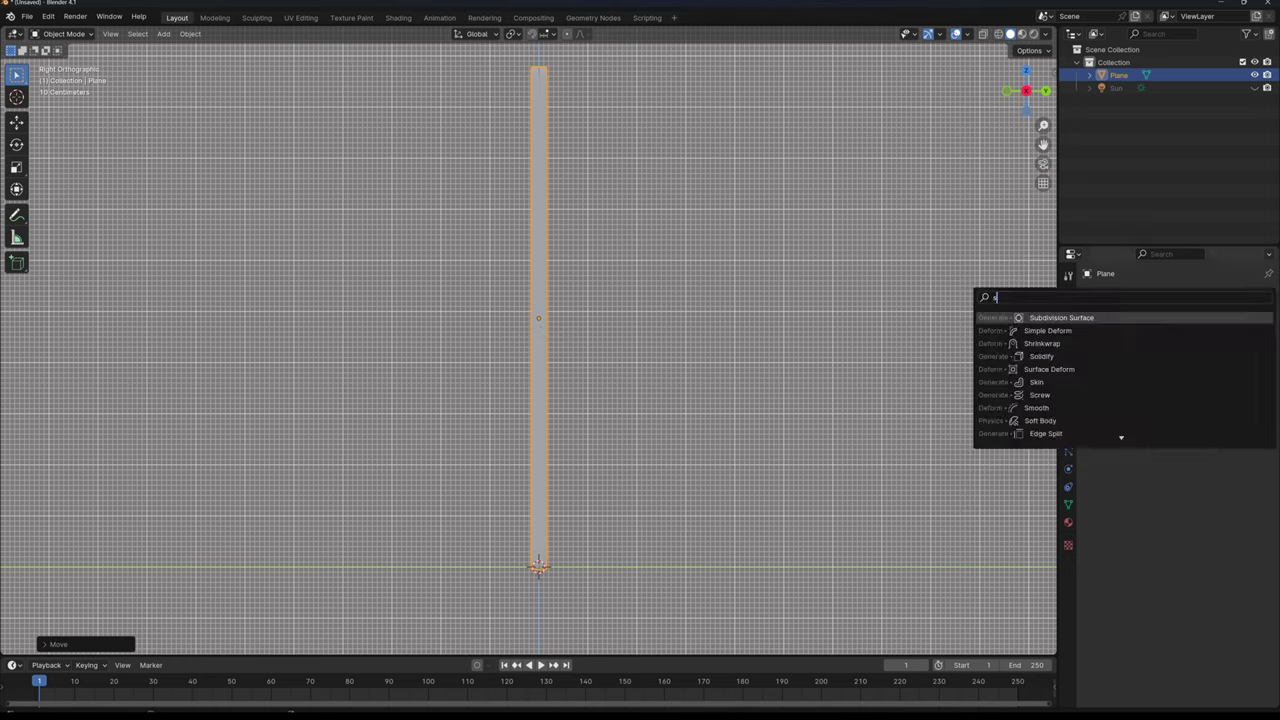
text(i)
click(1121, 318)
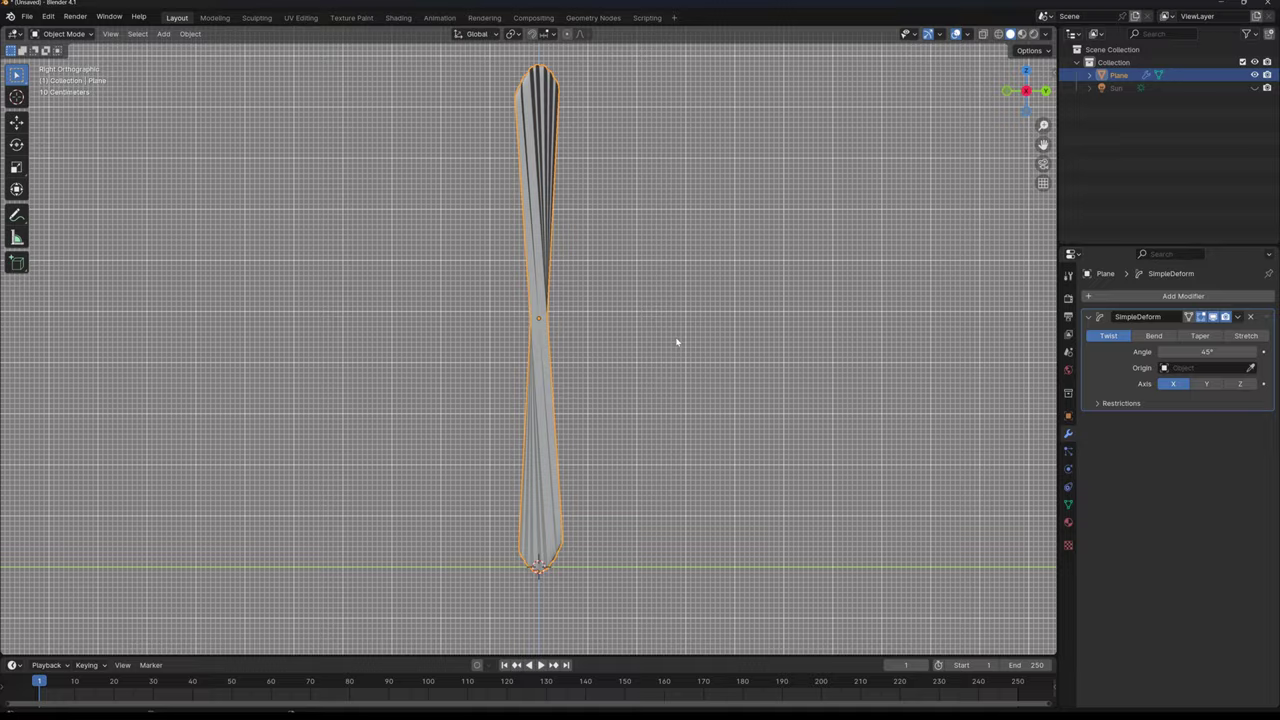
shift+middle_drag(676, 342, 688, 391)
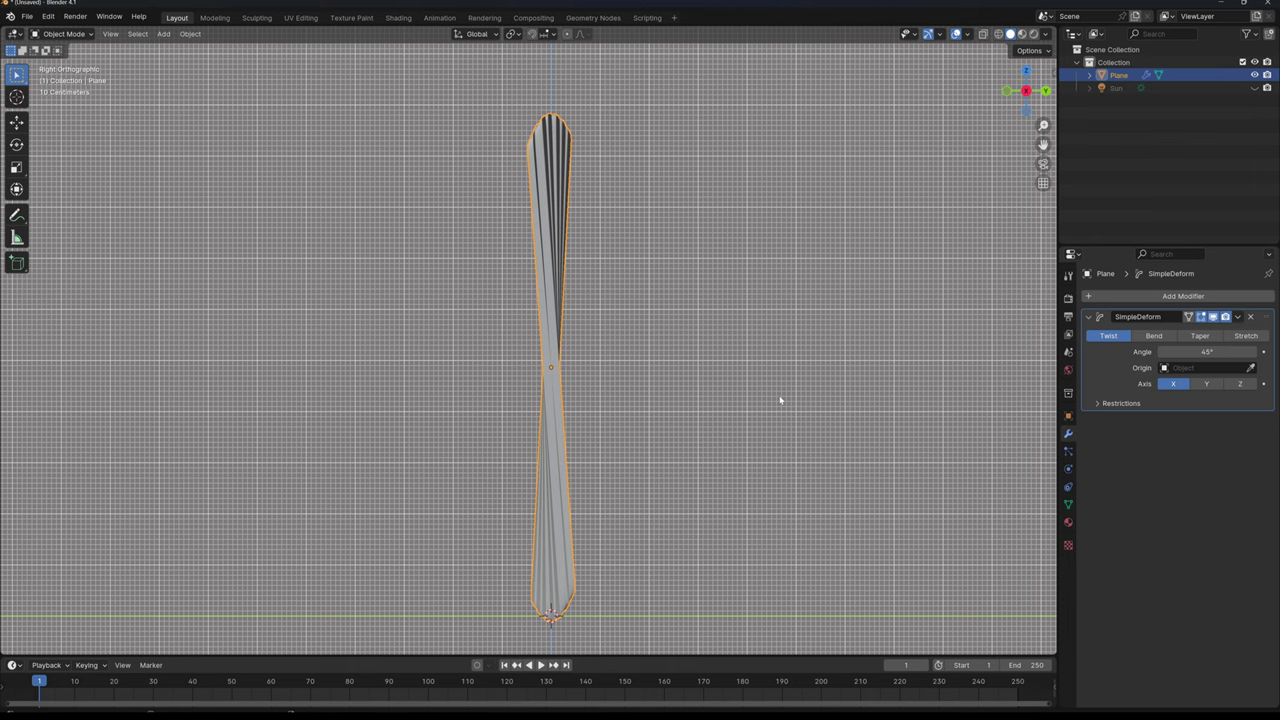
Step: Apply all transforms to the ribbed panel so its origin sits at its base
click(189, 34)
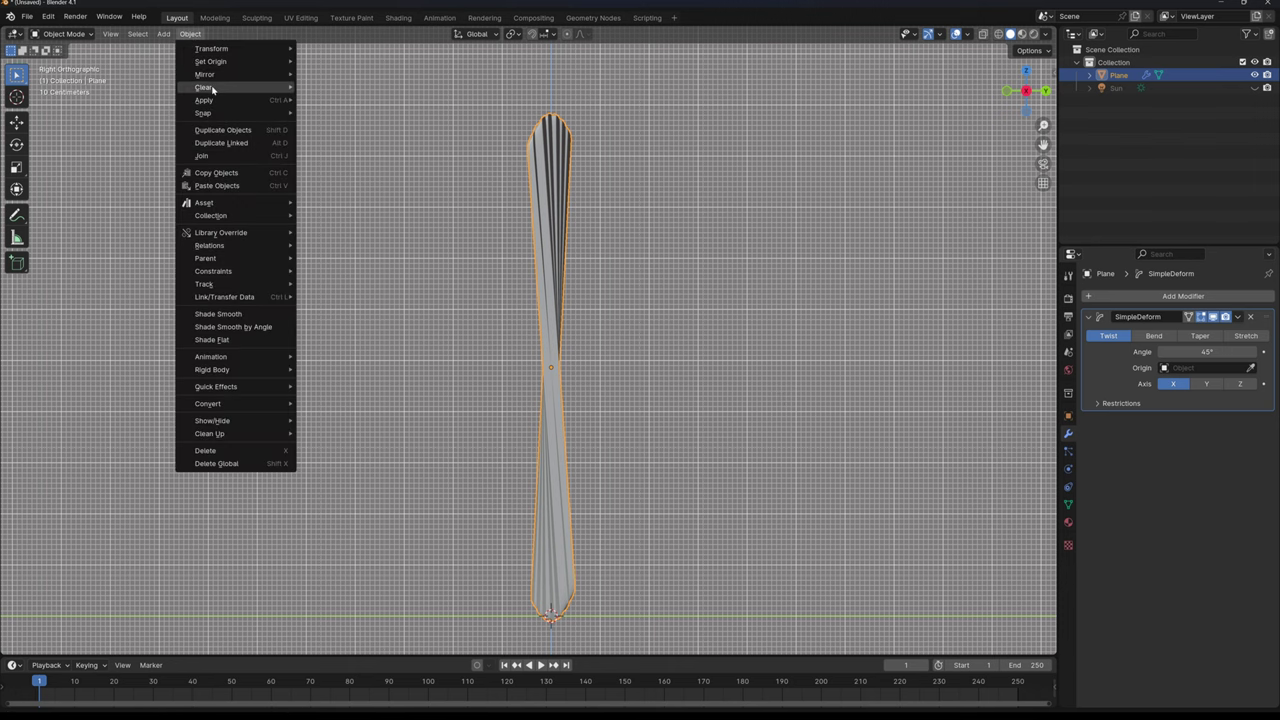
mouse_move(217, 100)
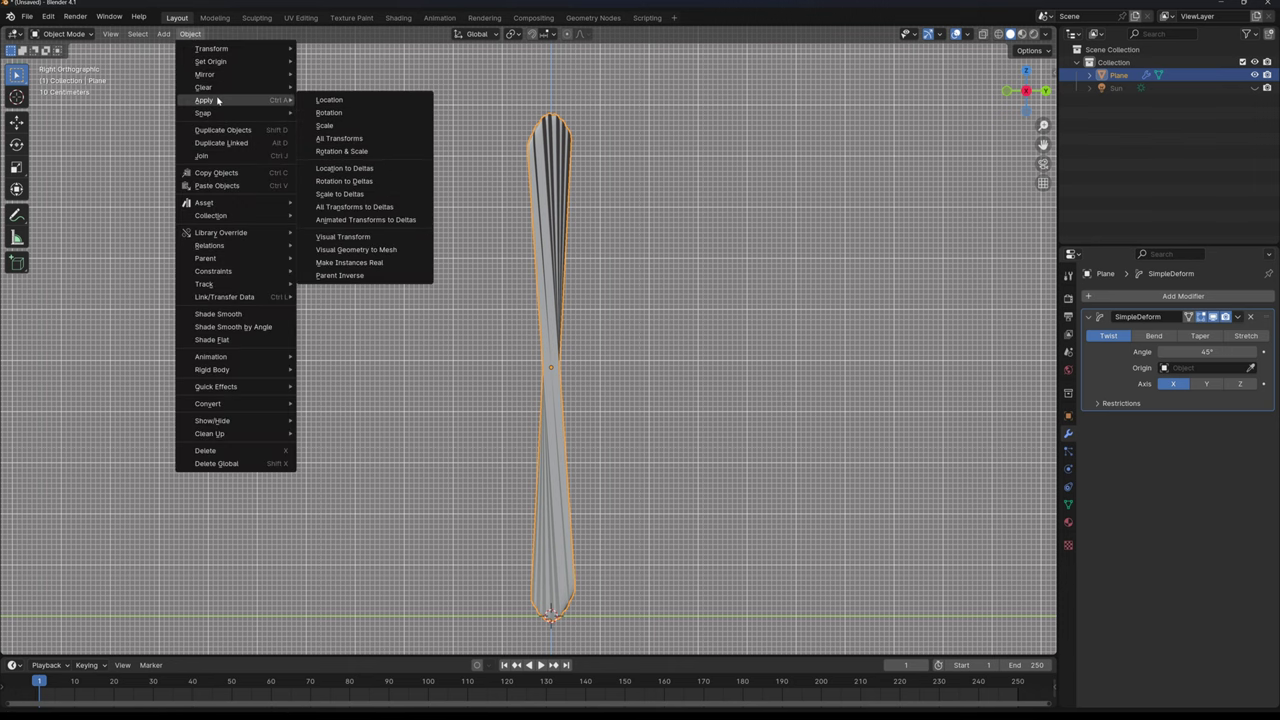
click(360, 138)
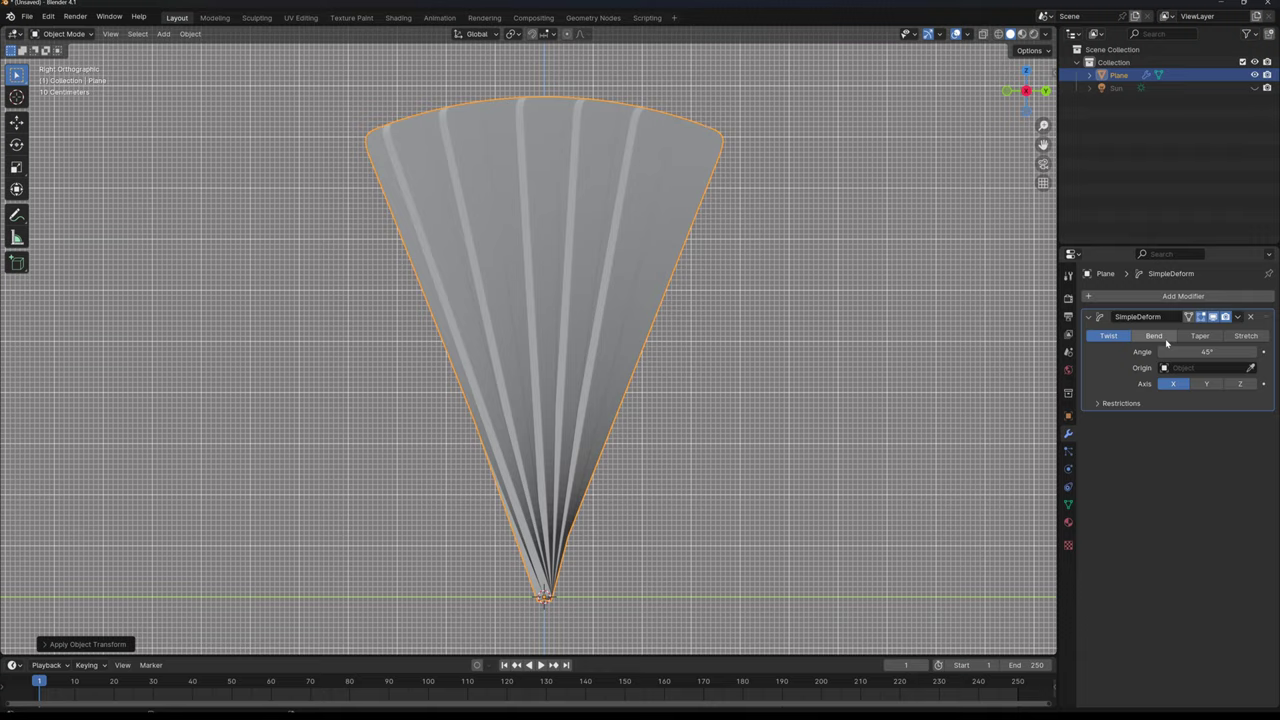
Step: Switch the Simple Deform modifier to Bend and set its angle to 180°, checking the arch from the side
click(1154, 336)
key(KP_5)
middle_drag(735, 301, 634, 349)
scroll(636, 350, down, 3)
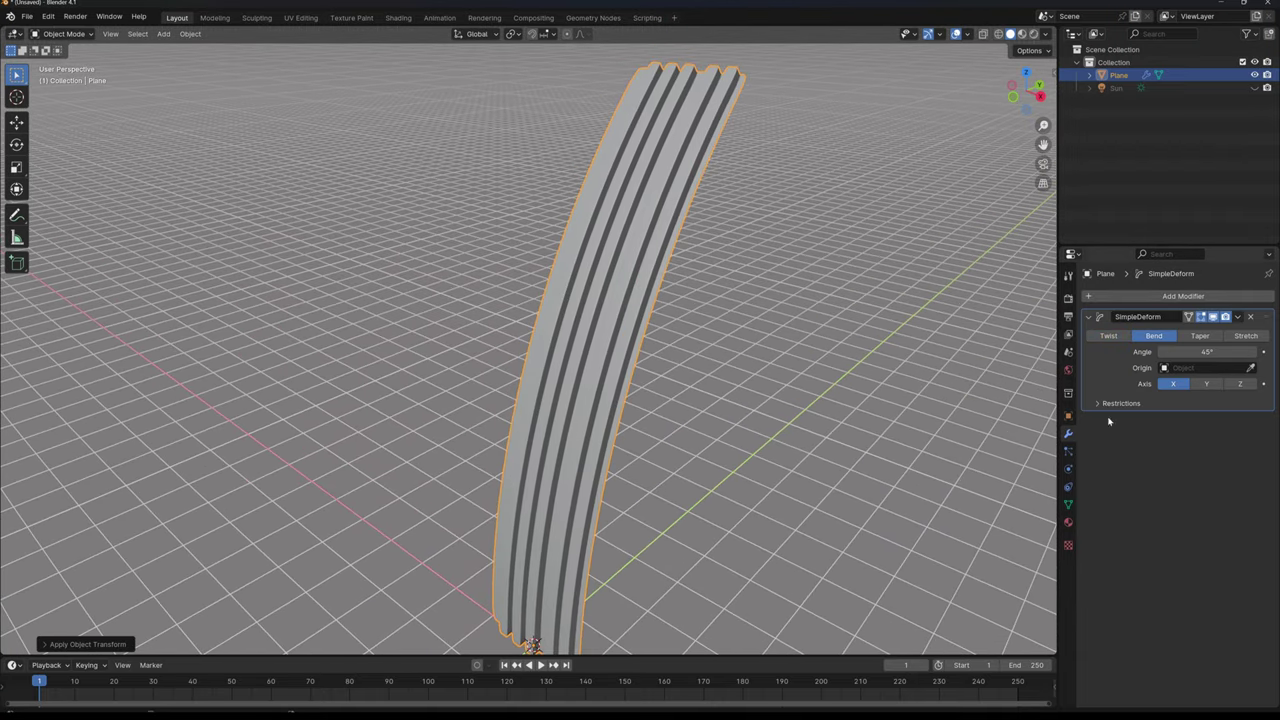
click(1207, 352)
text(180)
key(Return)
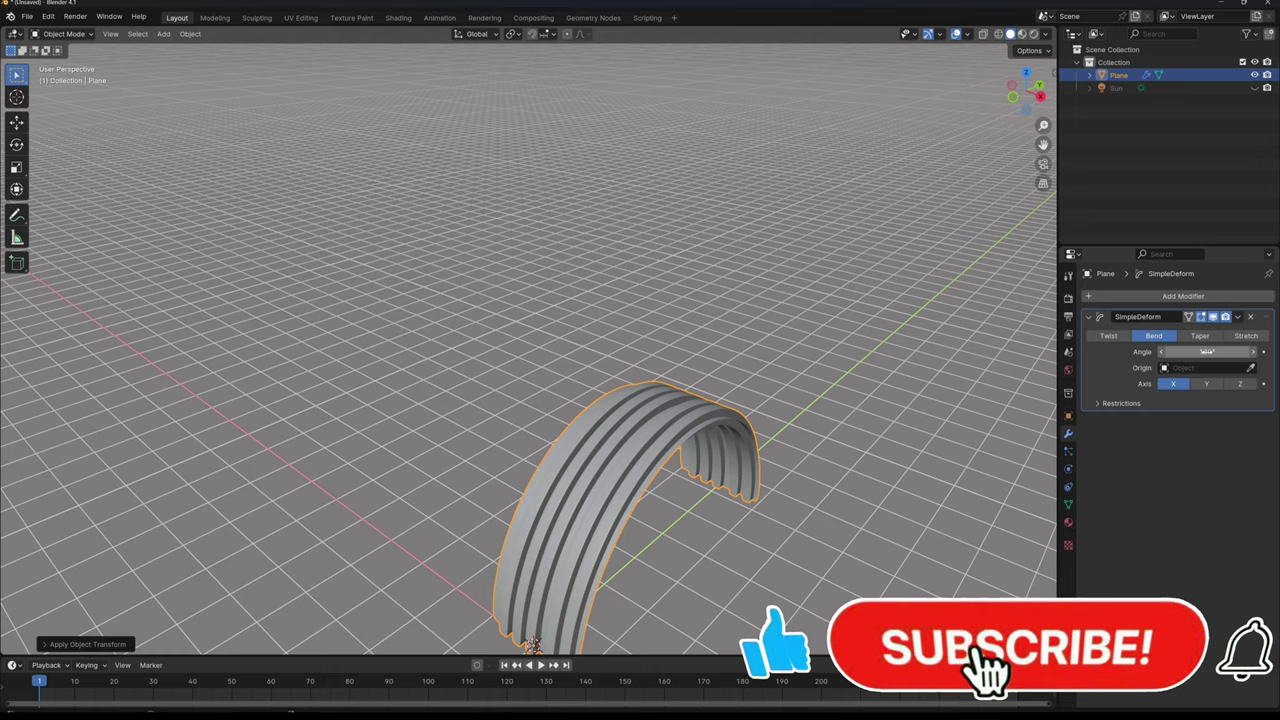
key(KP_Decimal)
key(KP_1)
key(KP_3)
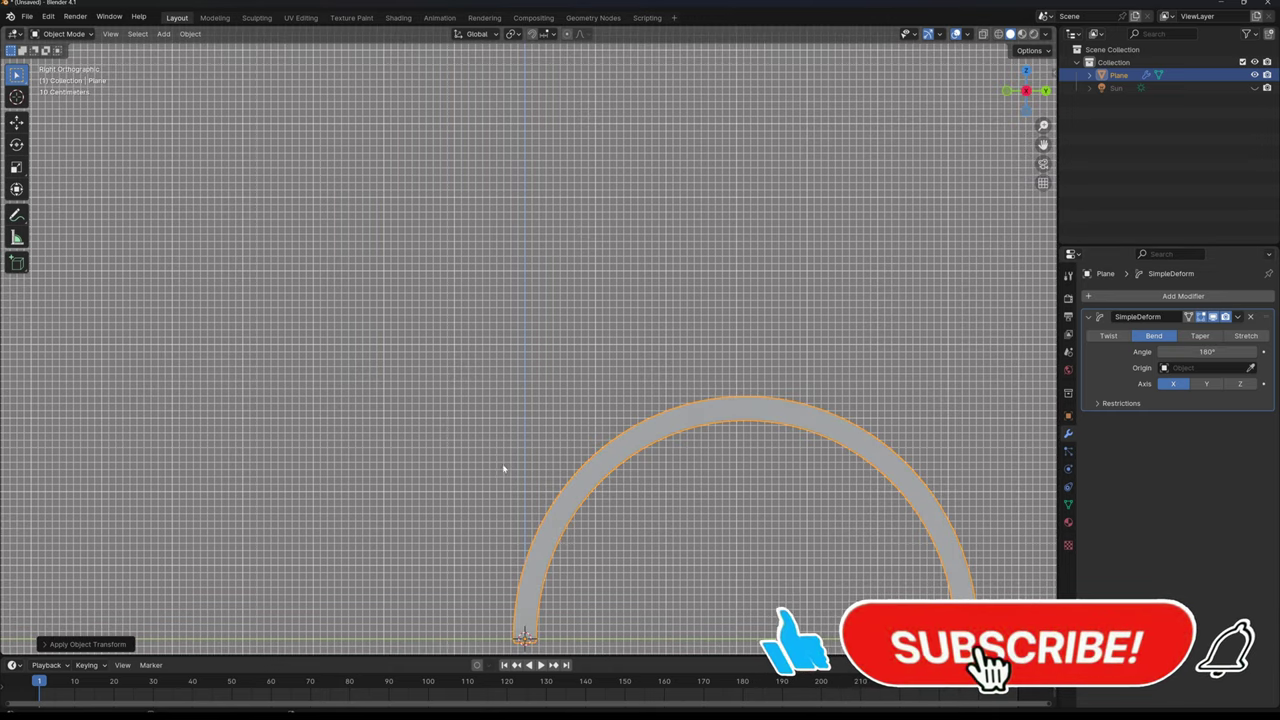
shift+middle_drag(554, 500, 519, 388)
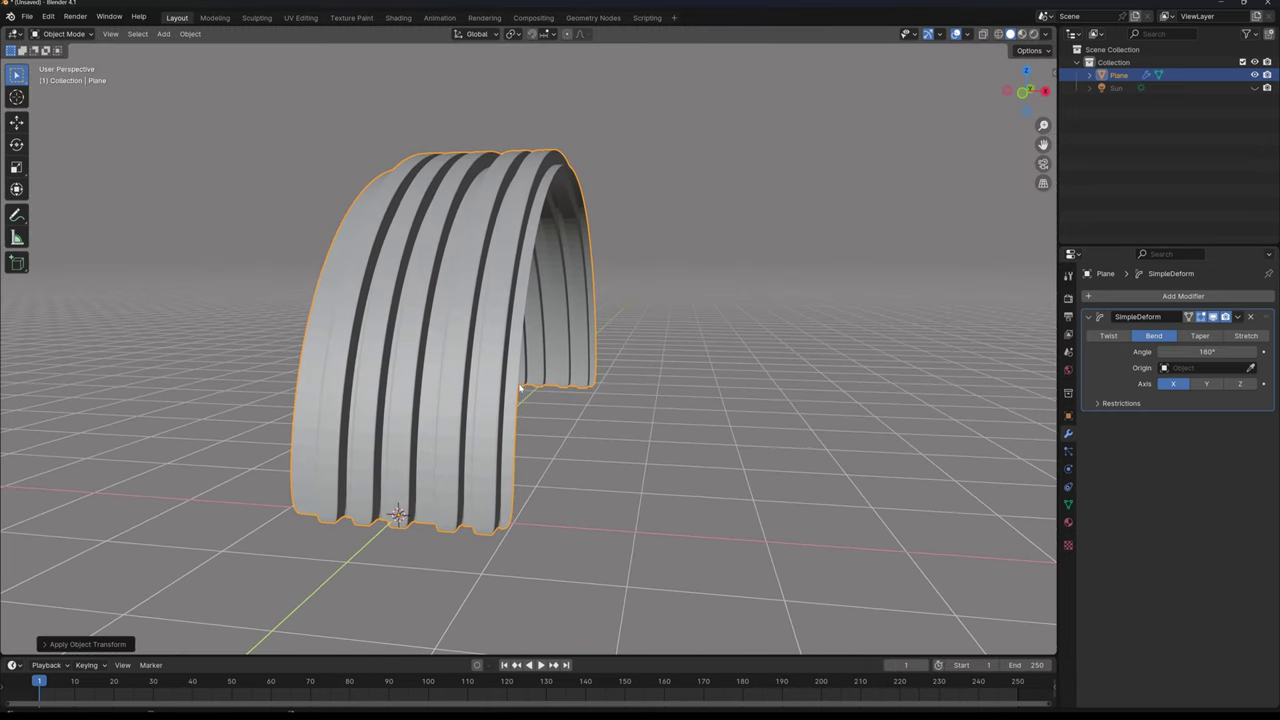
Step: Set the bend axis to Y and view the resulting arch in perspective
click(1207, 386)
scroll(750, 373, down, 4)
middle_drag(746, 371, 651, 409)
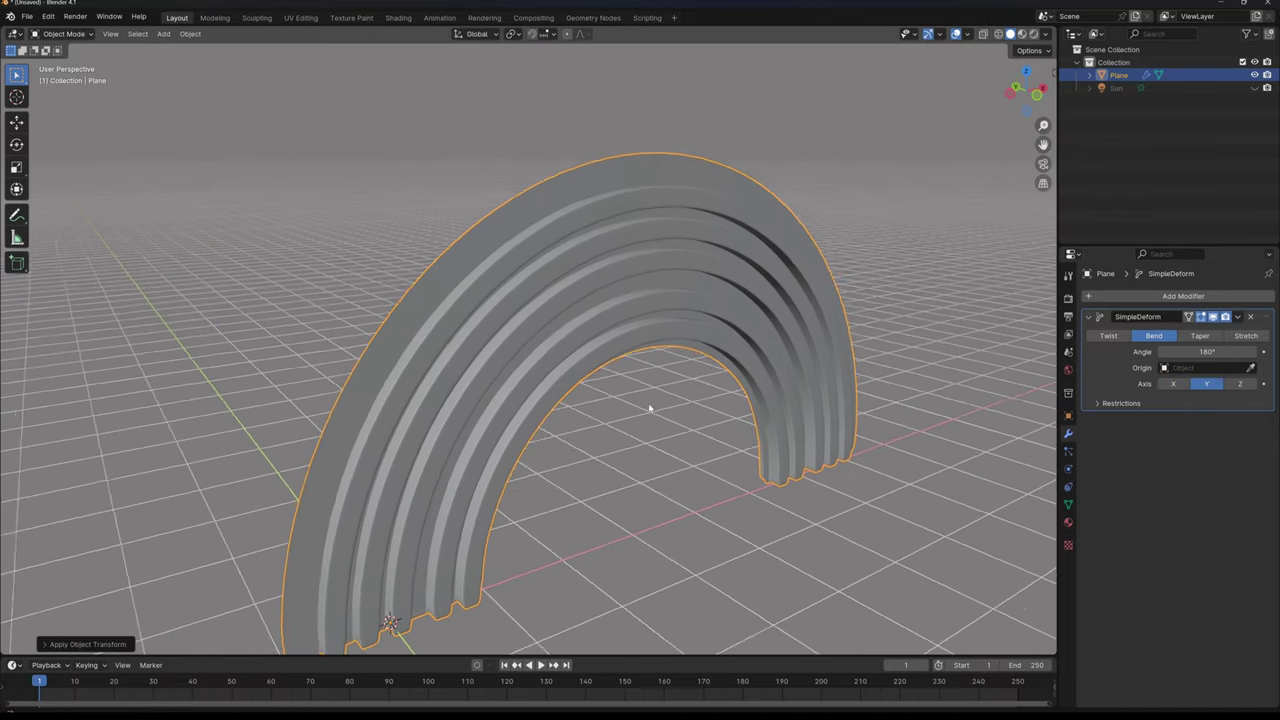
Step: Set the bend axis to Z and inspect the curled panel from above and from the front
click(1240, 384)
scroll(520, 306, down, 4)
middle_drag(520, 306, 644, 467)
scroll(644, 467, up, 4)
shift+middle_drag(649, 408, 629, 400)
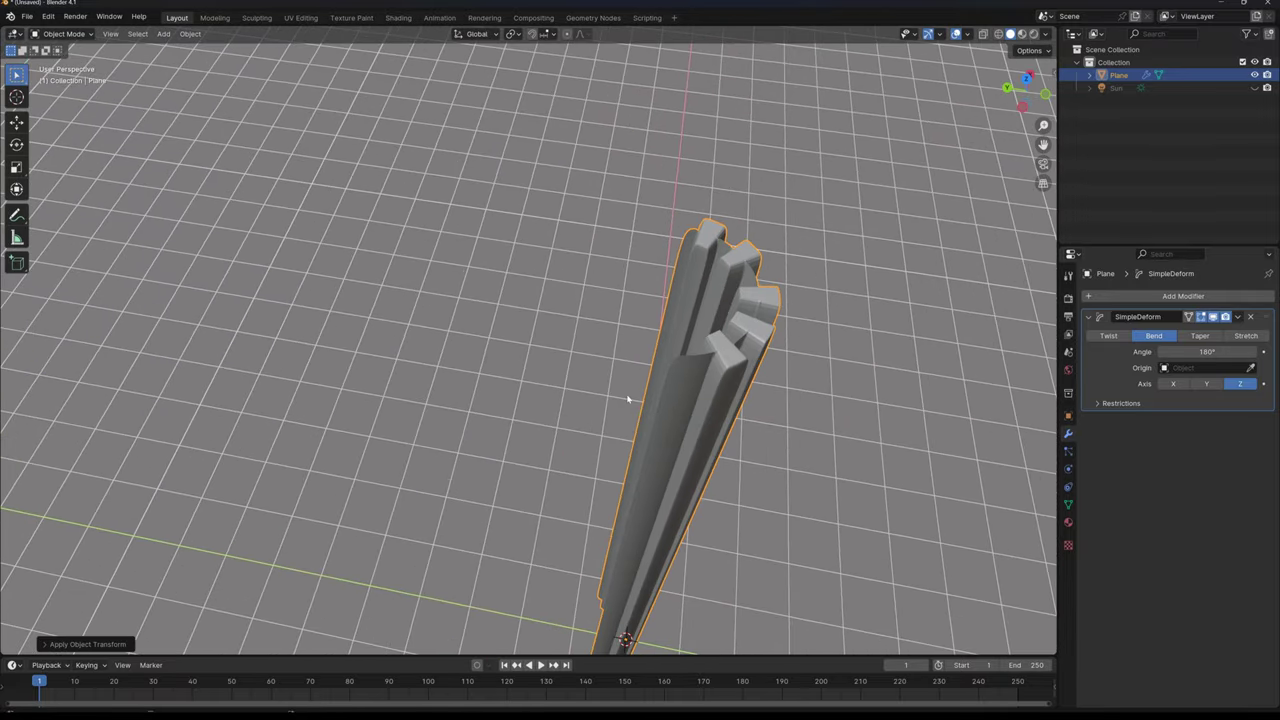
key(KP_1)
middle_drag(411, 402, 509, 377)
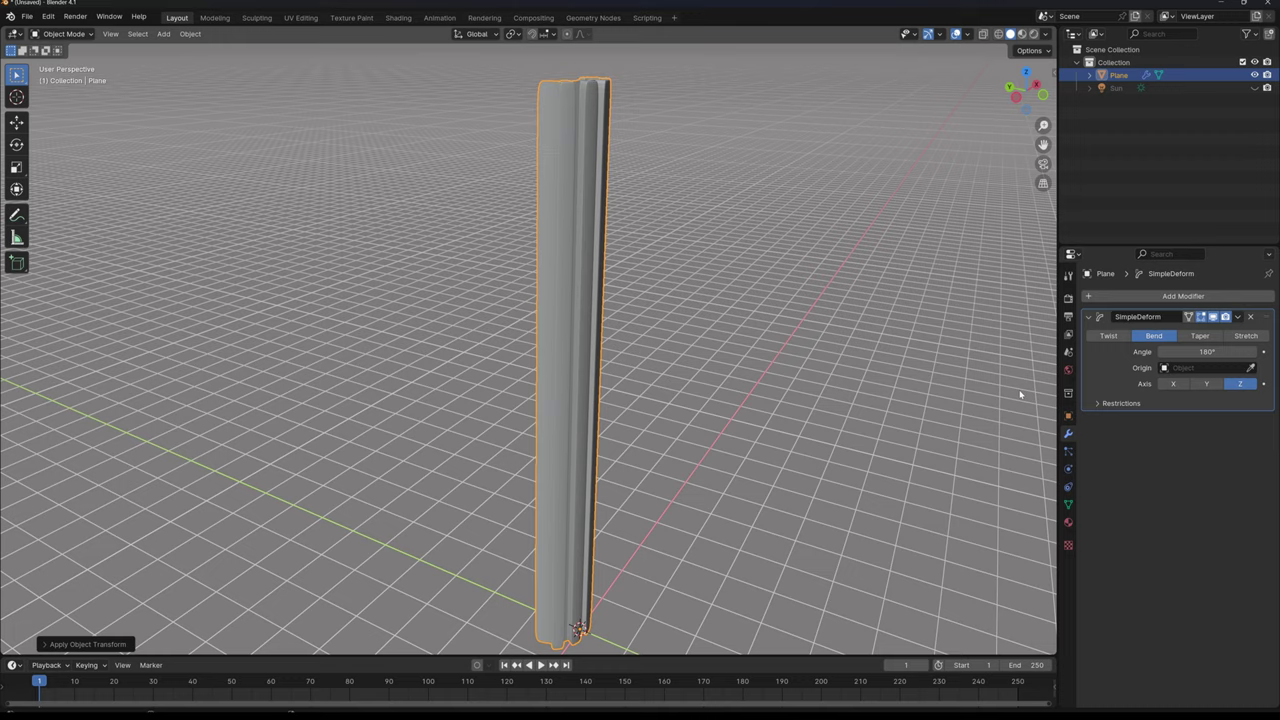
Step: Switch the Simple Deform modifier to Twist and set its angle to 360° about the Z axis
click(1108, 336)
middle_drag(730, 380, 717, 369)
middle_drag(651, 395, 590, 312)
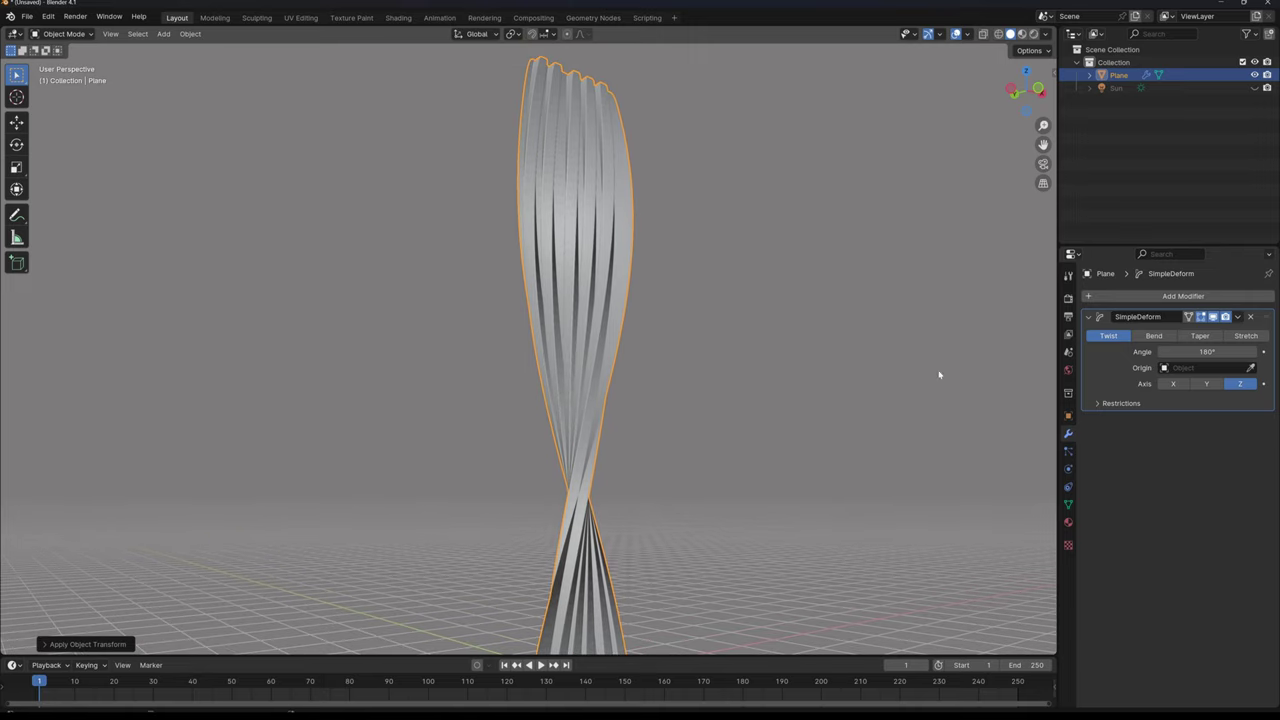
double_click(1207, 352)
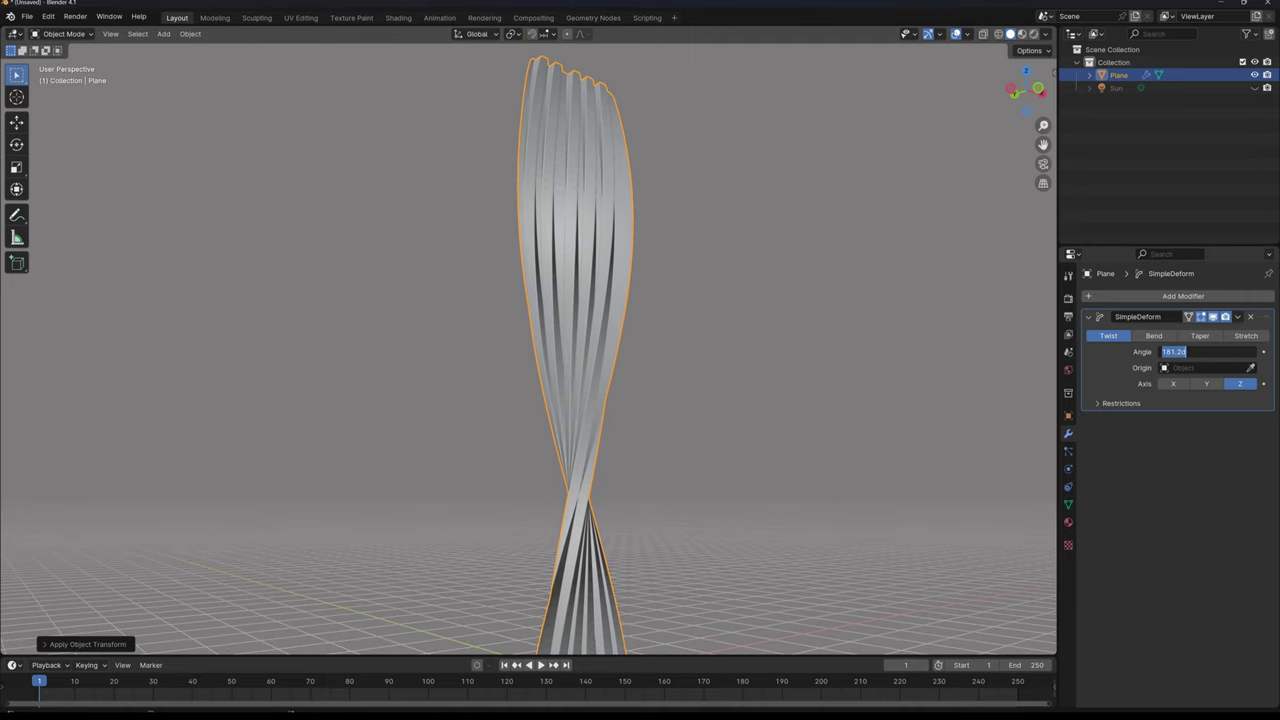
text(360)
key(Return)
middle_drag(580, 340, 674, 323)
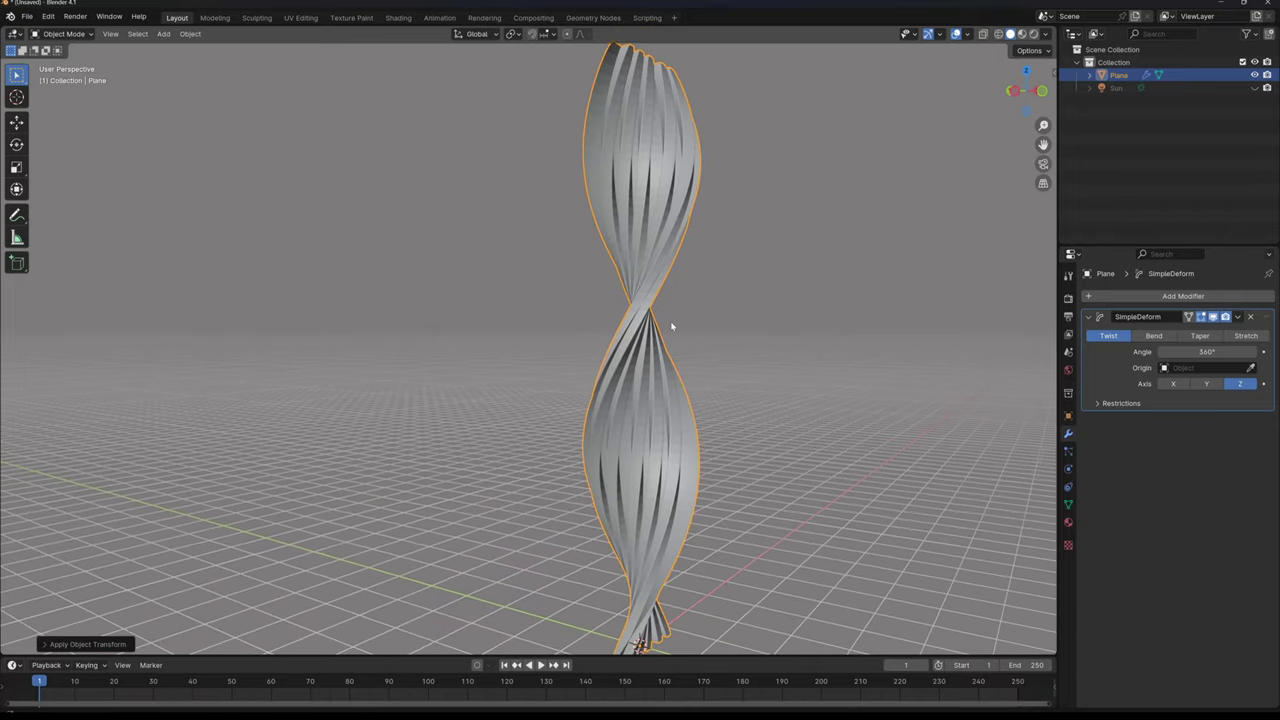
Step: Try the 360° twist about the Y and X axes, and return it to the Z axis
click(1208, 384)
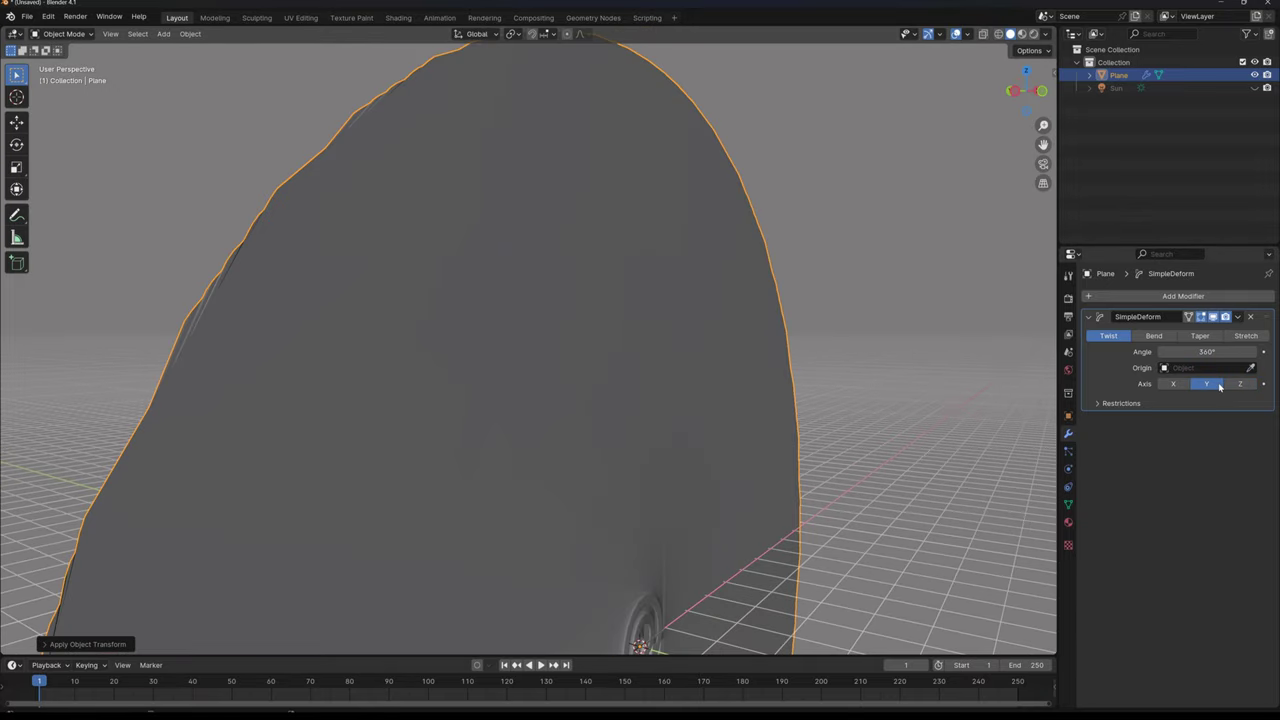
scroll(700, 440, down, 4)
mouse_move(668, 440)
middle_down()
mouse_move(760, 434)
mouse_move(826, 466)
mouse_move(673, 444)
middle_up()
click(1172, 384)
click(1230, 385)
shift+middle_drag(522, 398, 558, 376)
scroll(542, 458, up, 3)
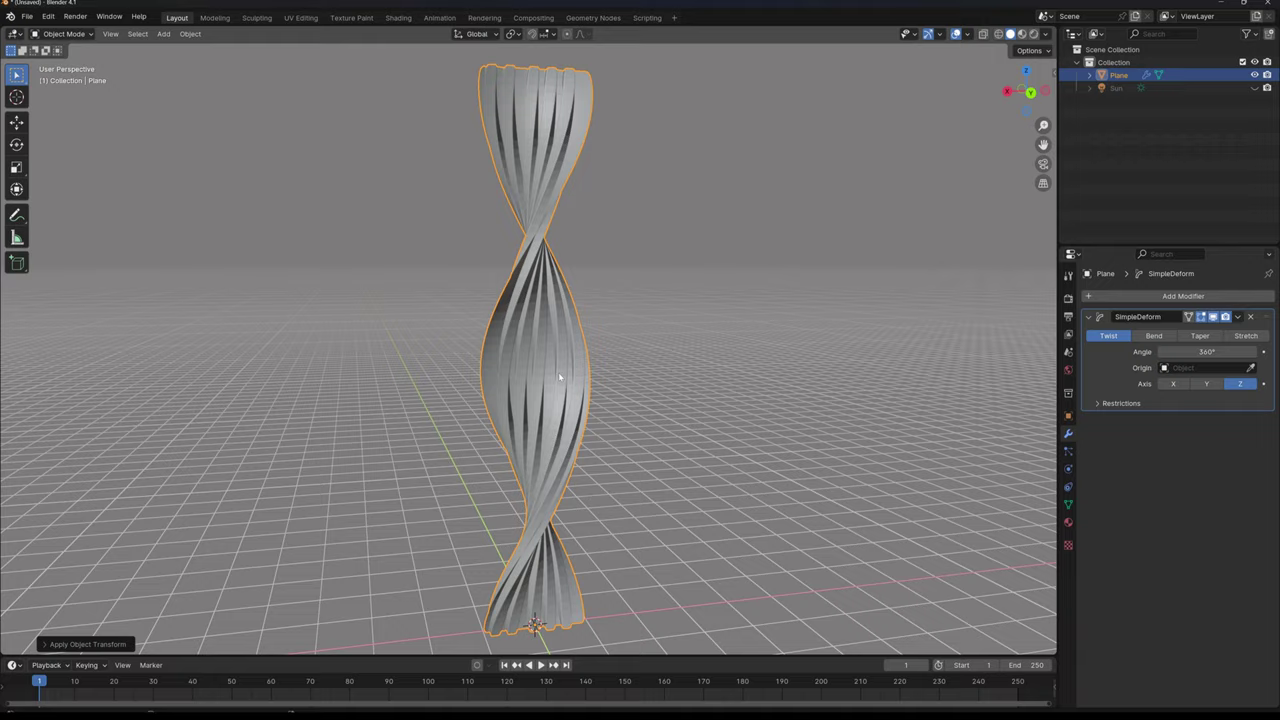
Step: Switch the deformation to Taper, reduce its factor to about 3.583, and check the flared panel from several sides
click(1200, 337)
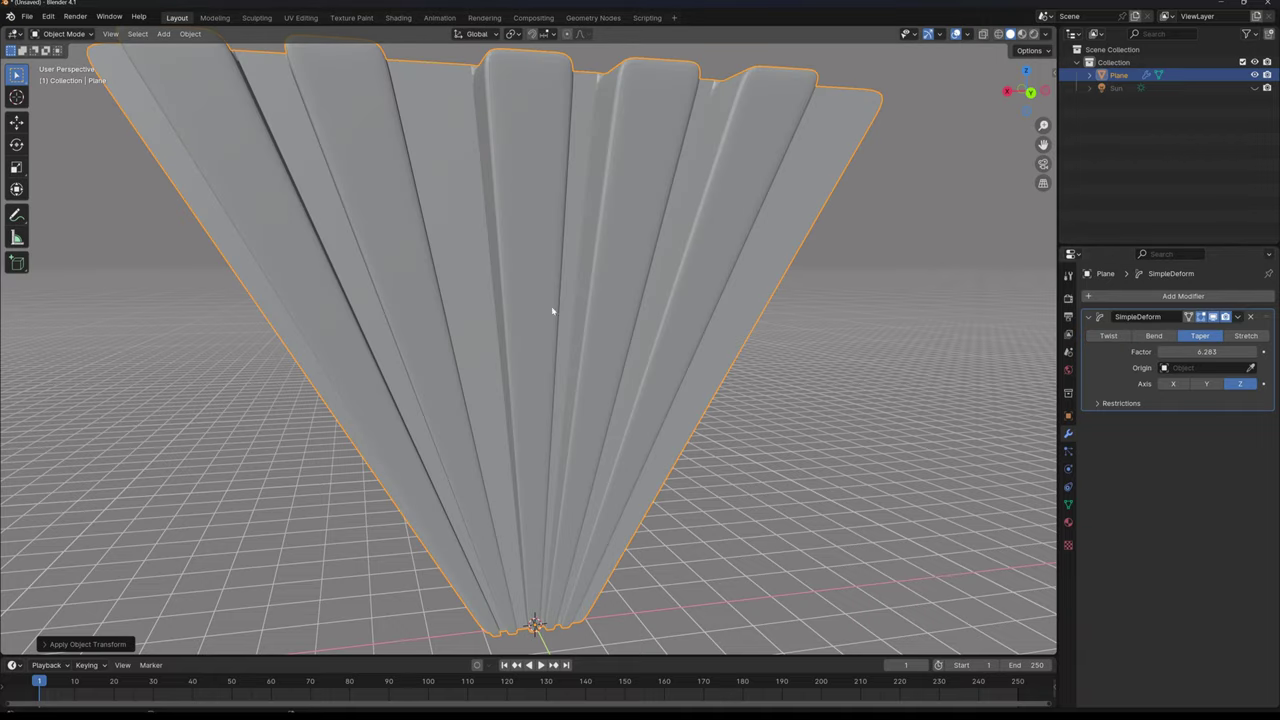
scroll(552, 311, down, 3)
middle_drag(491, 309, 656, 400)
double_click(1200, 352)
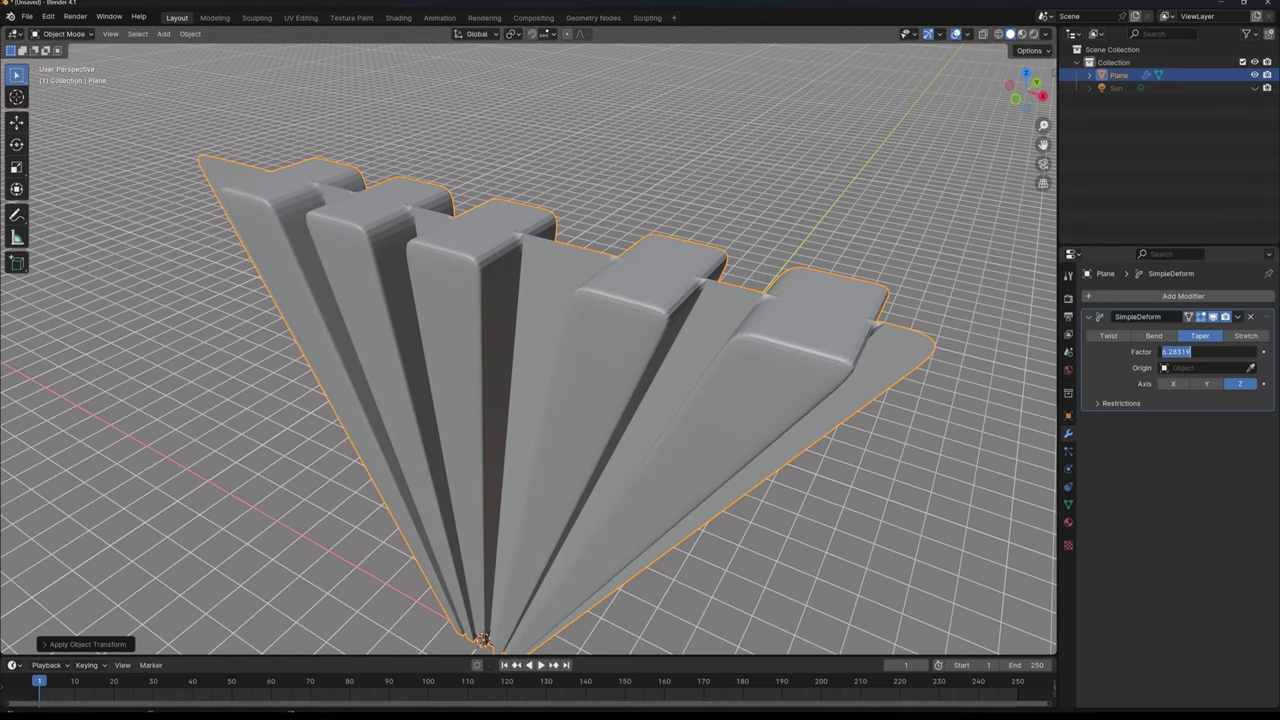
key(Return)
mouse_move(1175, 349)
mouse_down()
mouse_move(1254, 349)
mouse_move(1110, 352)
mouse_move(1195, 352)
mouse_up()
scroll(700, 360, down, 3)
key(KP_1)
middle_drag(470, 360, 600, 378)
Step: Switch the deformation to Stretch and lower its factor to about 1.453
click(1246, 336)
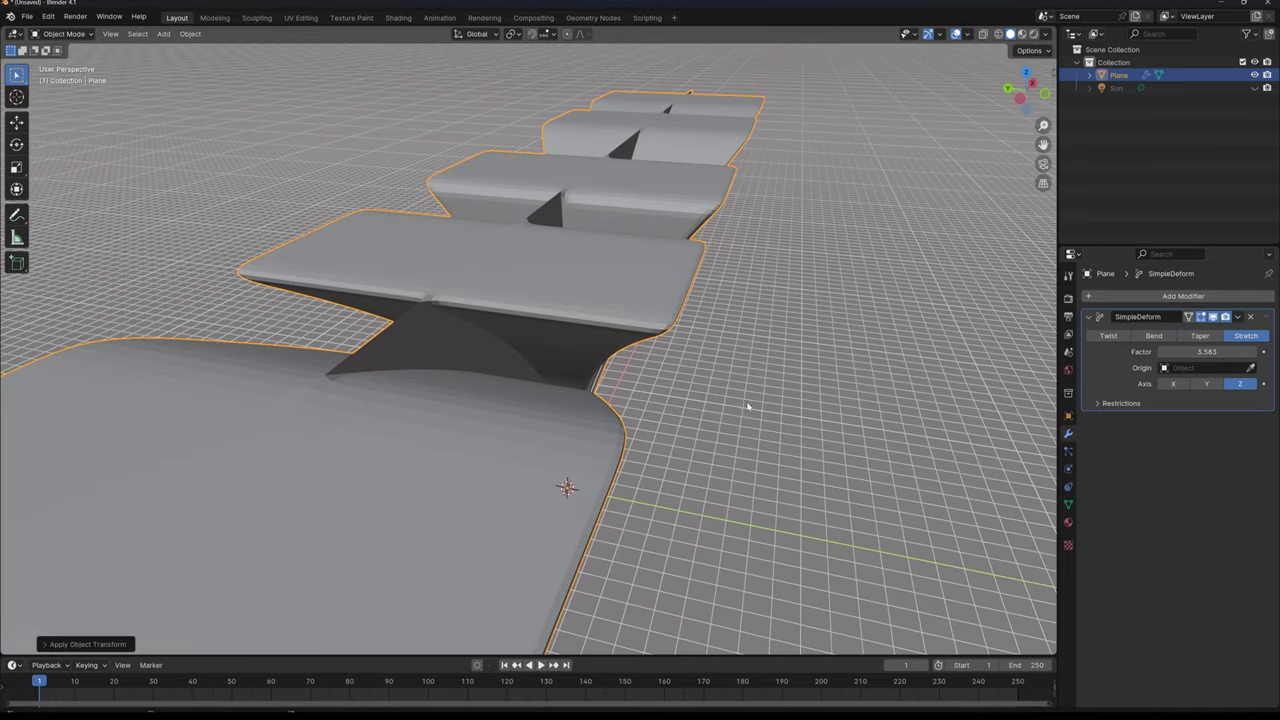
middle_drag(747, 407, 544, 361)
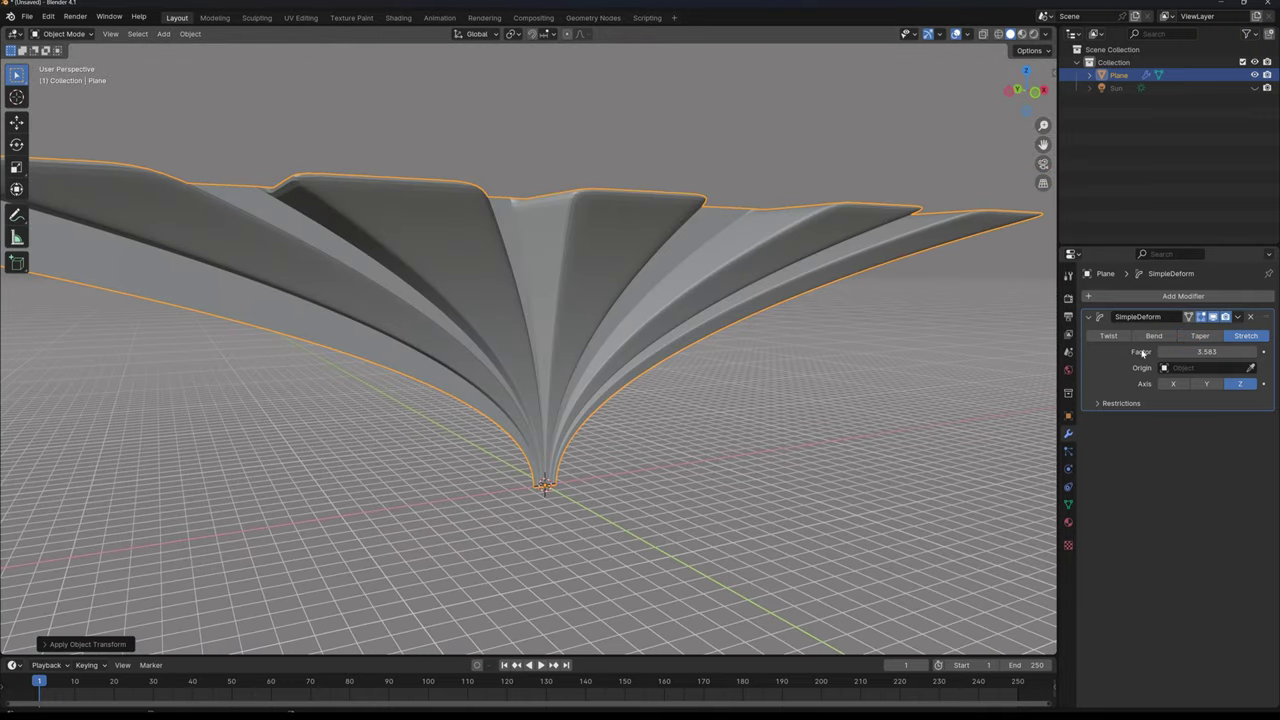
mouse_move(1200, 352)
mouse_down()
mouse_move(1120, 352)
mouse_move(1200, 352)
mouse_up()
scroll(1008, 361, up, 3)
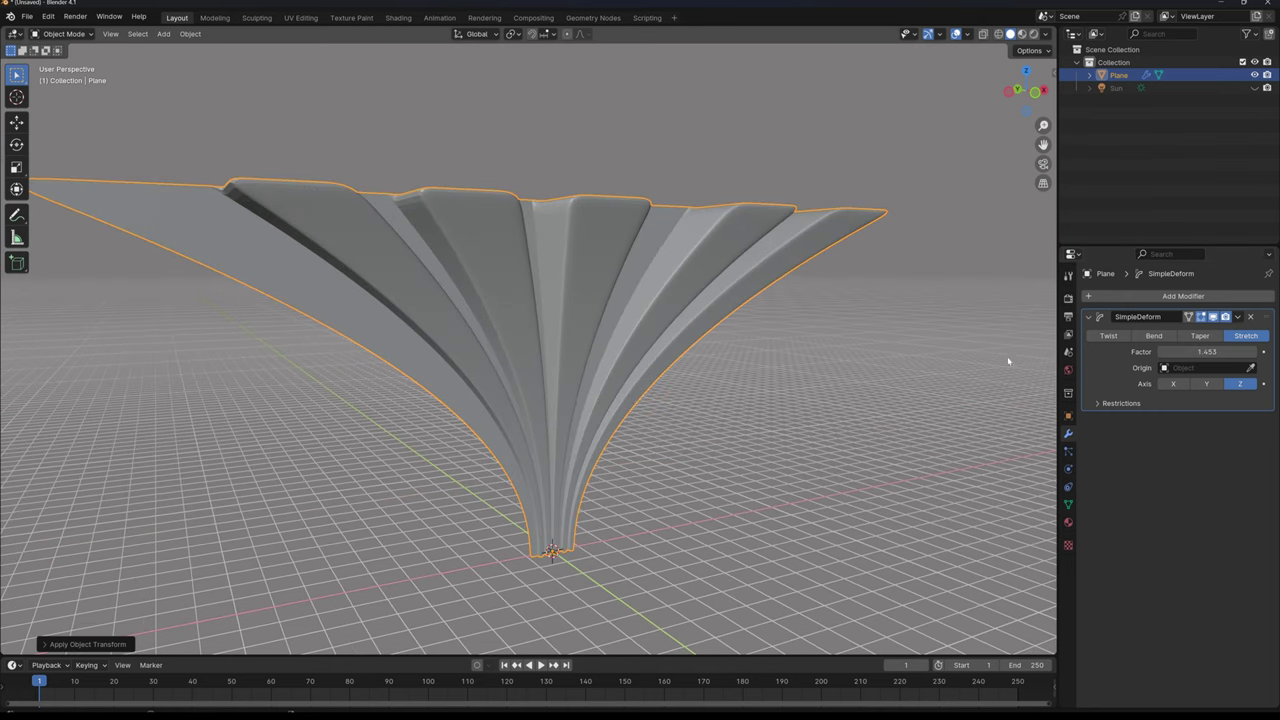
Step: Compare the Twist, Taper and Stretch modes on the panel and readjust the stretch factor
click(1116, 337)
click(1192, 337)
click(1242, 337)
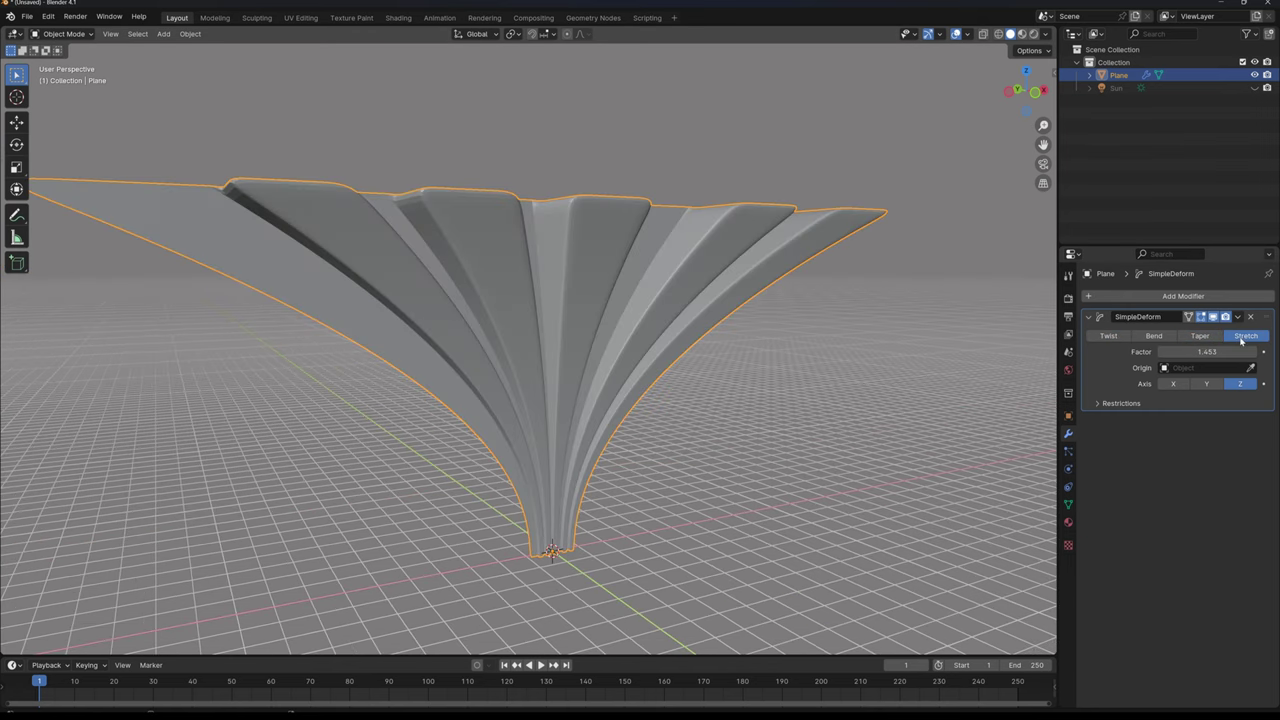
middle_drag(687, 420, 450, 423)
drag(1200, 352, 1262, 352)
Step: Roll the panel into a closed ring with a 360° Bend about the X axis, and frame it from the front
click(1150, 338)
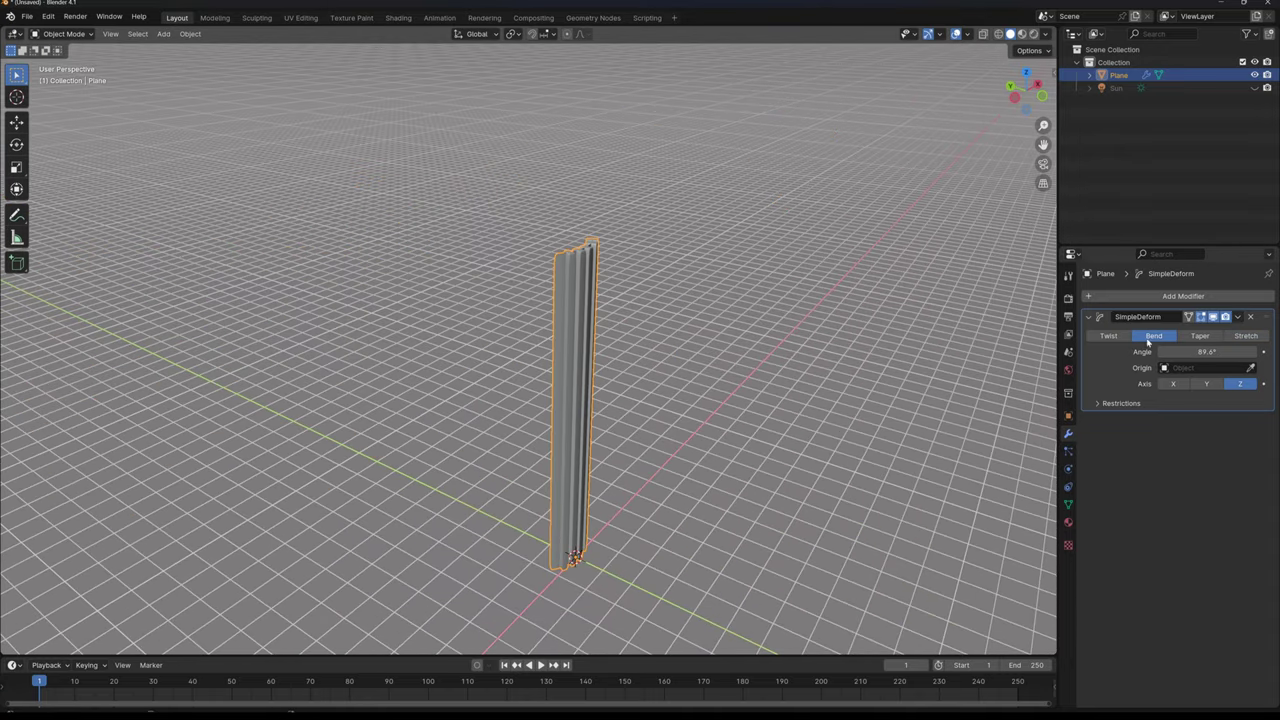
scroll(613, 455, up, 2)
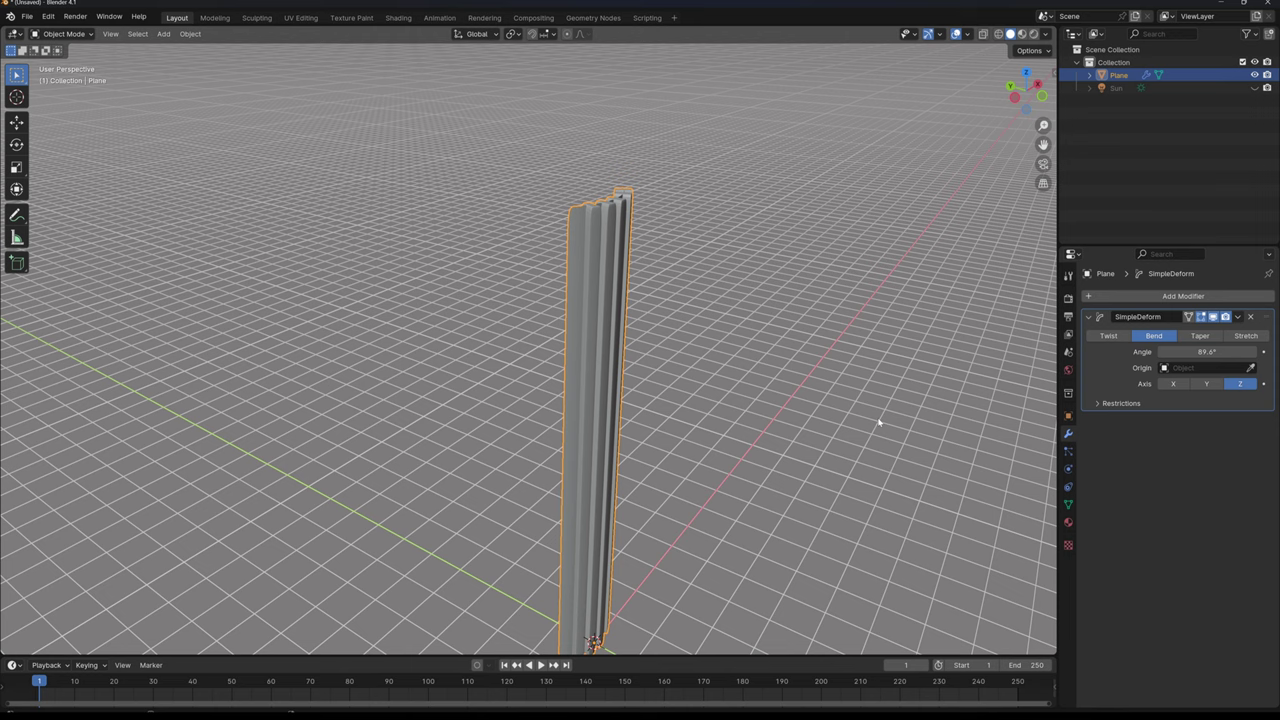
click(1172, 384)
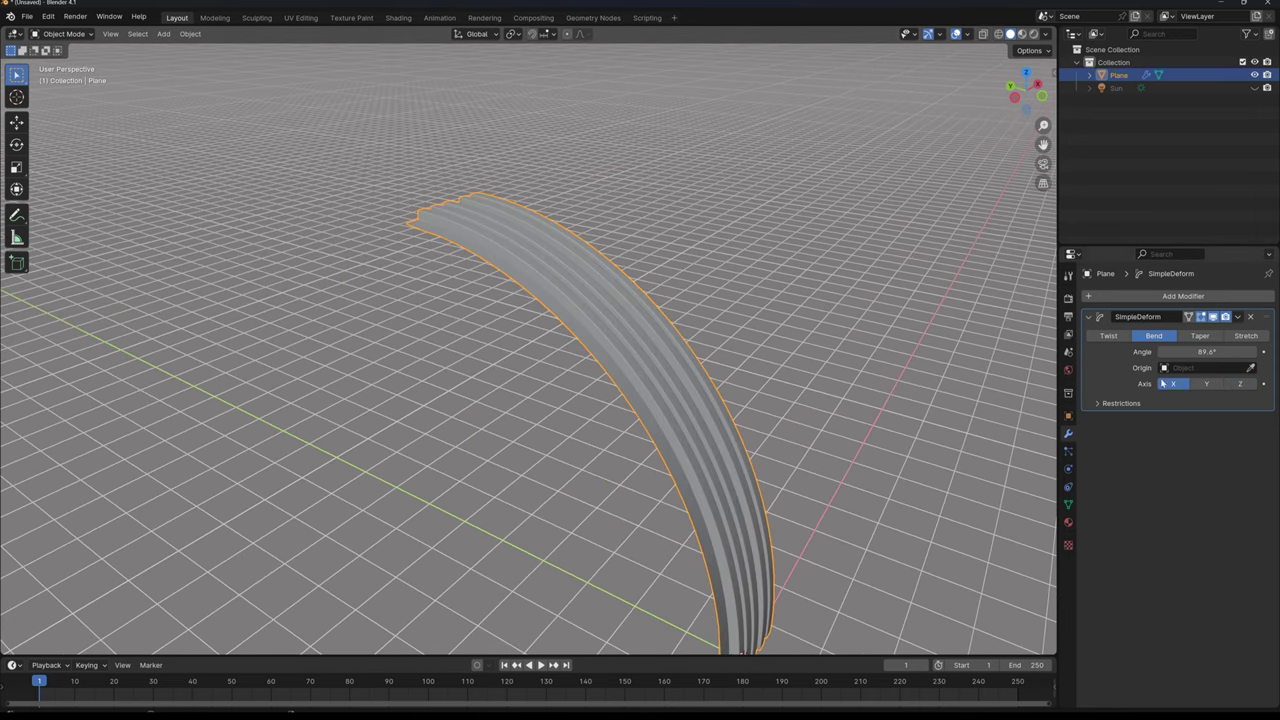
click(1200, 352)
text(360)
key(Return)
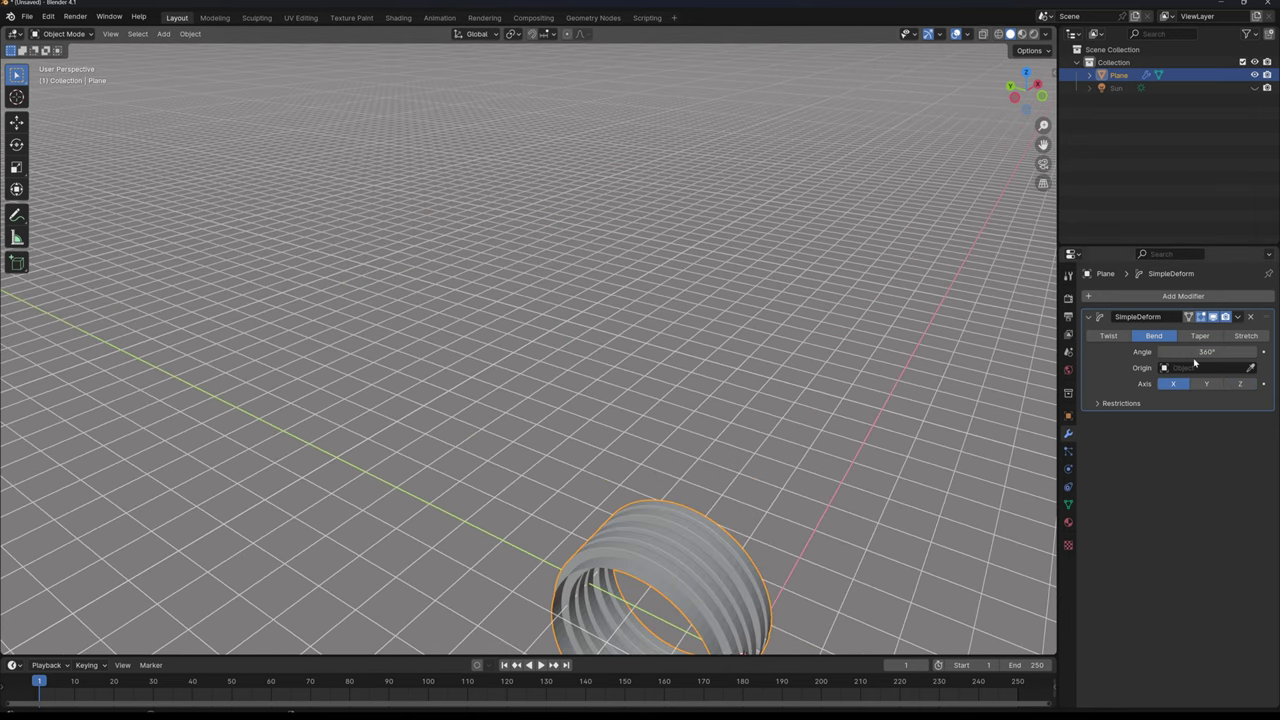
key(KP_1)
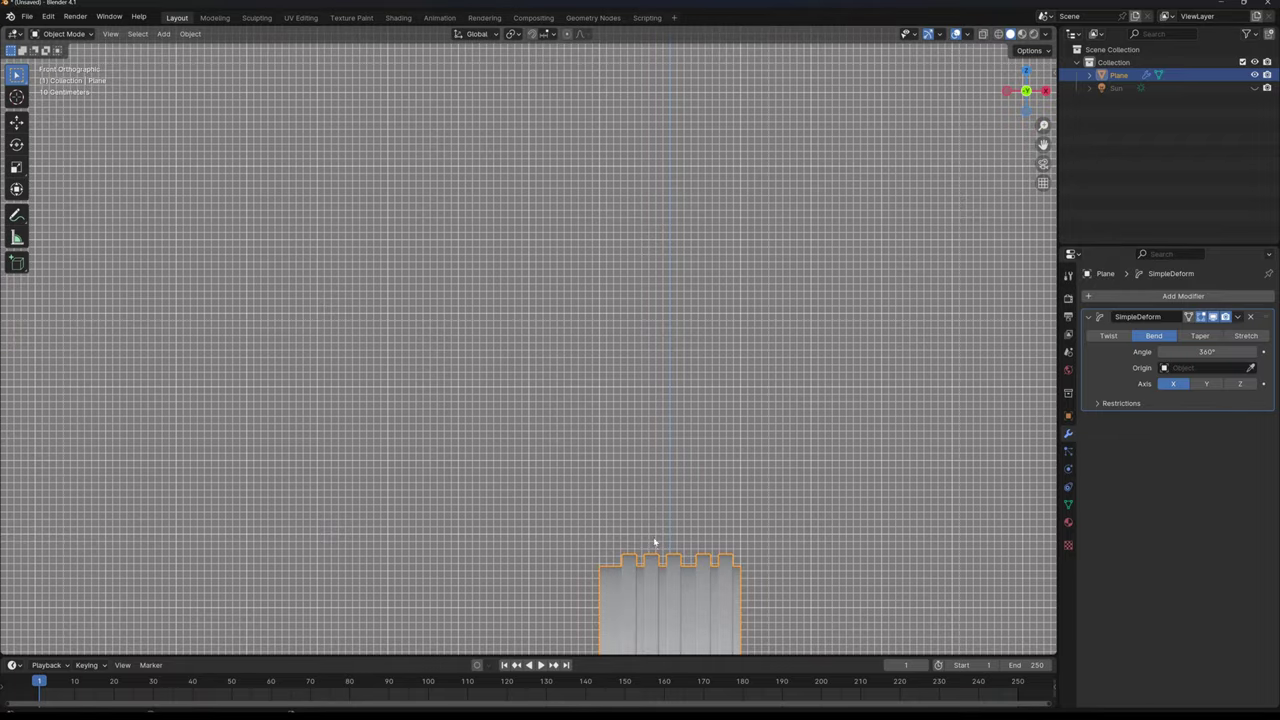
key(KP_Decimal)
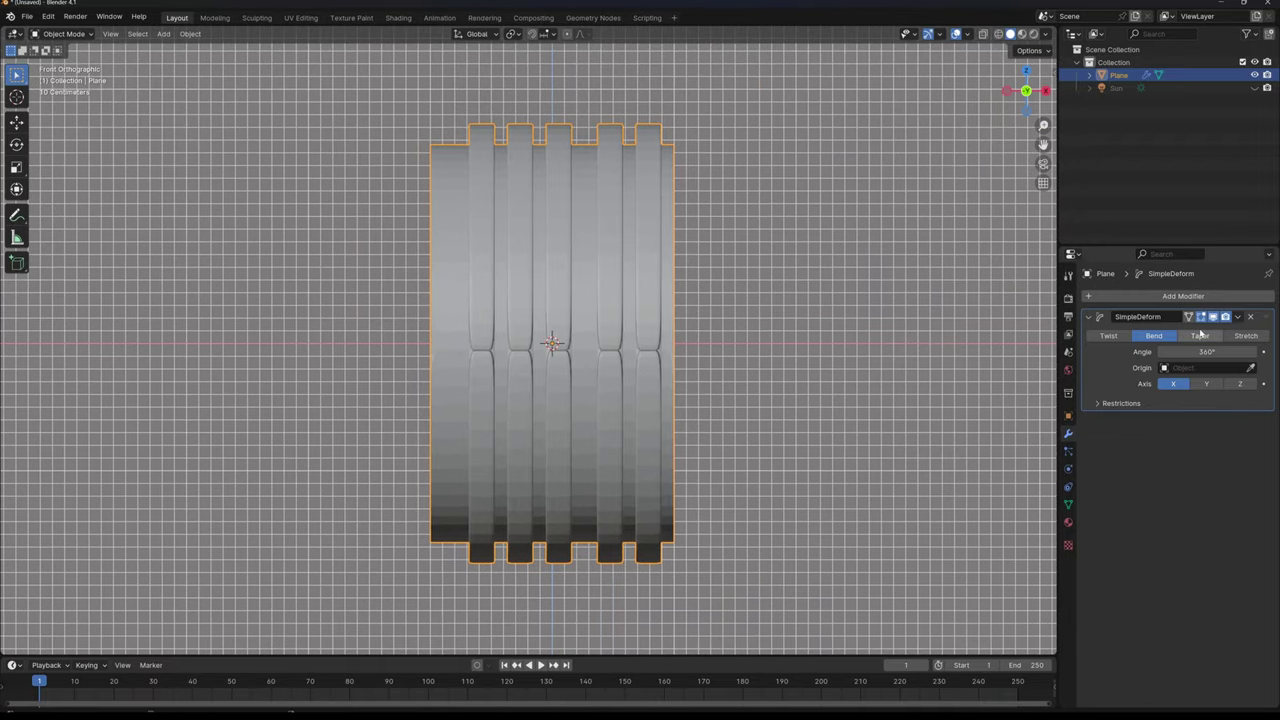
Step: Apply the bend modifier to the ring and add a new Simple Deform modifier
click(1238, 316)
click(1185, 334)
click(1183, 296)
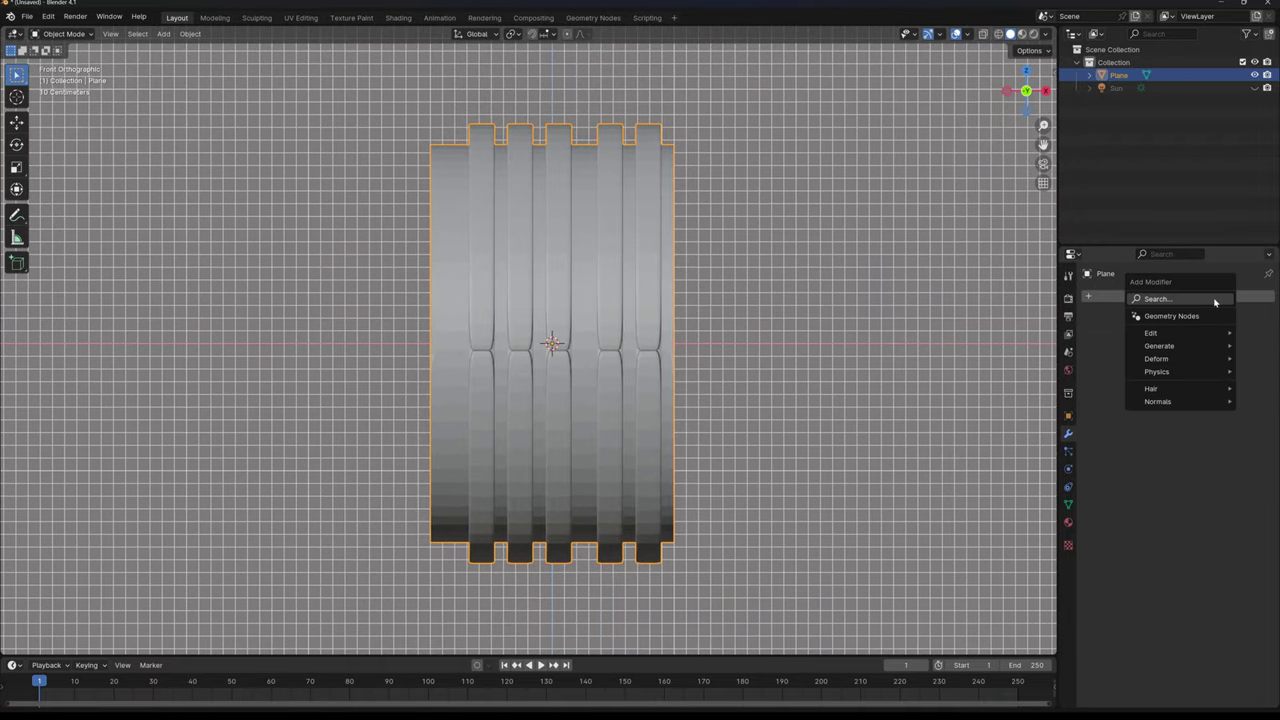
text(si)
key(Return)
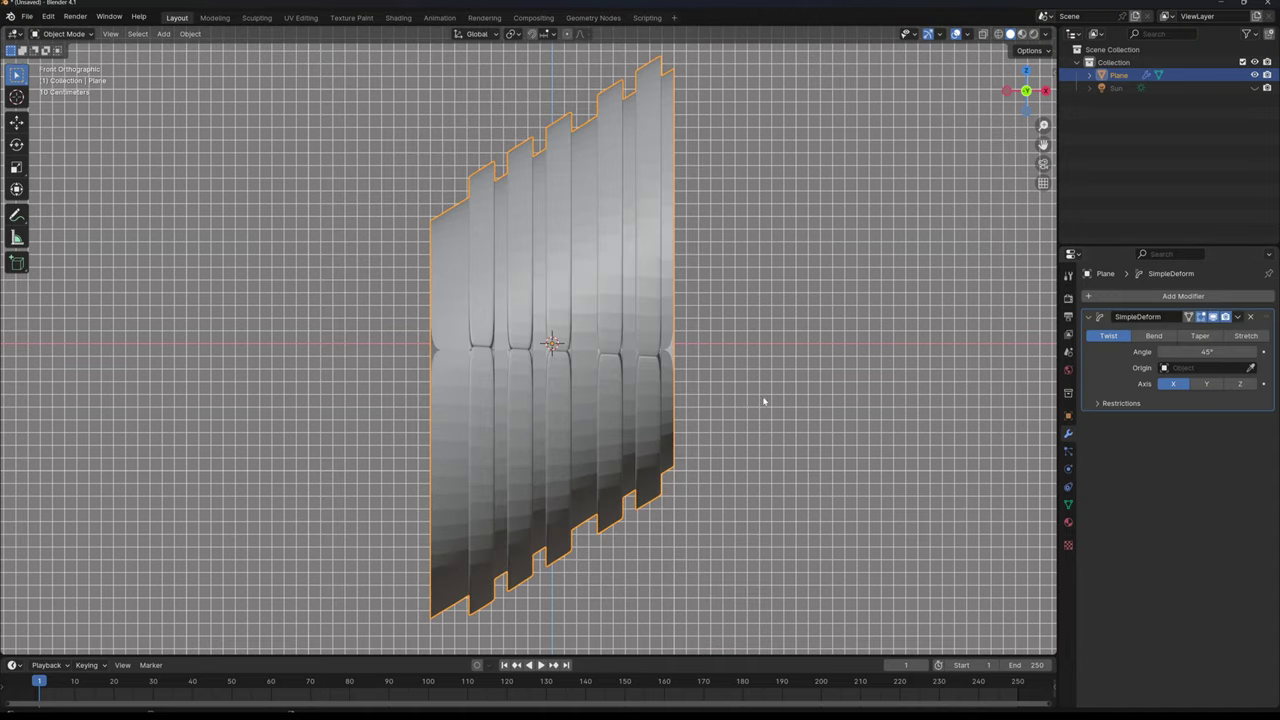
Step: Set the ring's twist axis to Y with an angle of 180°, and inspect the twisted form
mouse_move(764, 401)
middle_down()
mouse_move(809, 423)
mouse_move(765, 395)
middle_up()
click(1208, 384)
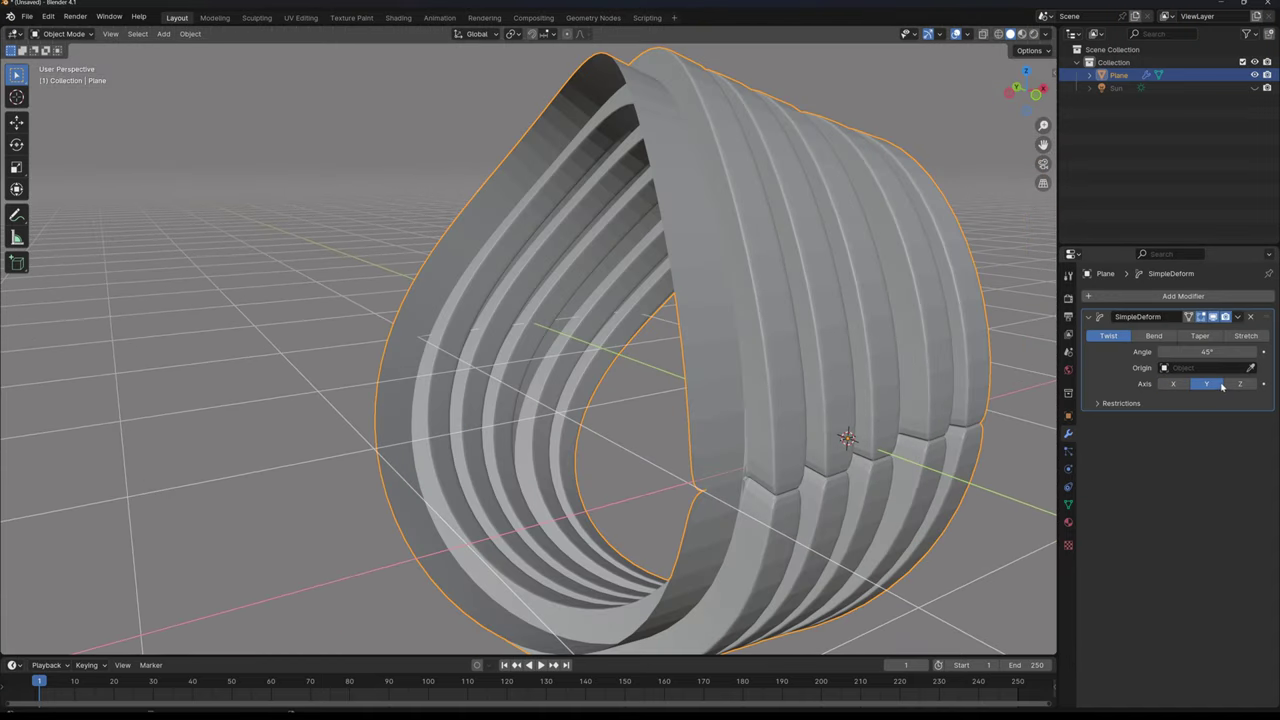
mouse_move(897, 439)
middle_down()
mouse_move(874, 509)
mouse_move(882, 446)
middle_up()
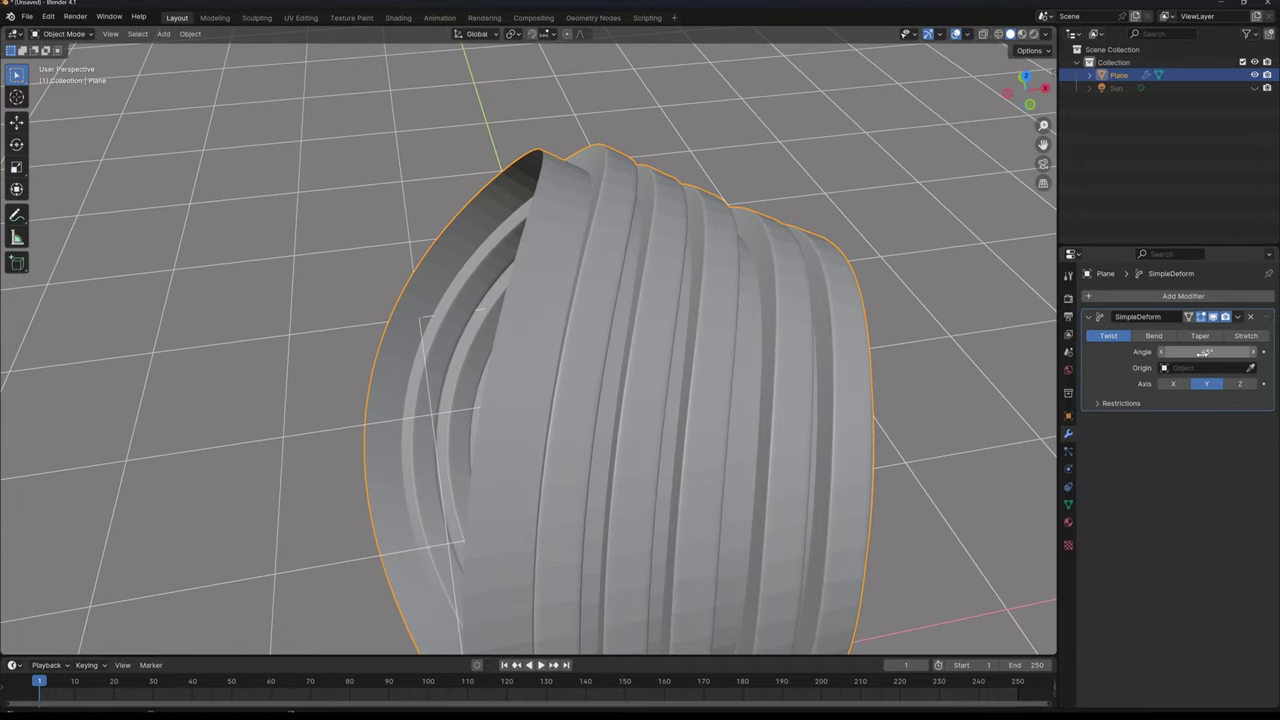
click(1204, 351)
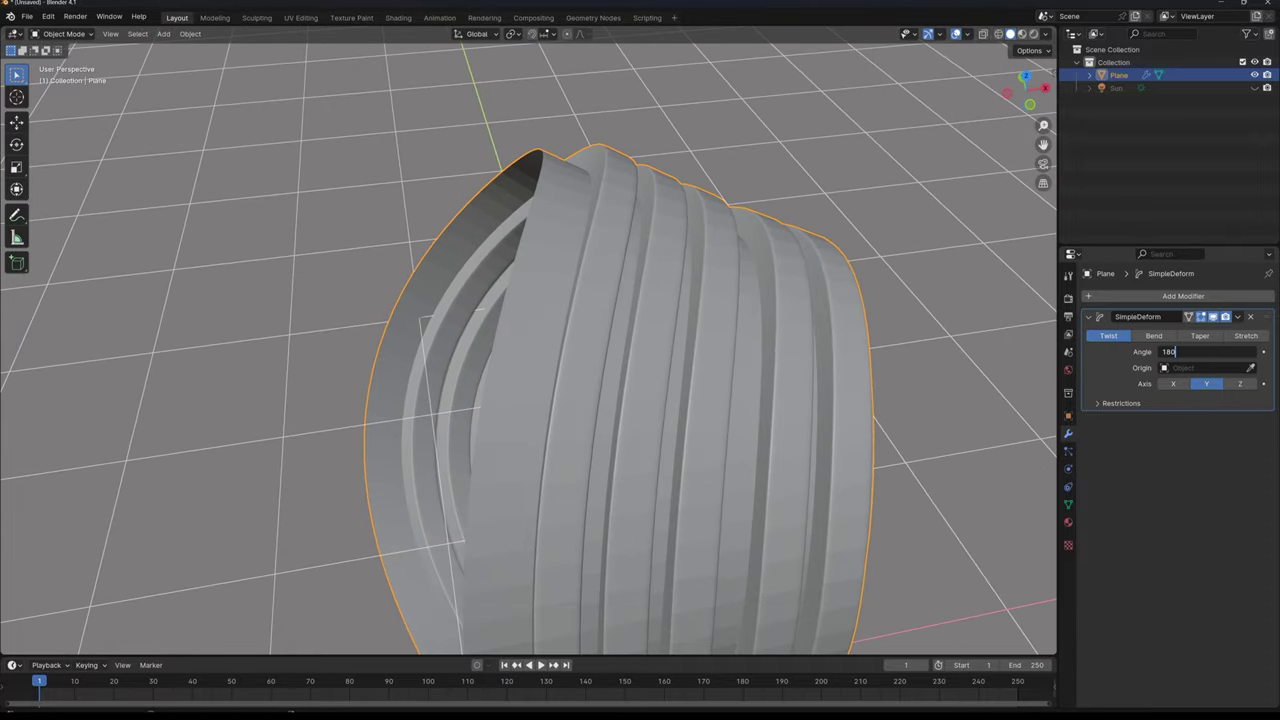
text(180)
key(Return)
middle_drag(800, 460, 848, 397)
scroll(848, 397, up, 3)
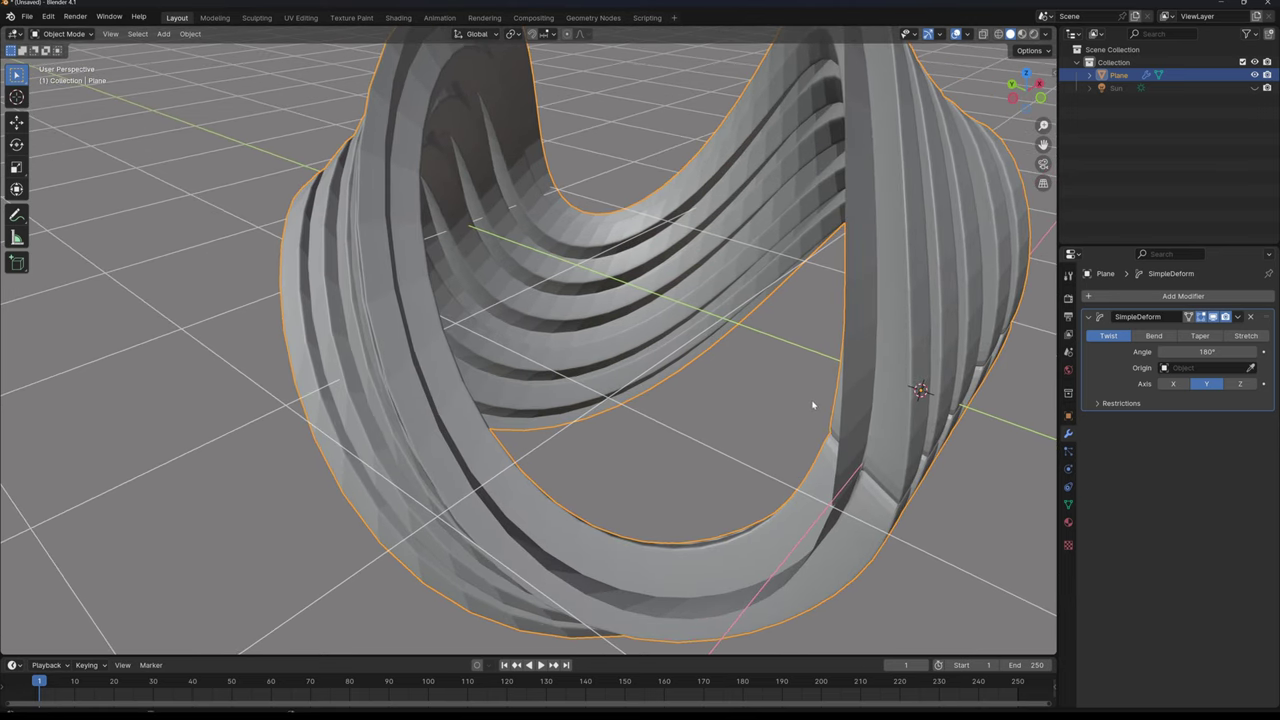
Step: Apply the twist modifier and add another Simple Deform modifier set to Taper
click(1238, 316)
click(1228, 331)
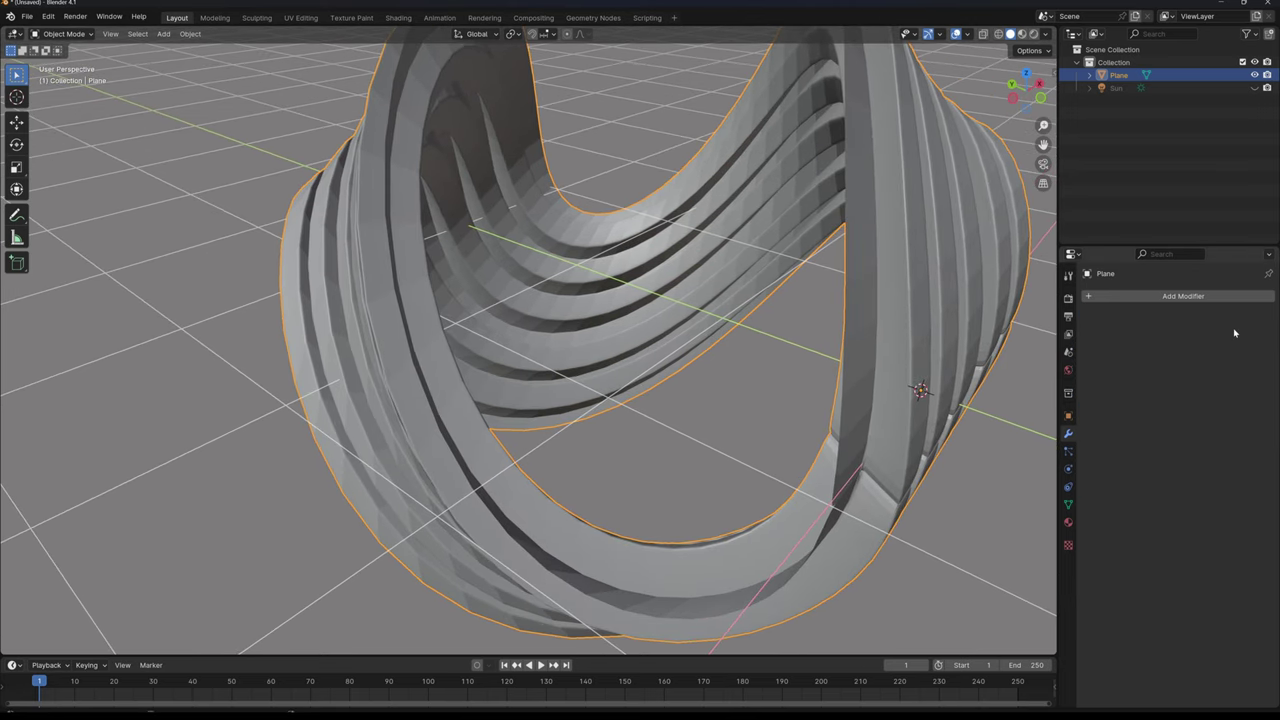
click(1195, 298)
click(1100, 320)
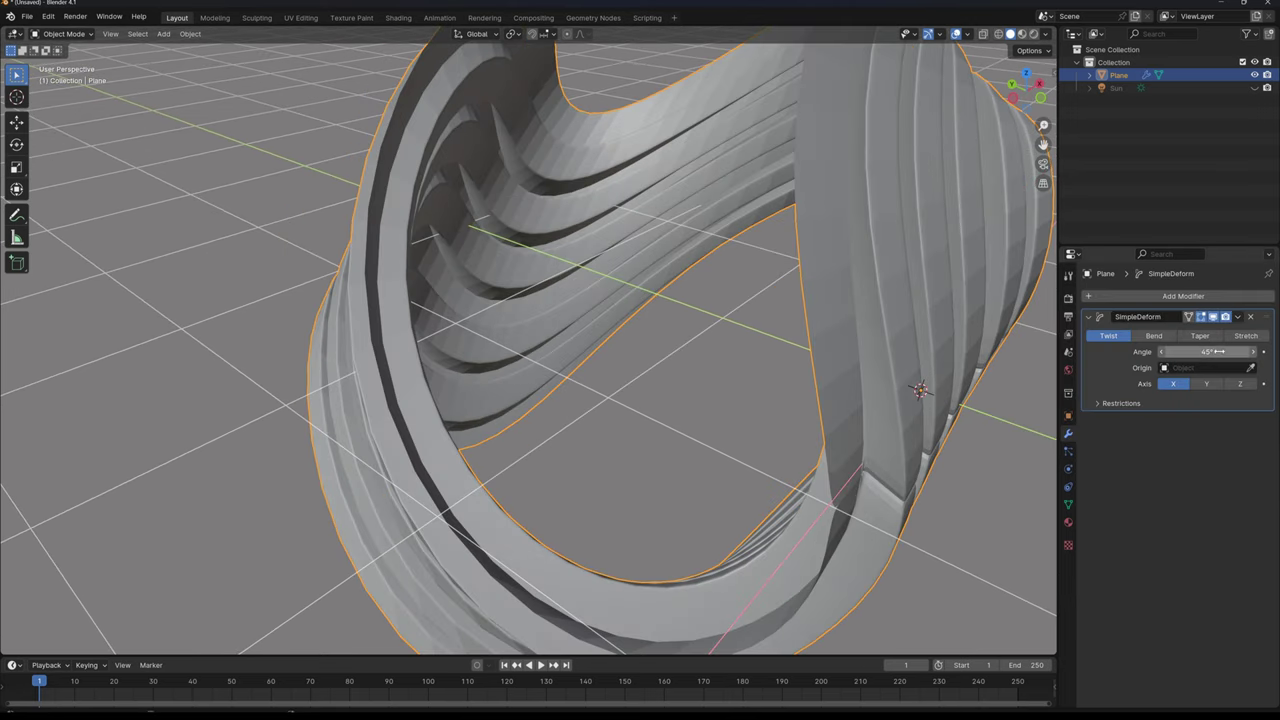
click(1200, 336)
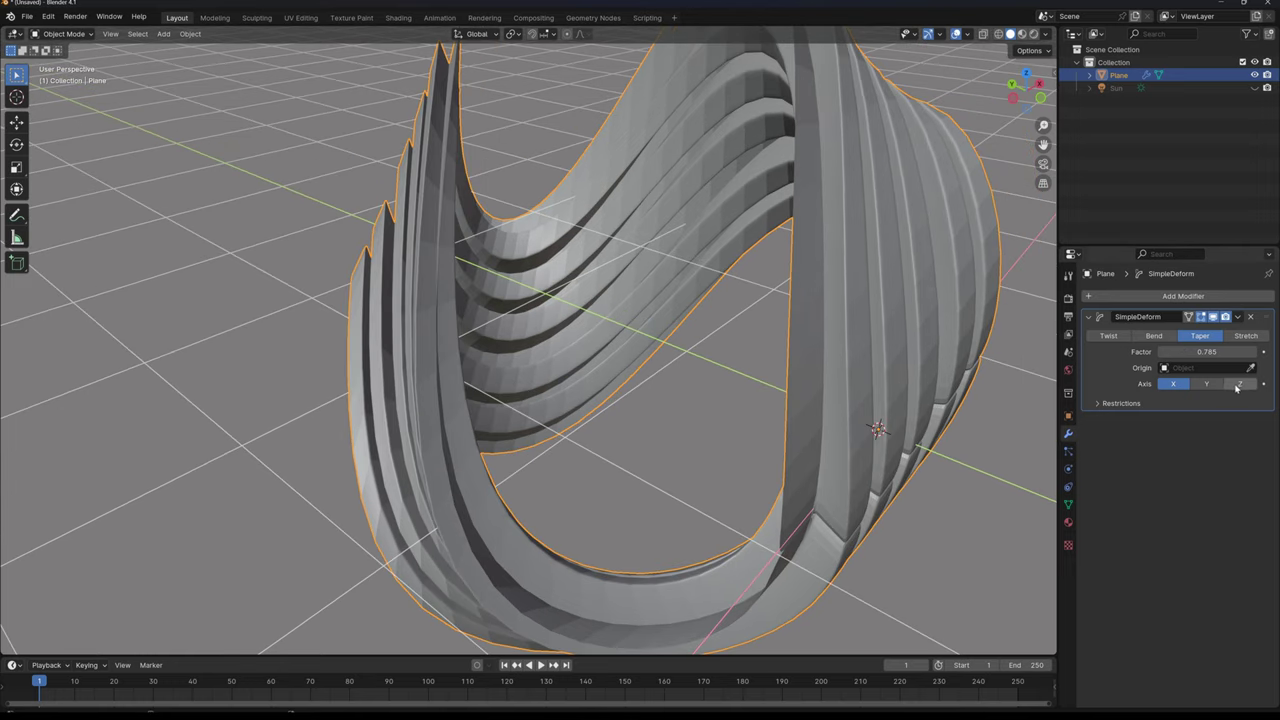
Step: Compare the taper along the Z and Y axes on the twisted ring
click(1237, 385)
click(1211, 384)
middle_drag(826, 366, 860, 388)
scroll(792, 388, down, 2)
click(1238, 384)
middle_drag(776, 374, 1125, 375)
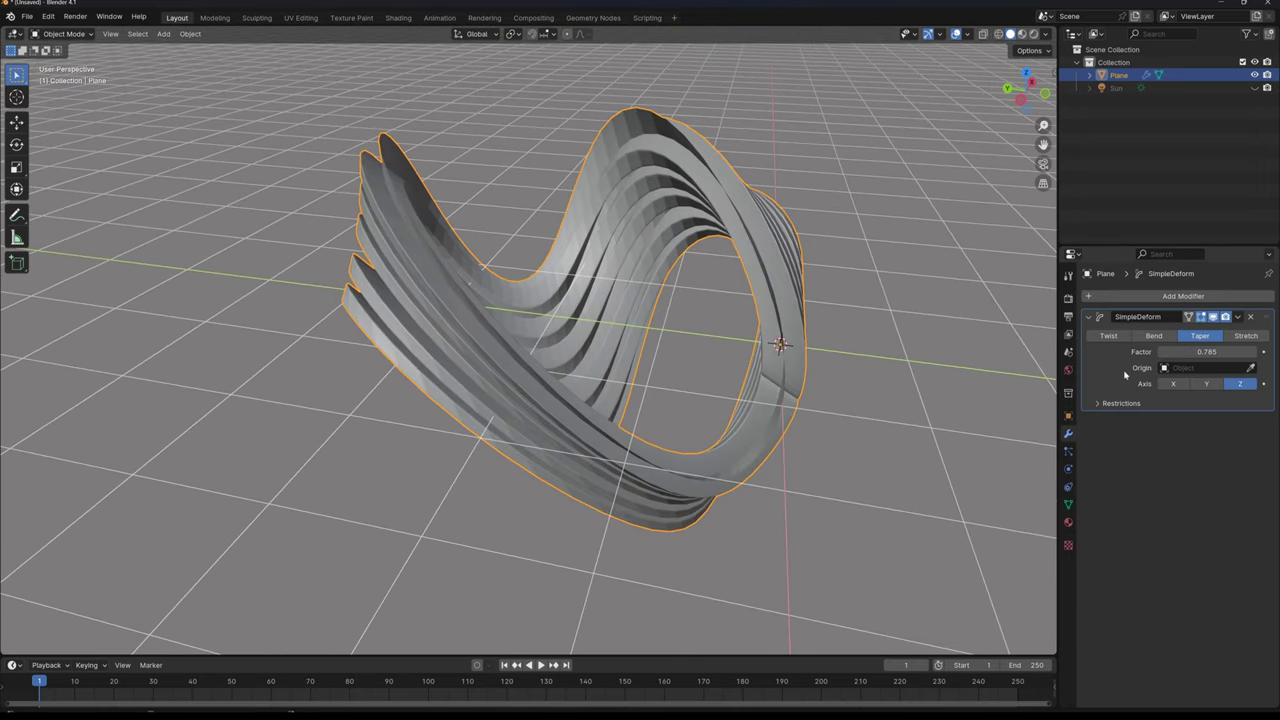
Step: Set the taper axis to Y and its factor to 1.2
click(1202, 384)
double_click(1205, 352)
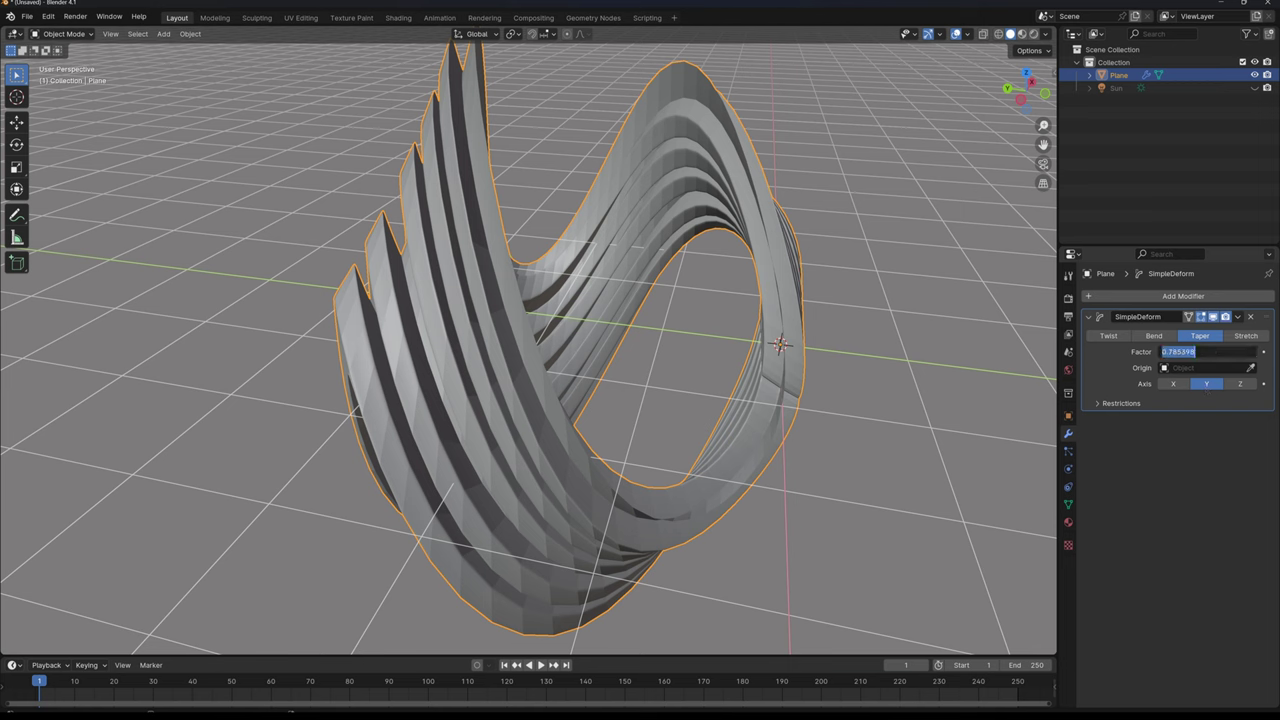
text(1)
key(Return)
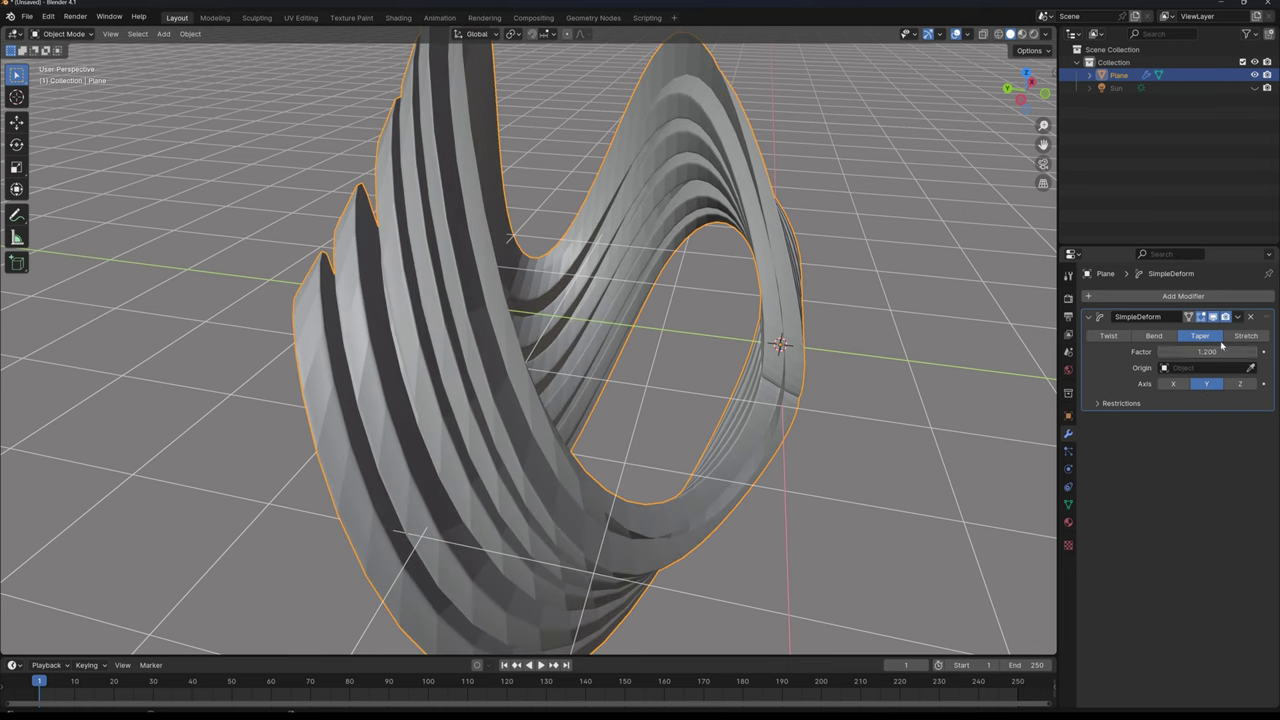
Step: Apply the taper modifier and add one more Simple Deform modifier to the twisted ring
click(1238, 316)
click(1190, 330)
click(1204, 297)
text(w)
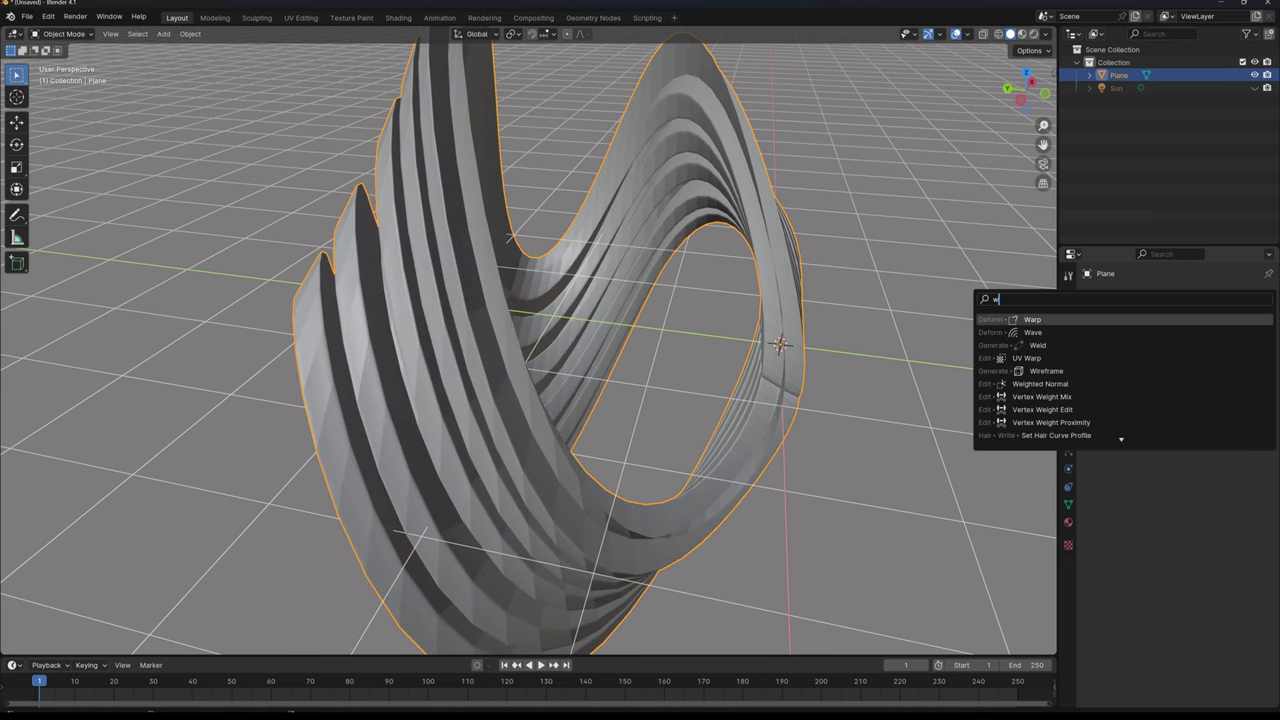
key(BackSpace)
text(si)
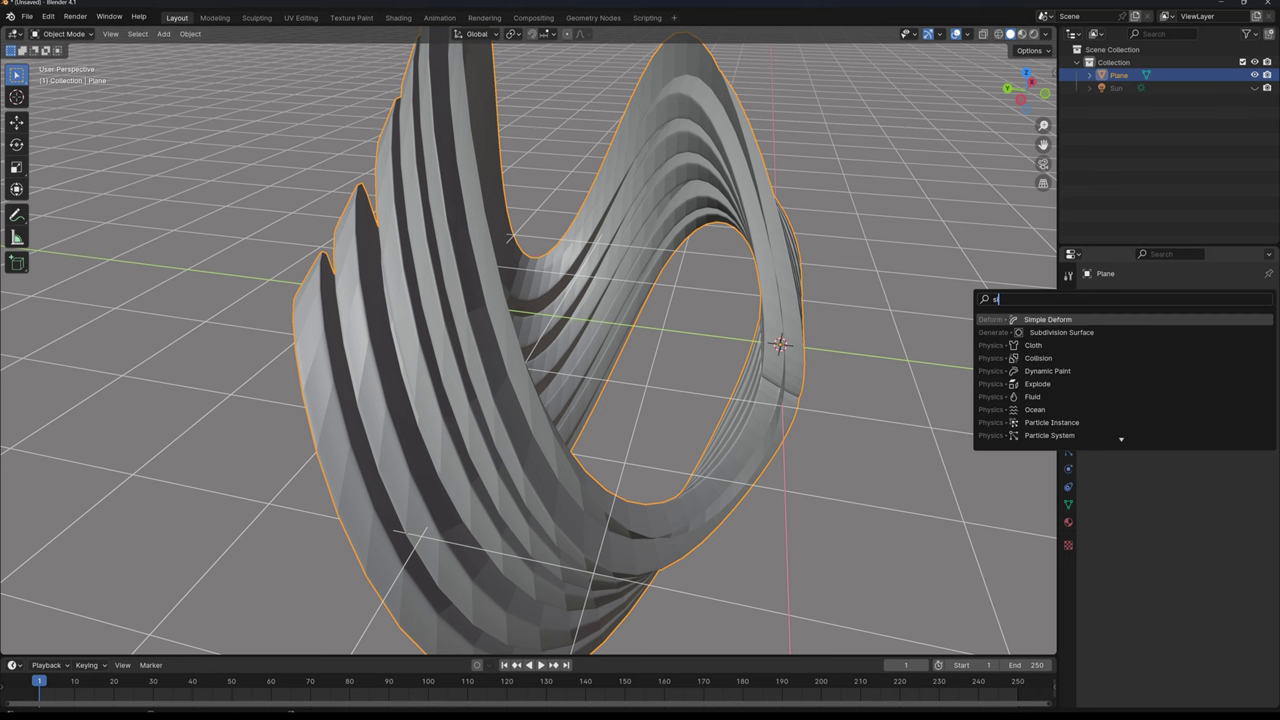
key(Return)
Step: Switch the new modifier to Stretch along X, try a factor of 2.5, and settle on a factor of 0.5
click(1242, 336)
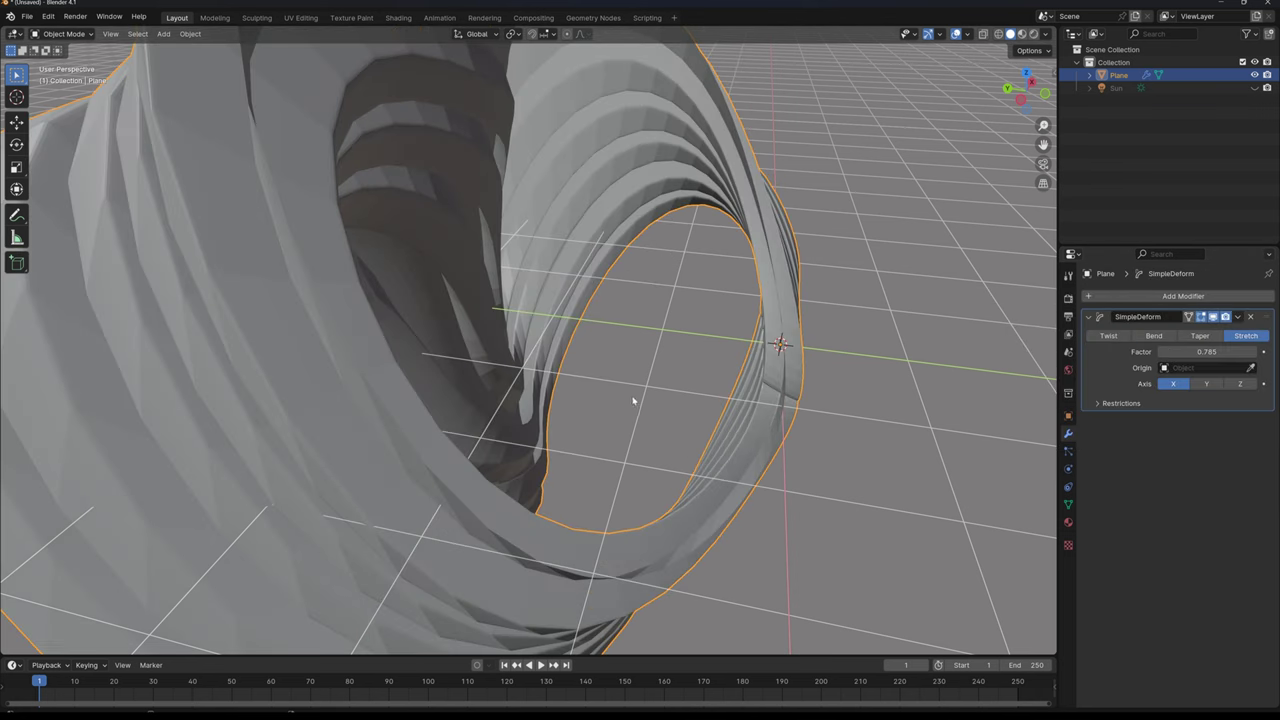
middle_drag(632, 400, 560, 395)
double_click(1207, 352)
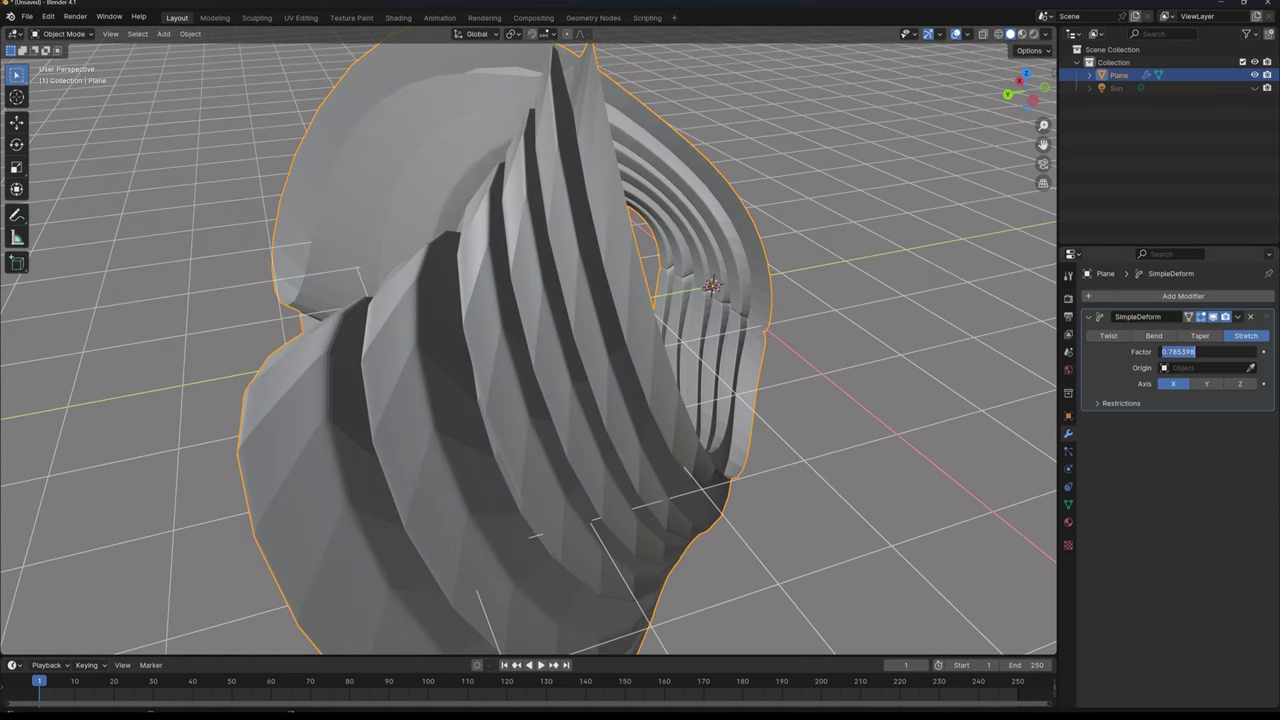
text(2.5)
key(Return)
scroll(369, 220, down, 3)
middle_drag(369, 220, 952, 247)
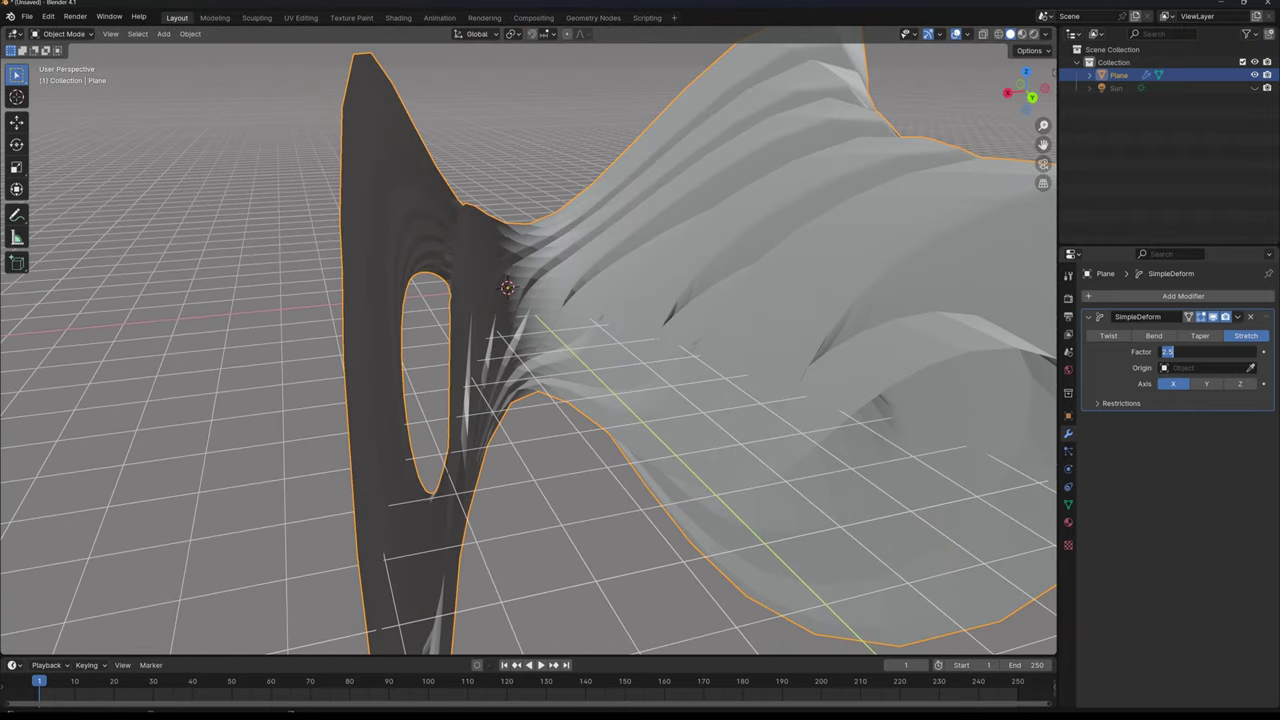
key(Return)
middle_drag(646, 323, 743, 297)
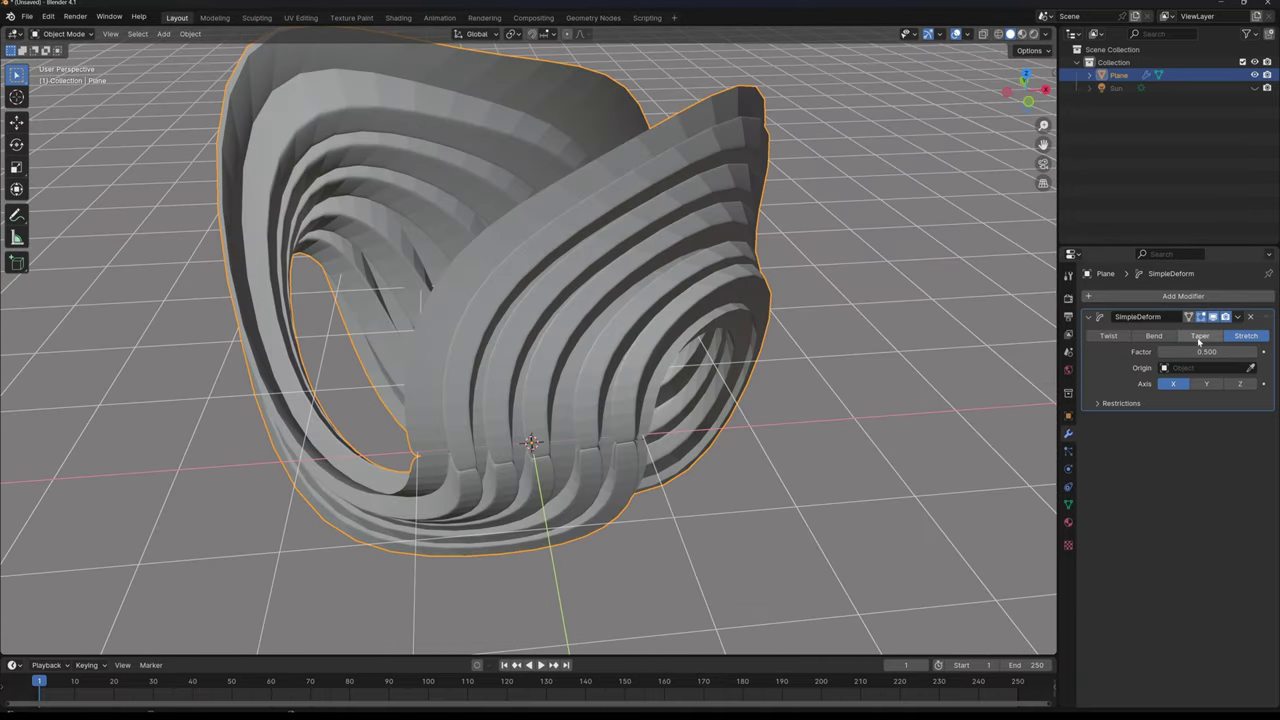
Step: Apply the stretch modifier and add a Subdivision Surface modifier to the twisted ring
click(1239, 317)
click(1228, 331)
click(1183, 296)
text(s)
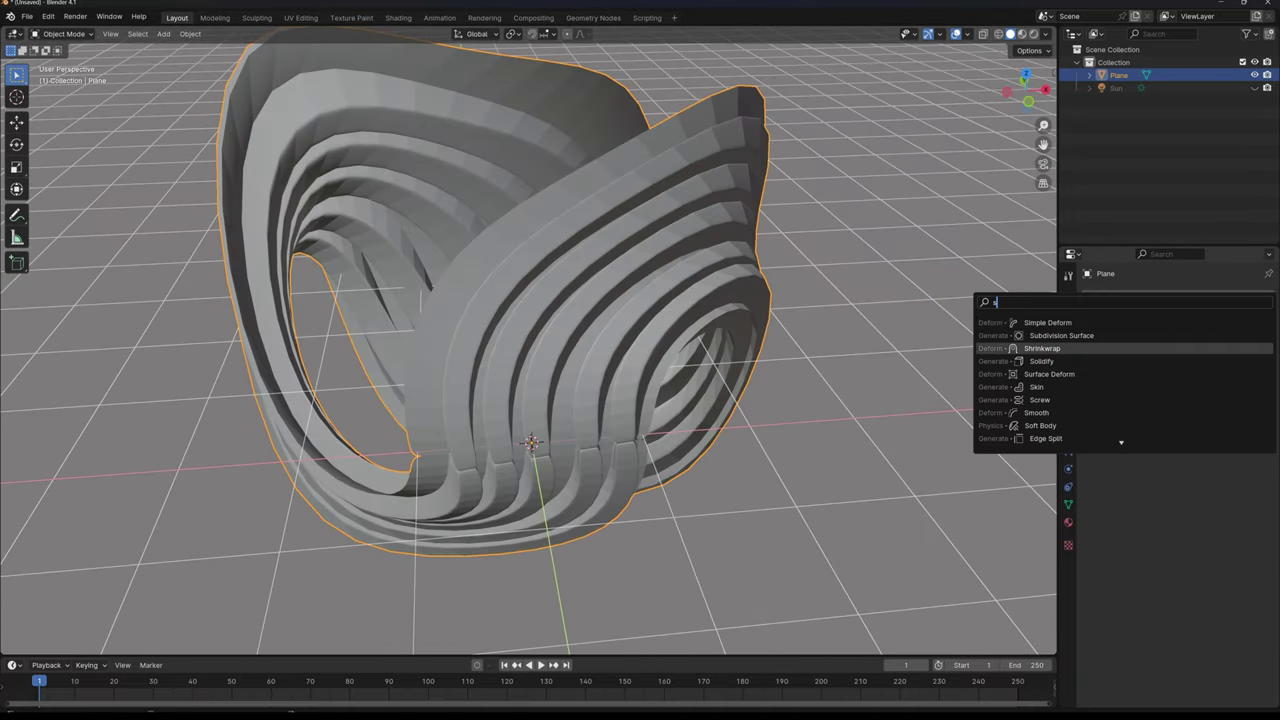
key(Return)
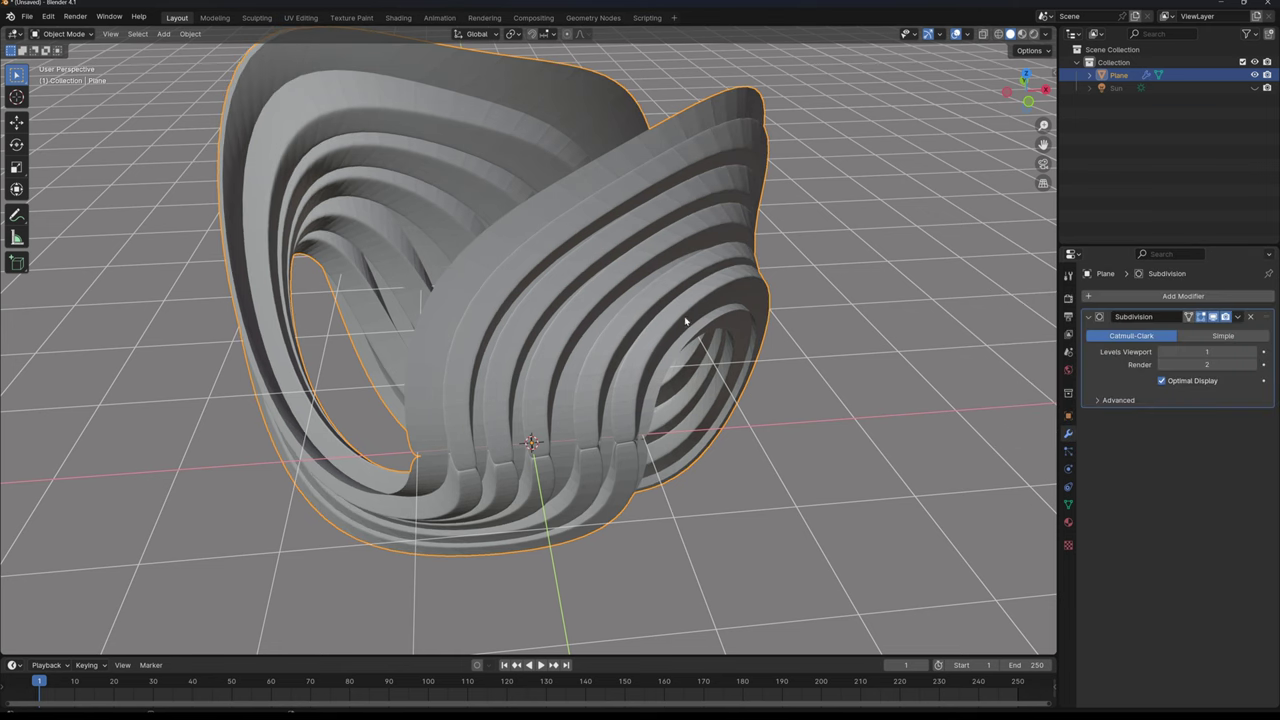
Step: Set the subdivision's viewport level to 2 and apply the modifier to the ring
middle_drag(687, 324, 686, 366)
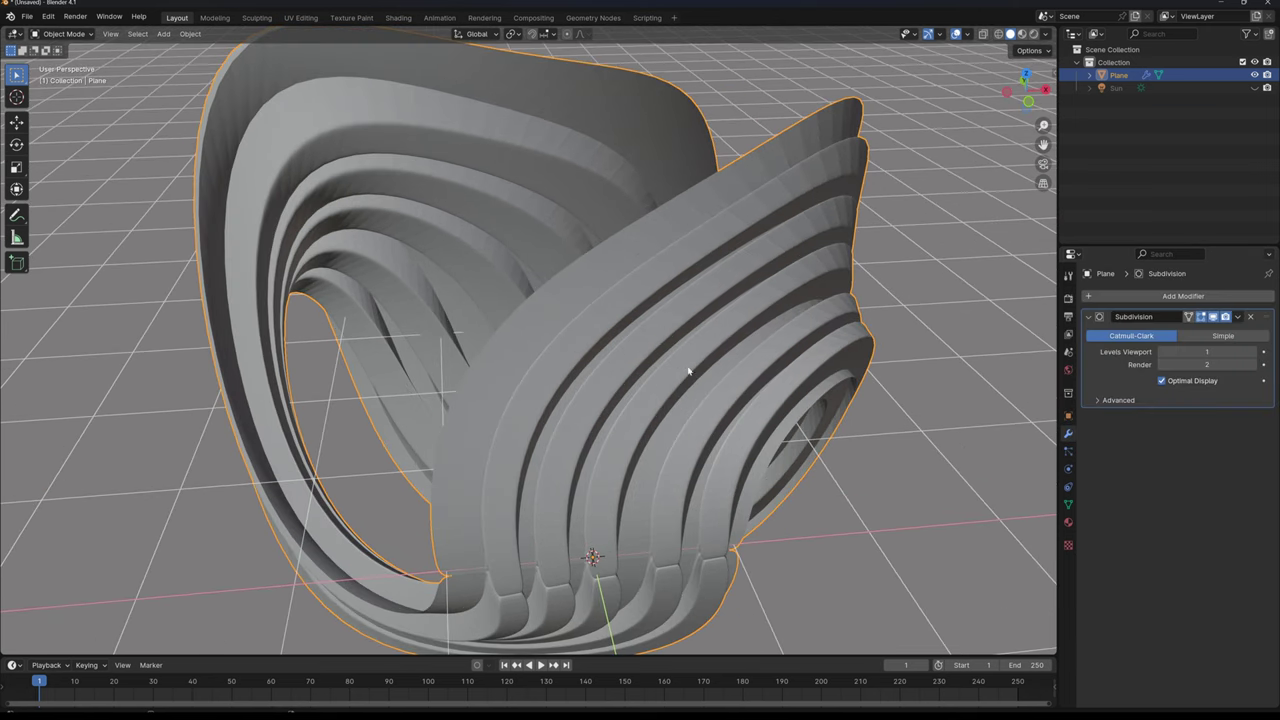
double_click(1230, 352)
key(Return)
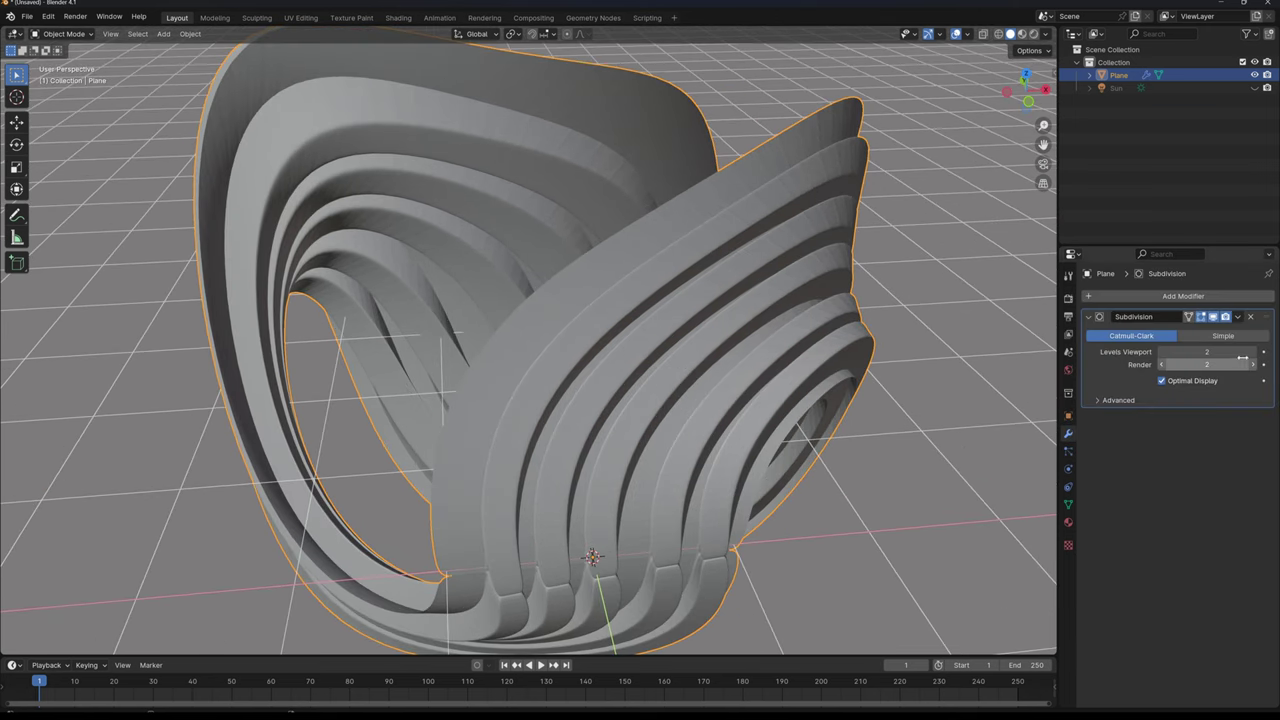
middle_drag(679, 311, 979, 293)
click(1237, 315)
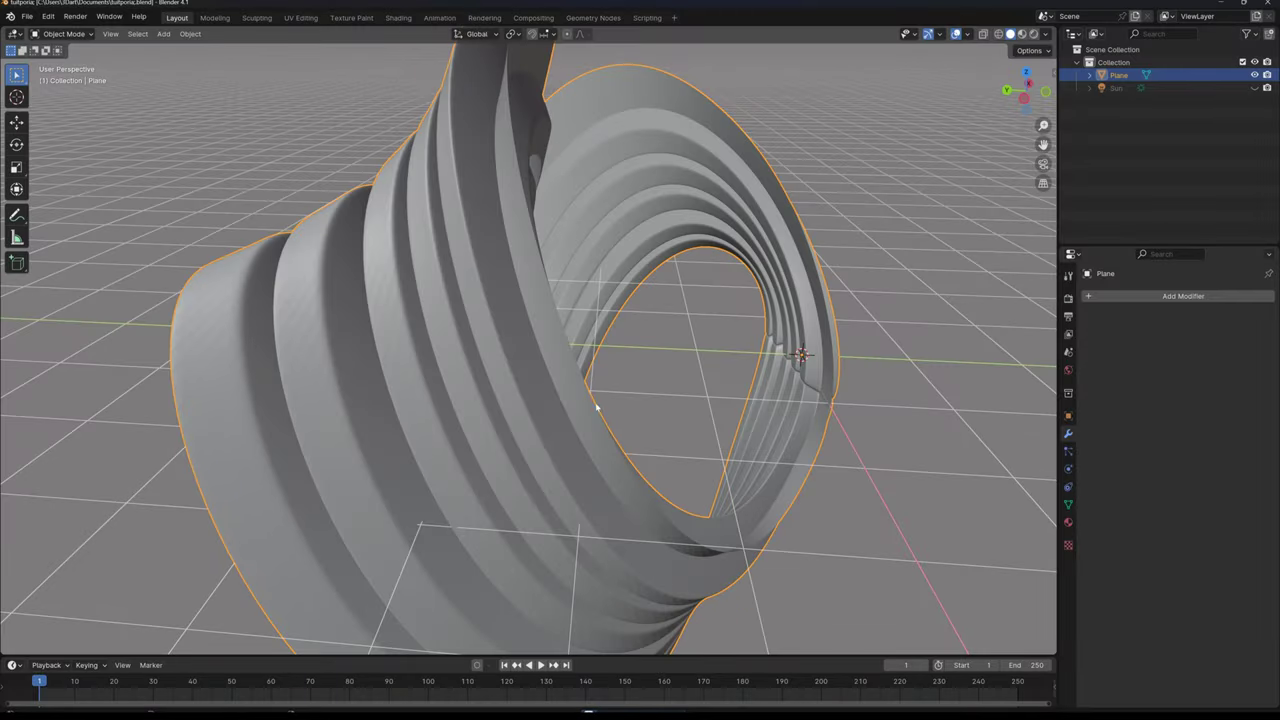
Step: Shade all faces of the ring mesh smooth in Edit Mode and return to Object Mode
key(Tab)
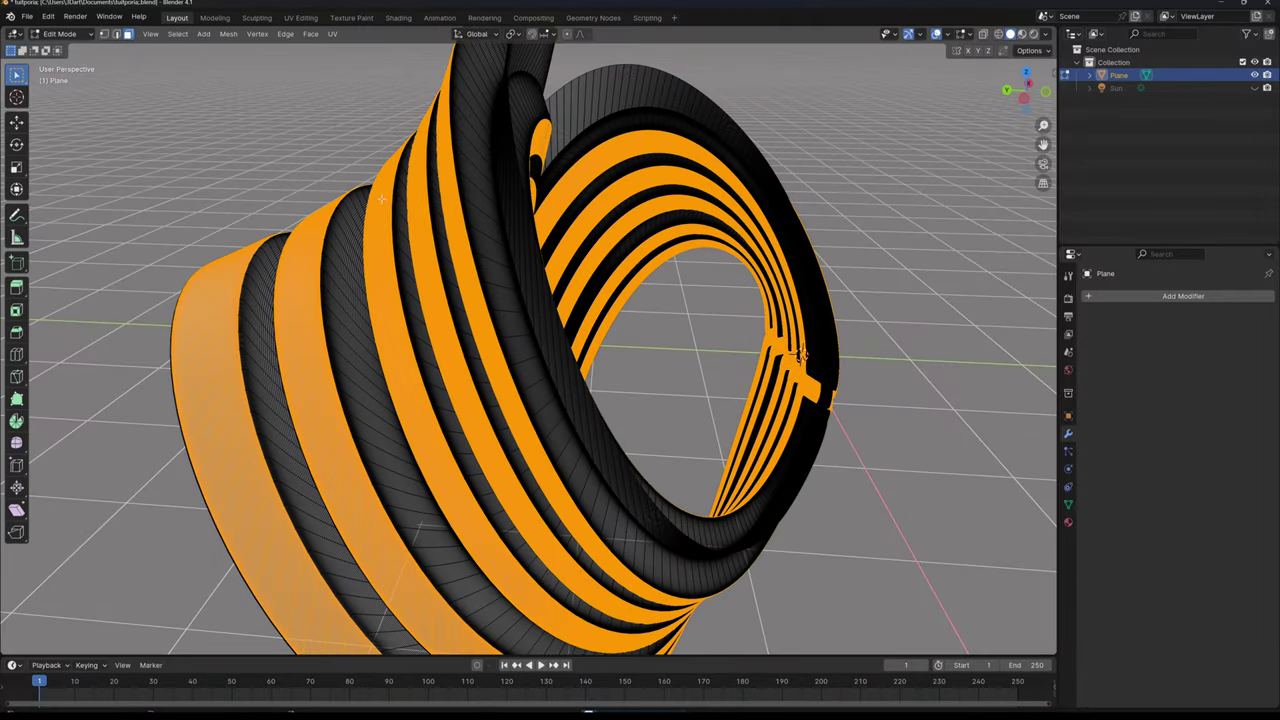
key(a)
right_click(464, 311)
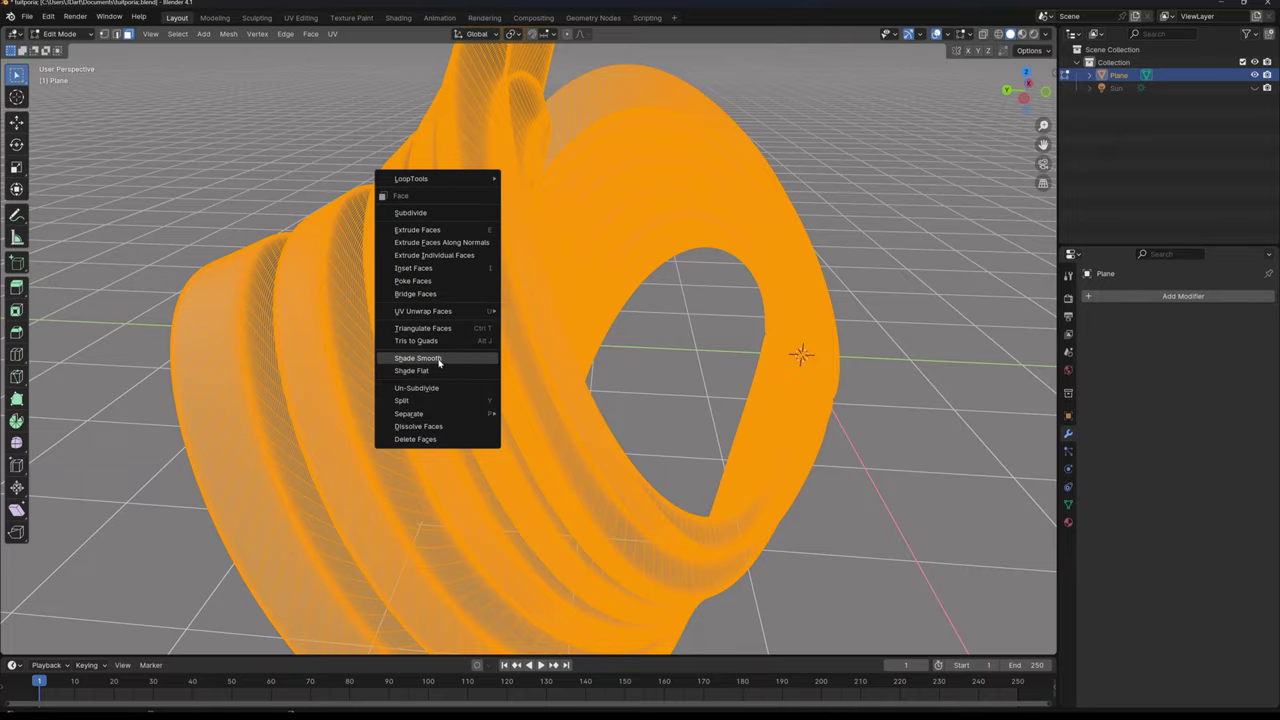
click(484, 358)
key(Tab)
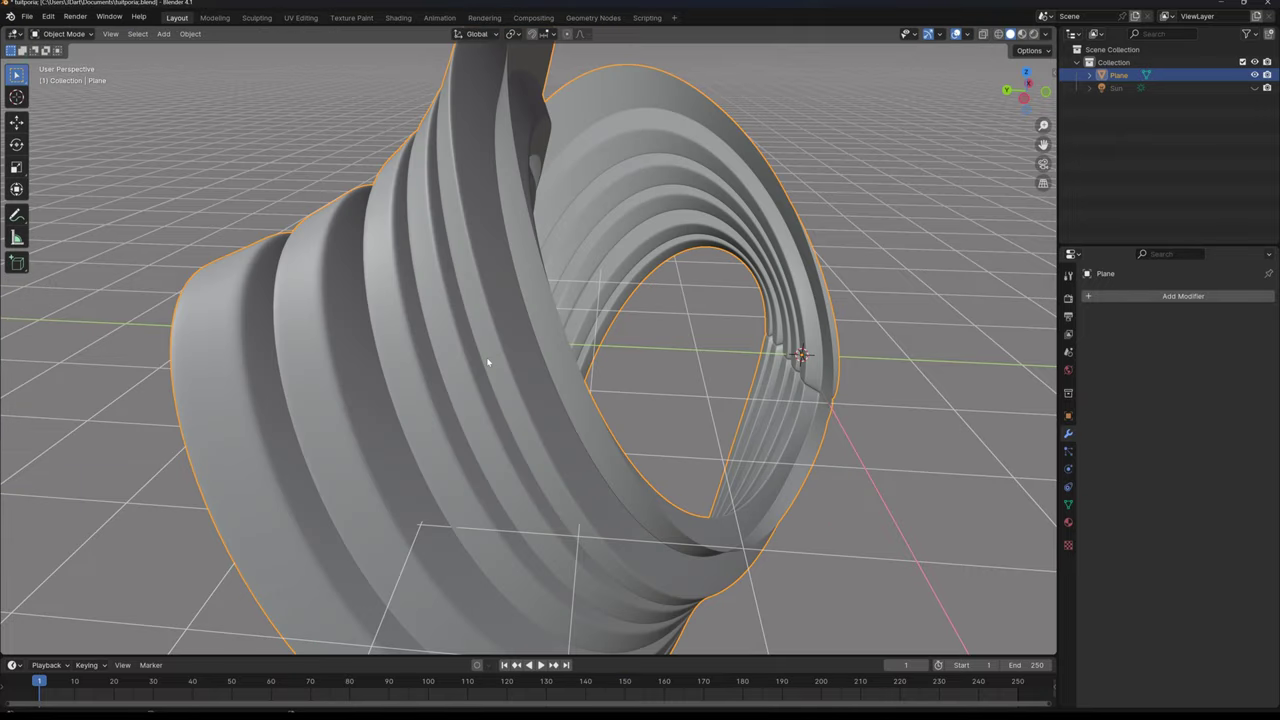
Step: Hide the floor grid and the X and Y axis lines in the viewport overlays
mouse_move(558, 381)
middle_down()
mouse_move(577, 343)
mouse_move(529, 300)
mouse_move(412, 257)
mouse_move(489, 377)
mouse_move(680, 380)
mouse_move(448, 330)
mouse_move(429, 350)
mouse_move(439, 362)
middle_up()
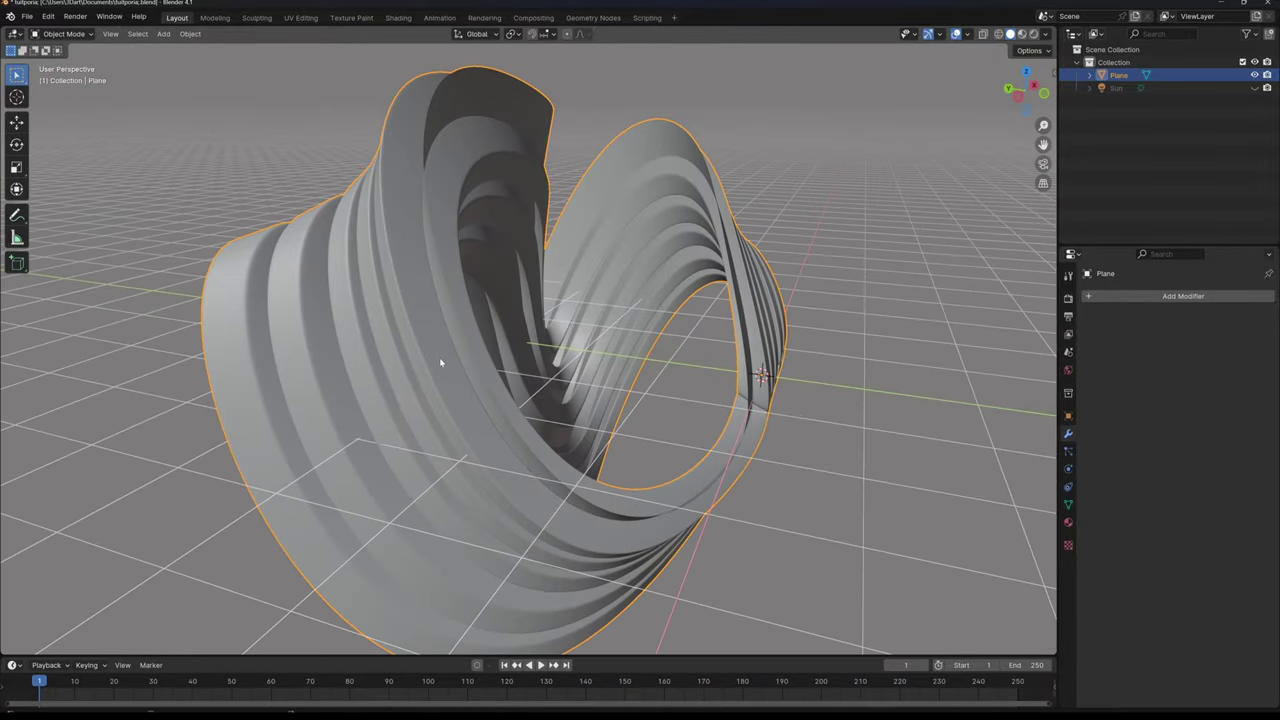
middle_drag(520, 337, 527, 343)
click(966, 34)
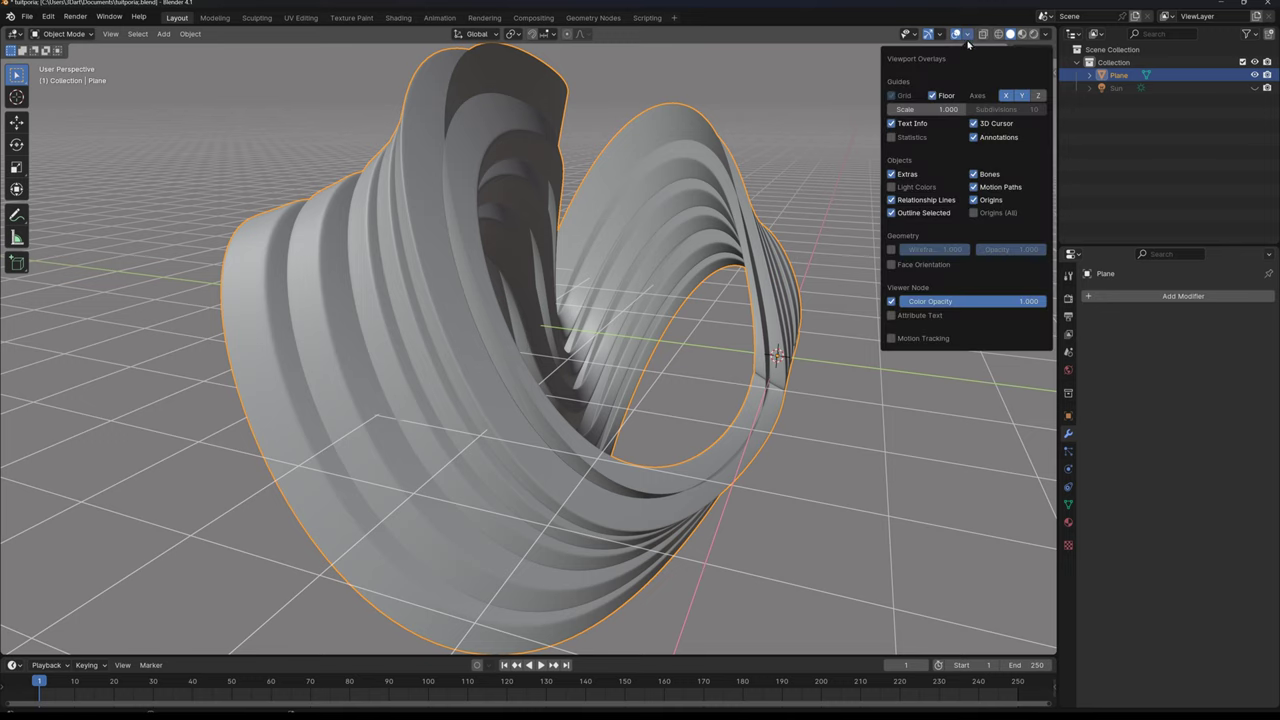
click(932, 95)
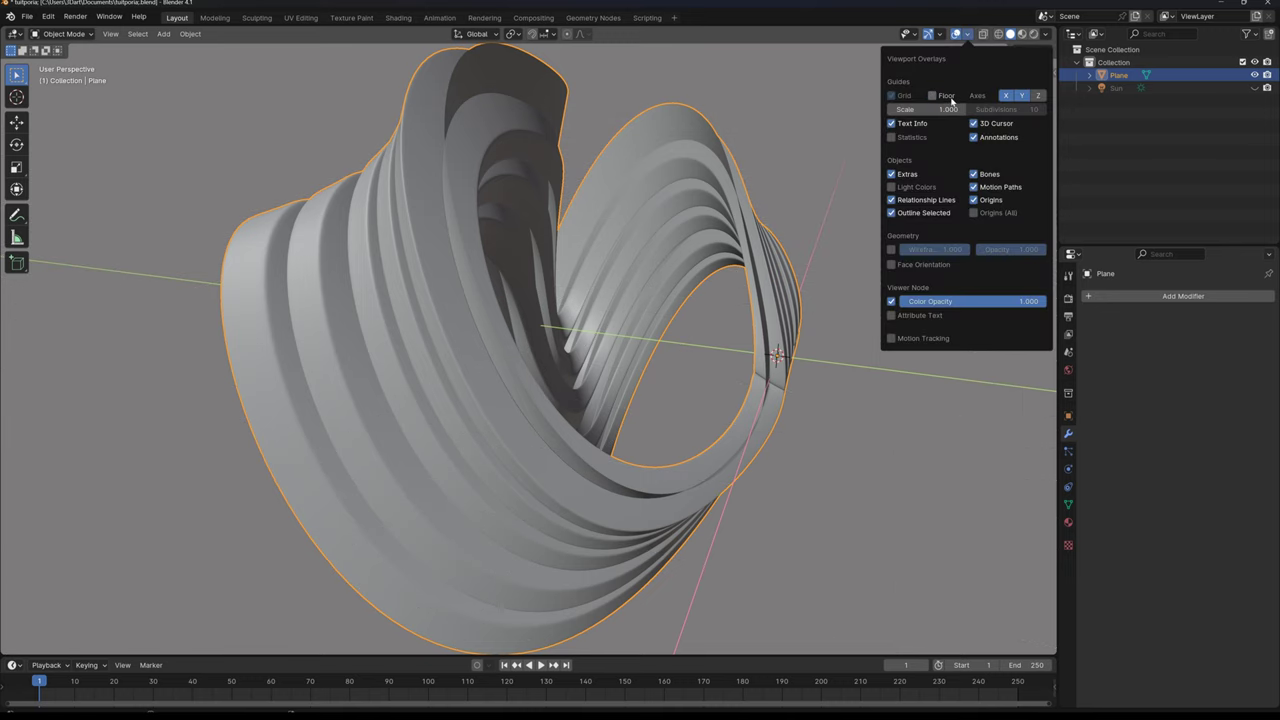
click(965, 36)
click(1005, 96)
click(1021, 97)
shift+middle_drag(585, 360, 558, 336)
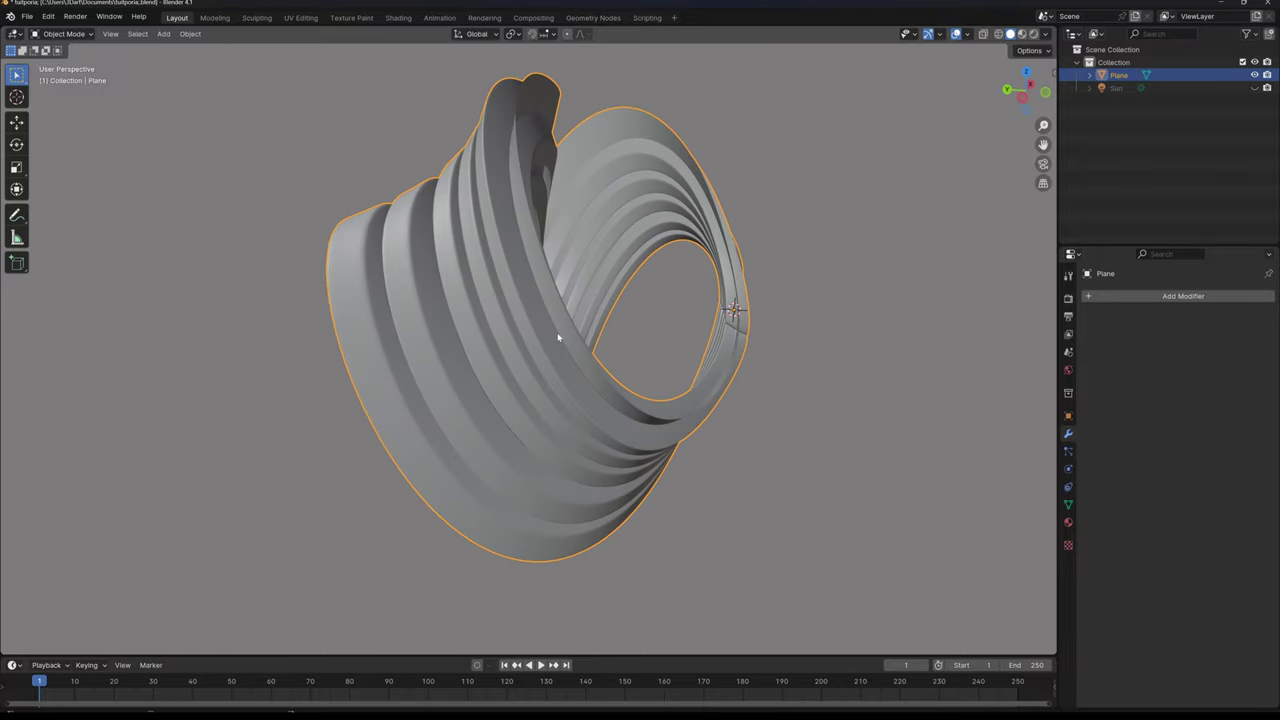